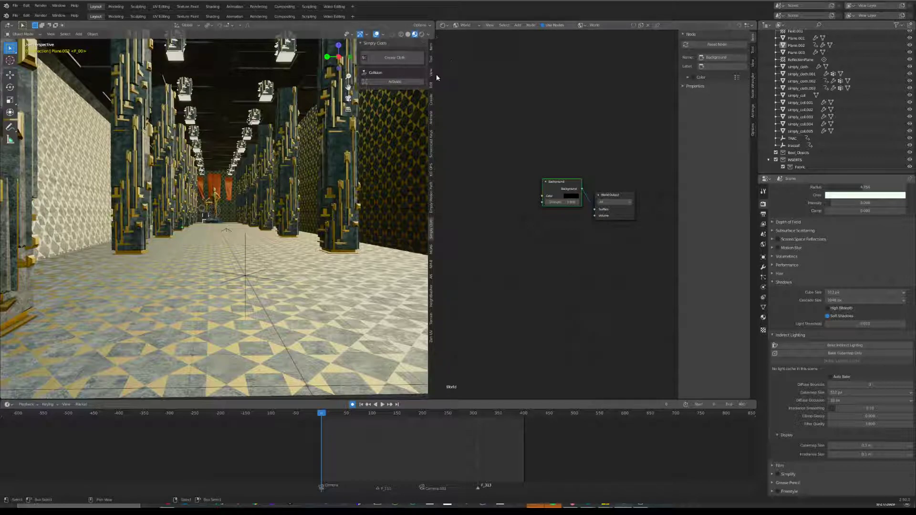
Join the 3D viewport and the node editor into one large 3D viewport
right_click(436, 52)
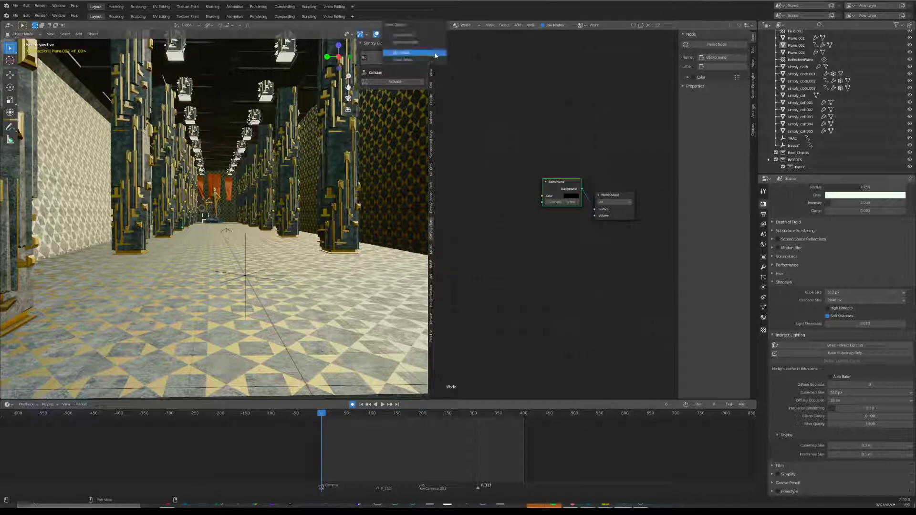
left_click(429, 54)
left_click(537, 66)
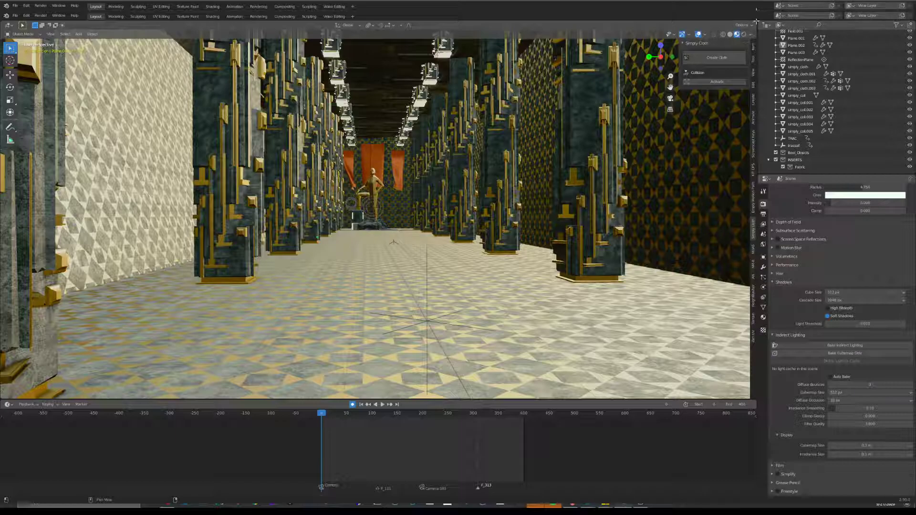
Split the 3D viewport vertically in two and turn the new area into a Shader Editor
left_click_drag(757, 21, 390, 46)
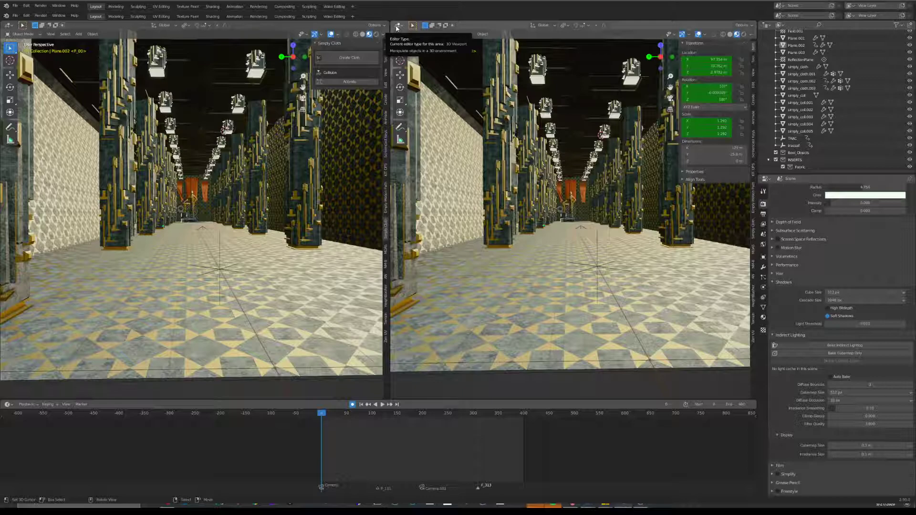
left_click(397, 26)
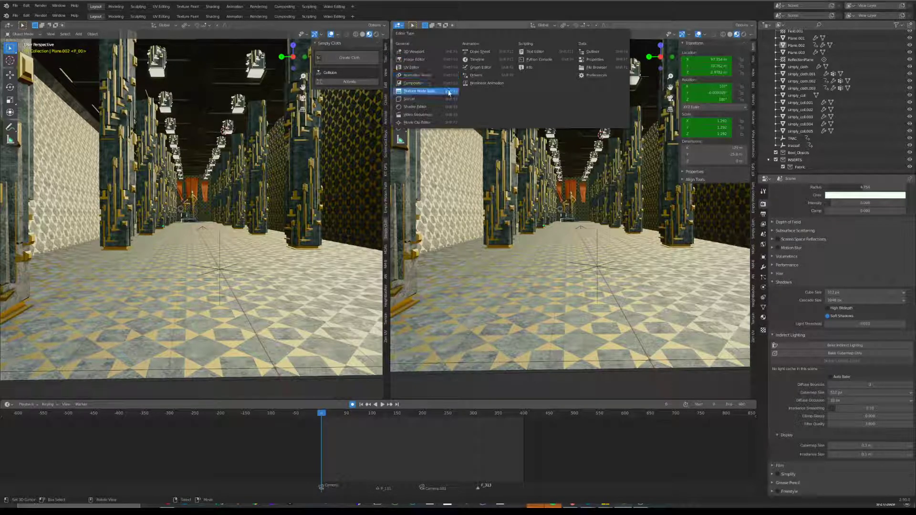
left_click(445, 105)
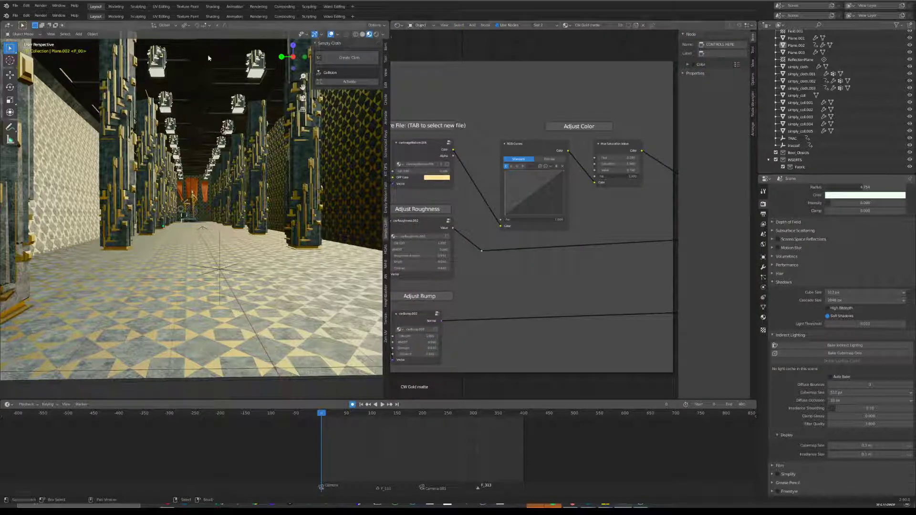
Switch the Shader Editor from the object material to the World shader nodes
scroll(408, 103, "down", 4)
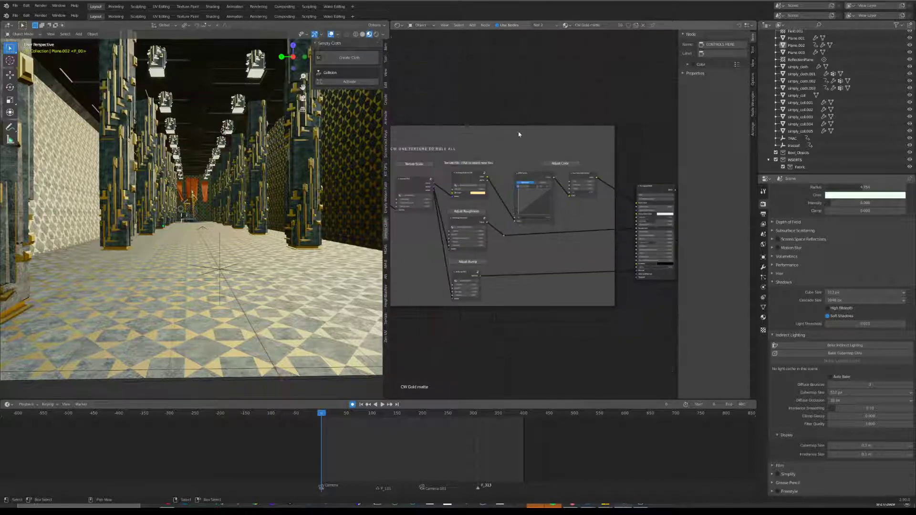
scroll(492, 218, "up", 2)
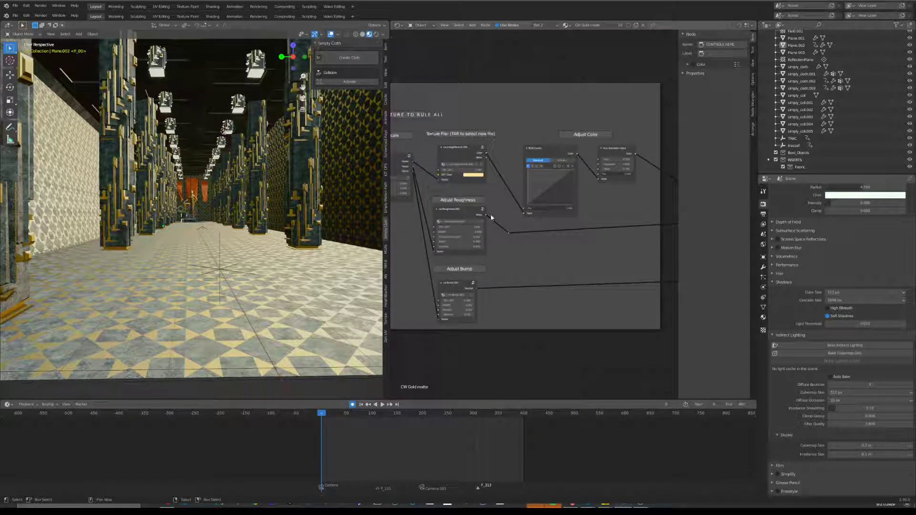
left_click(420, 27)
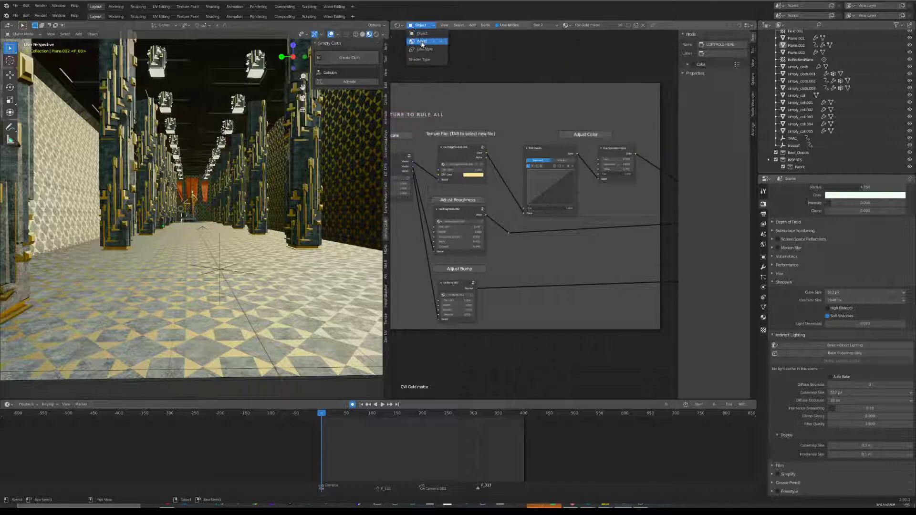
left_click(422, 43)
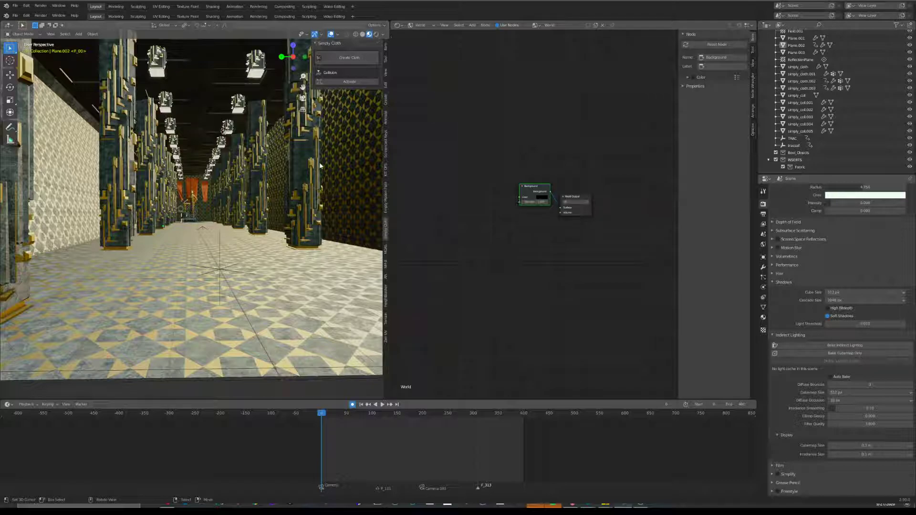
Compare rendered shading with material preview in the viewport and inspect the World Background node's black colour
left_click(377, 35)
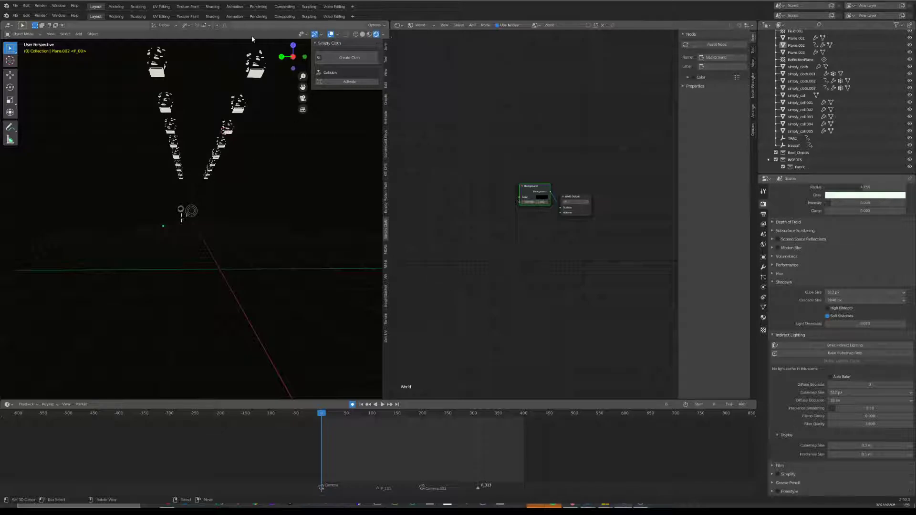
left_click(369, 34)
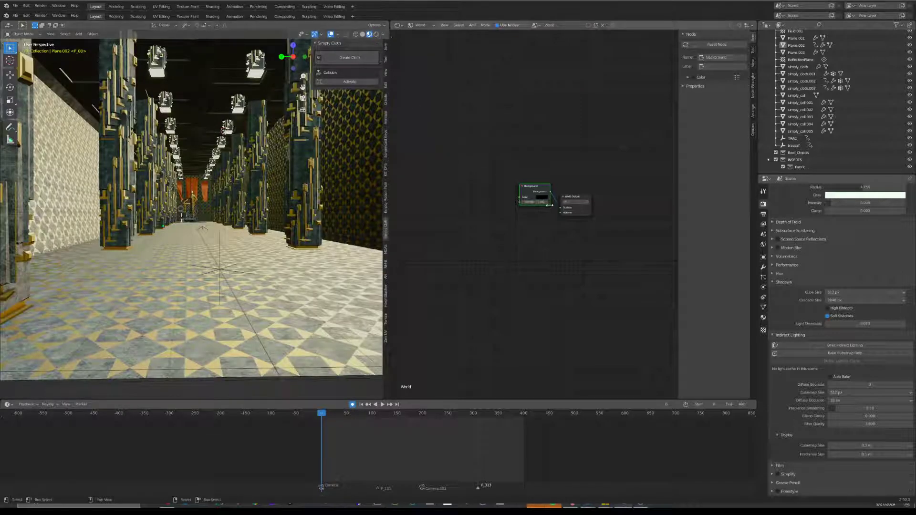
scroll(553, 204, "up", 3)
left_click(555, 183)
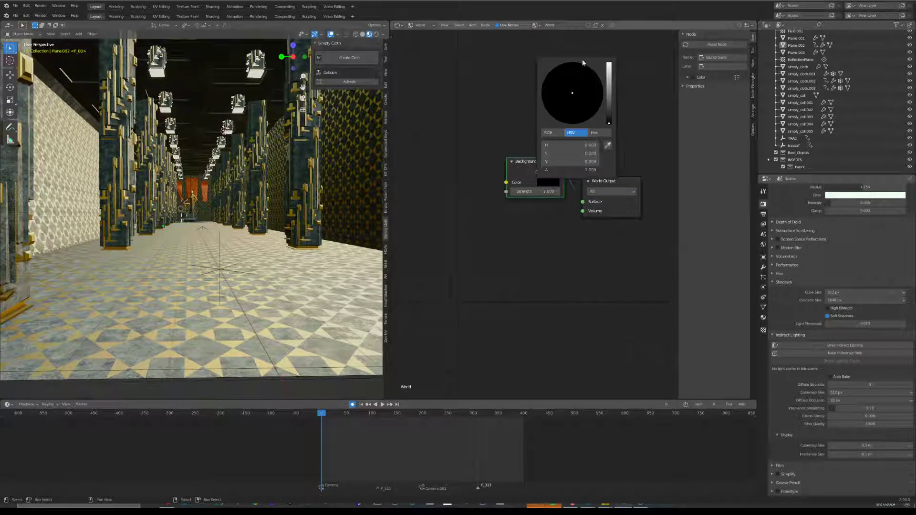
mouse_move(609, 123)
left_mouse_down()
mouse_move(609, 78)
mouse_move(610, 125)
left_mouse_up()
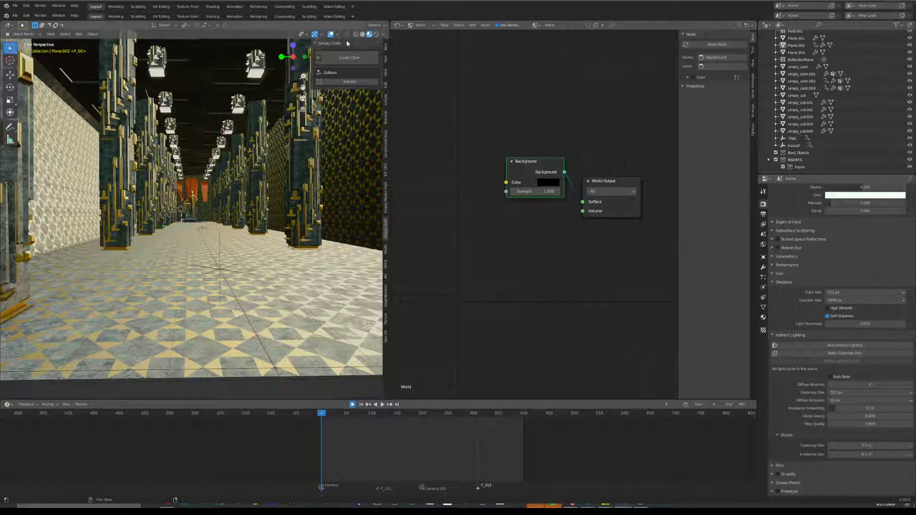
Show rendered shading in the viewport and lighten the World background colour to a mid grey
left_click(376, 34)
left_click(548, 183)
mouse_move(609, 111)
left_mouse_down()
mouse_move(608, 70)
mouse_move(609, 95)
left_mouse_up()
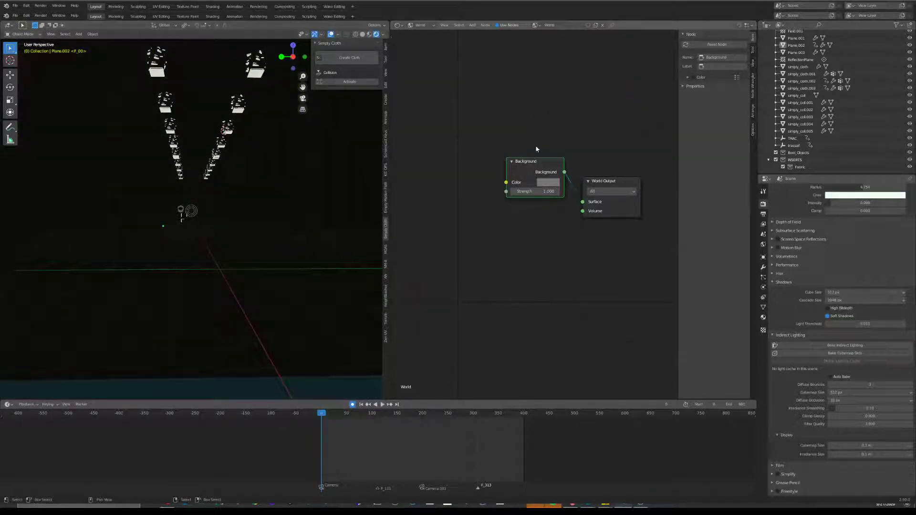
Set the World background colour to black and move the Background node slightly up and away from the World Output
left_click(548, 182)
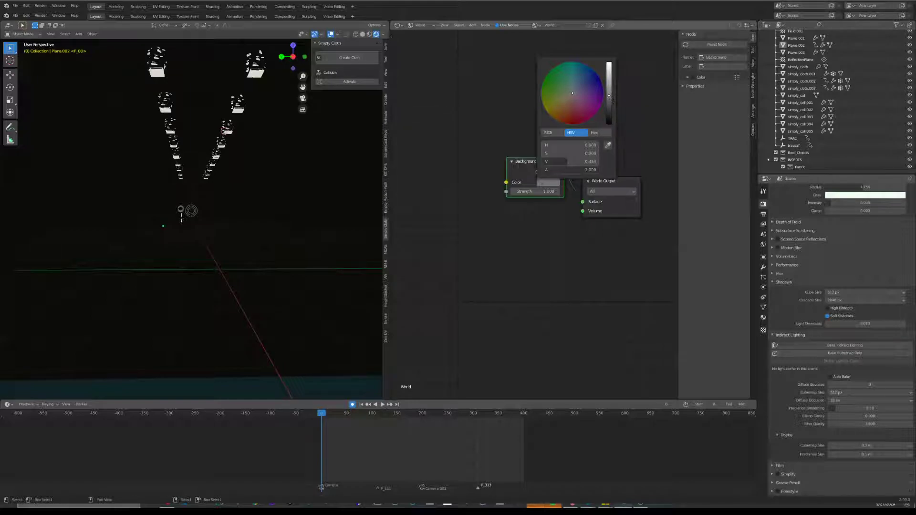
left_click_drag(611, 97, 610, 128)
mouse_move(538, 170)
left_mouse_down()
mouse_move(529, 165)
mouse_move(534, 157)
left_mouse_up()
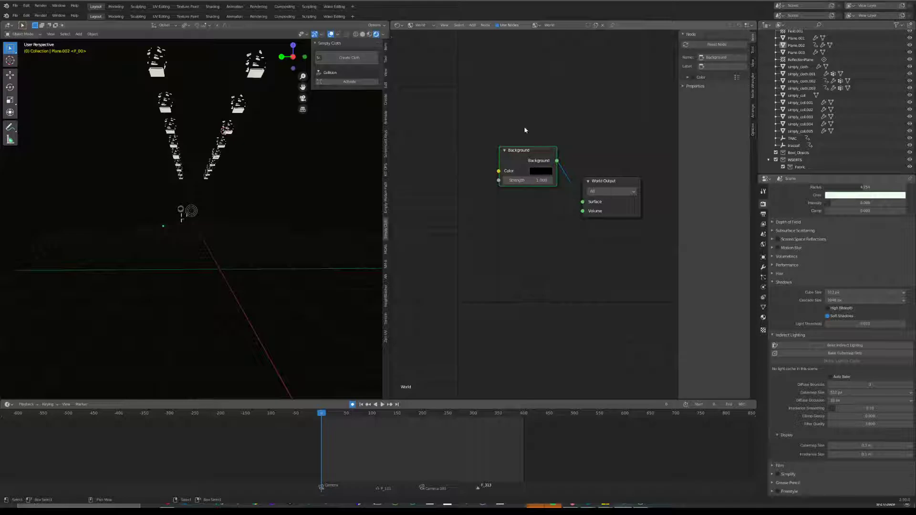
In material preview, add a Volume Scatter node below Background and connect it to the World Output's Volume input
left_click(370, 35)
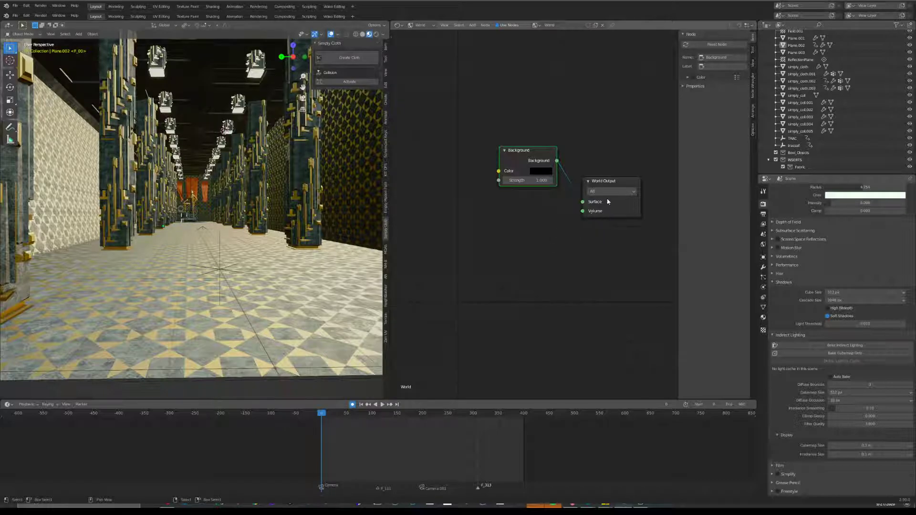
key("shift+a")
left_click(538, 260)
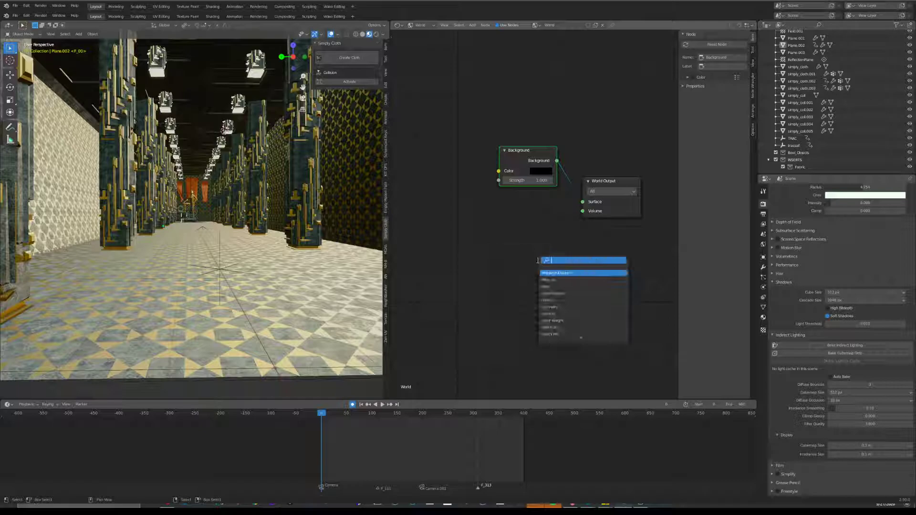
type("vo")
key("Down")
key("Down")
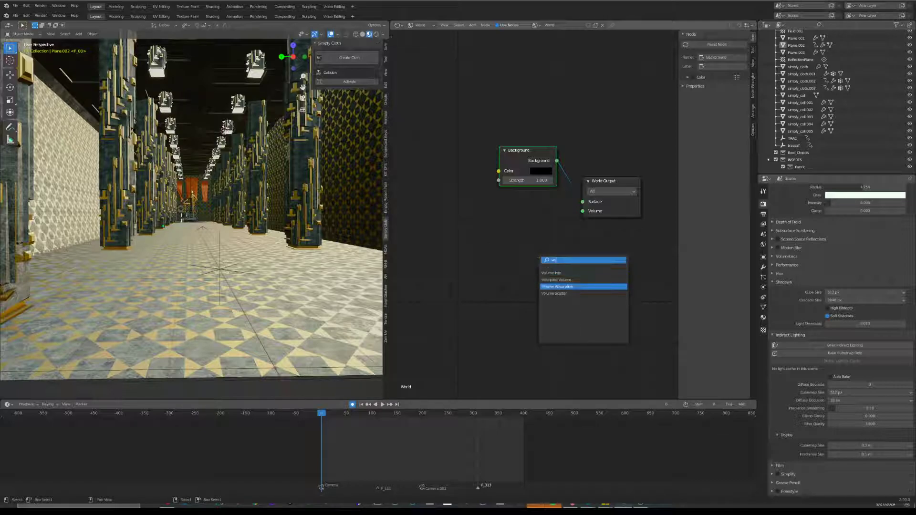
key("Down")
key("Return")
left_click(556, 222)
left_click_drag(556, 221, 583, 211)
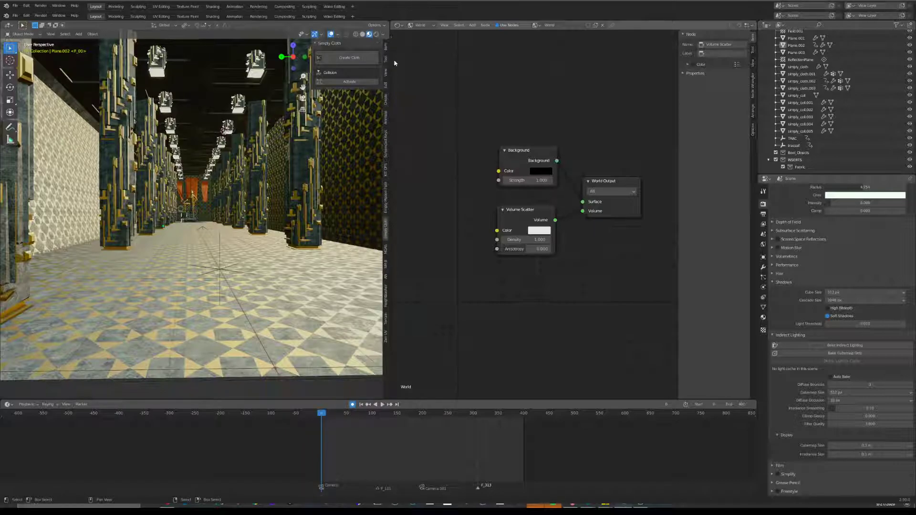
Show rendered shading in the viewport and set the Volume Scatter density to 0.02
left_click(376, 34)
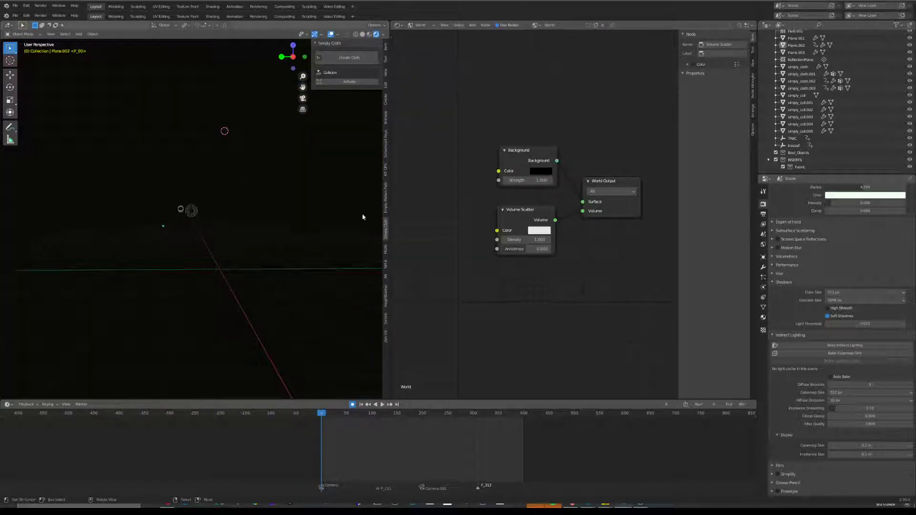
left_click(520, 239)
type("0.02")
key("Return")
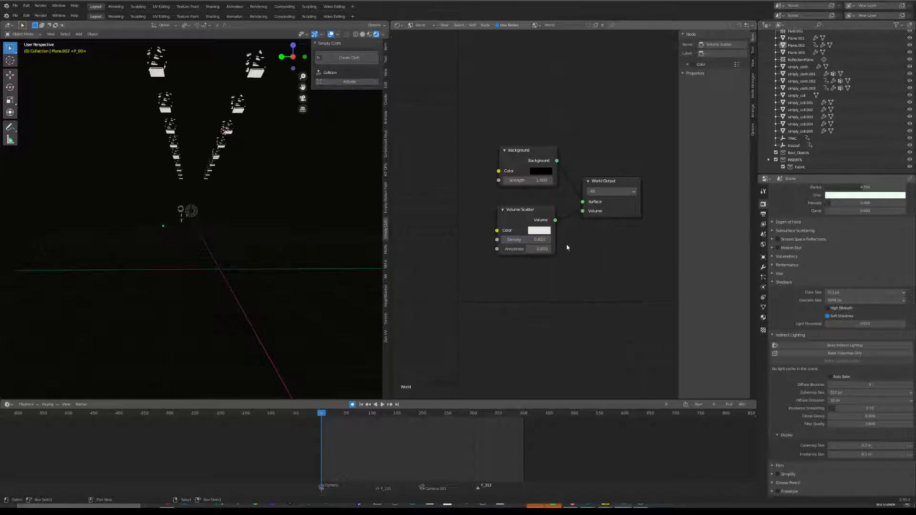
Set the Volume Scatter density to 0.08
left_click(544, 240)
type("0.08")
key("Return")
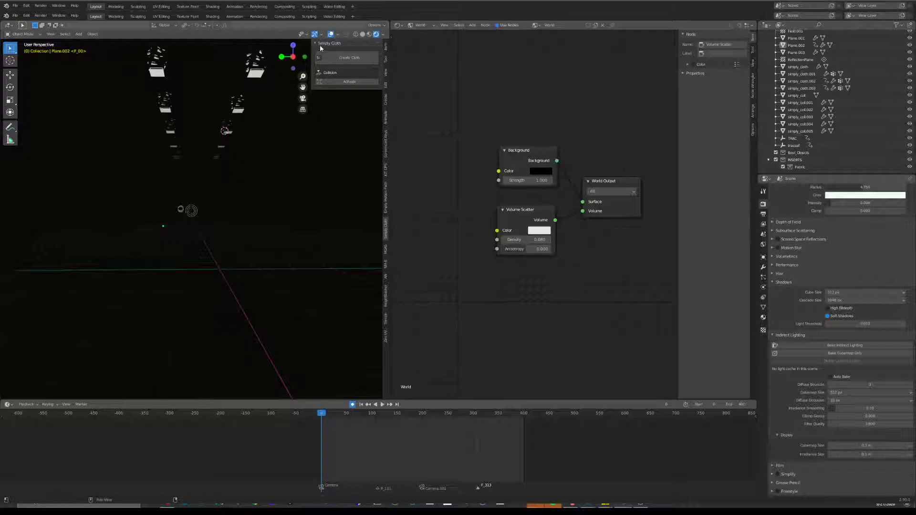
Return the viewport to material preview and place the 3D cursor on the floor at the near end of the hall
right_click(196, 255, "shift")
key("z")
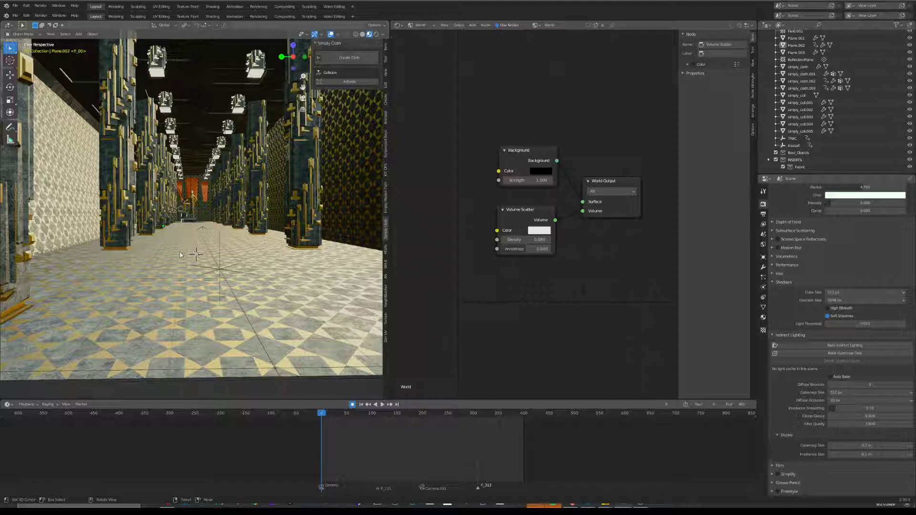
left_click(285, 259)
left_click(163, 270)
left_click(239, 242)
left_click(191, 238)
left_click(248, 277)
left_click(245, 327)
Add an area light at the 3D cursor and raise it about 4 m along the Z axis
key("shift+a")
mouse_move(268, 275)
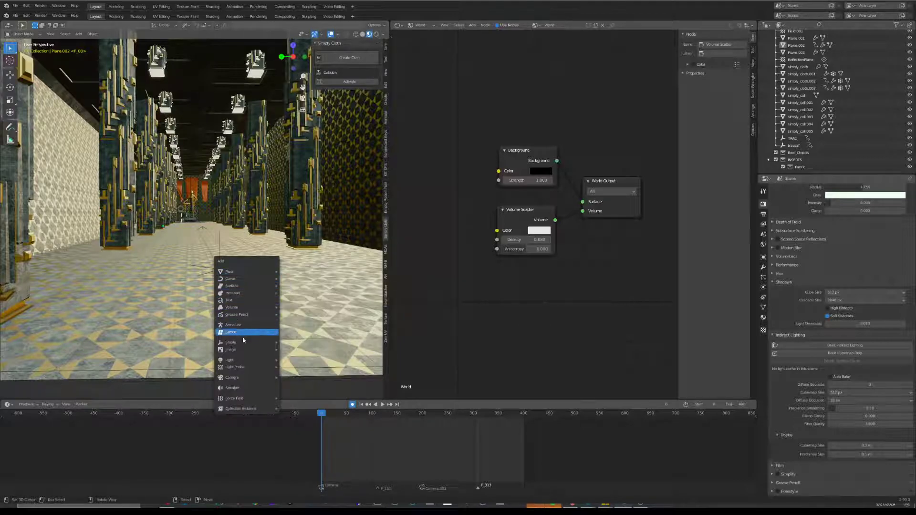
mouse_move(246, 359)
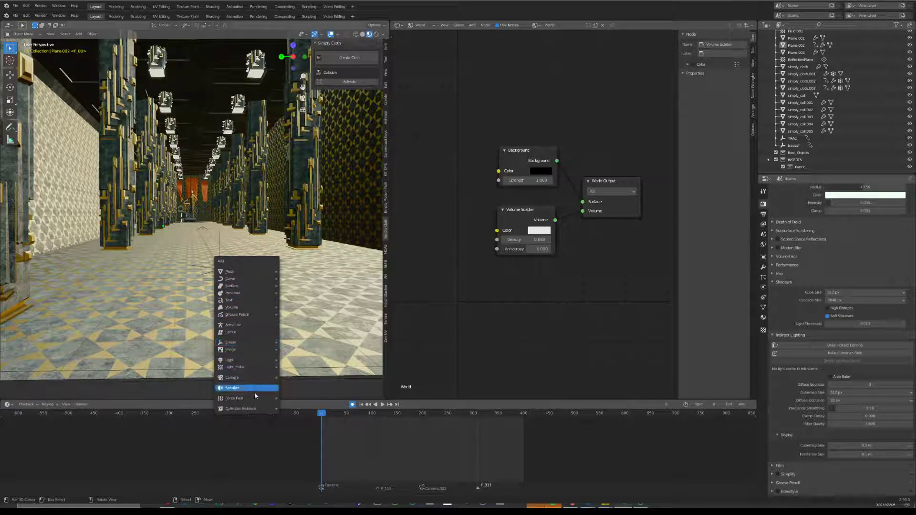
left_click(317, 382)
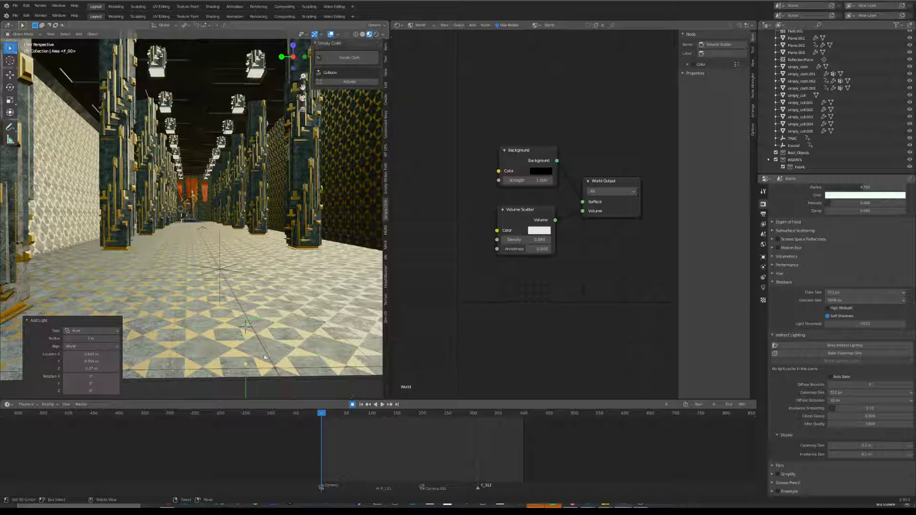
key("g")
key("z")
left_click(230, 120)
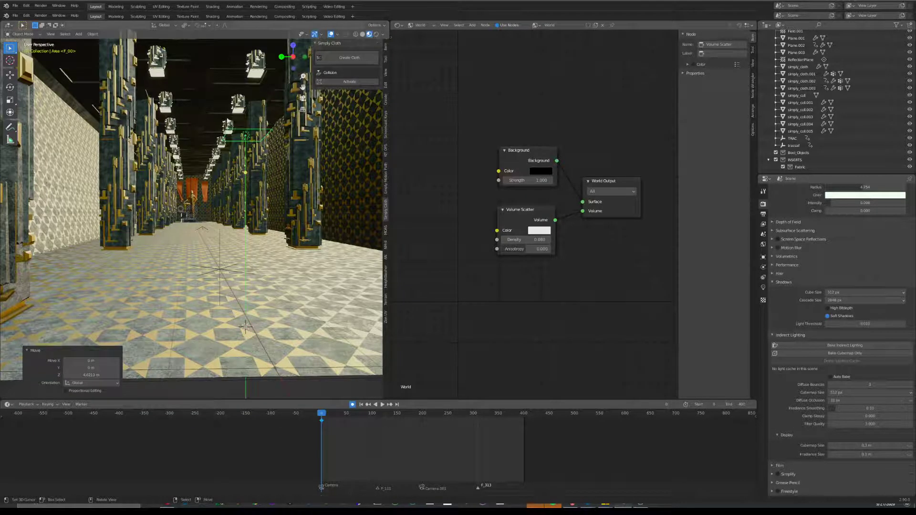
Show rendered shading in the viewport and set the area light's power to 50 W
left_click(377, 34)
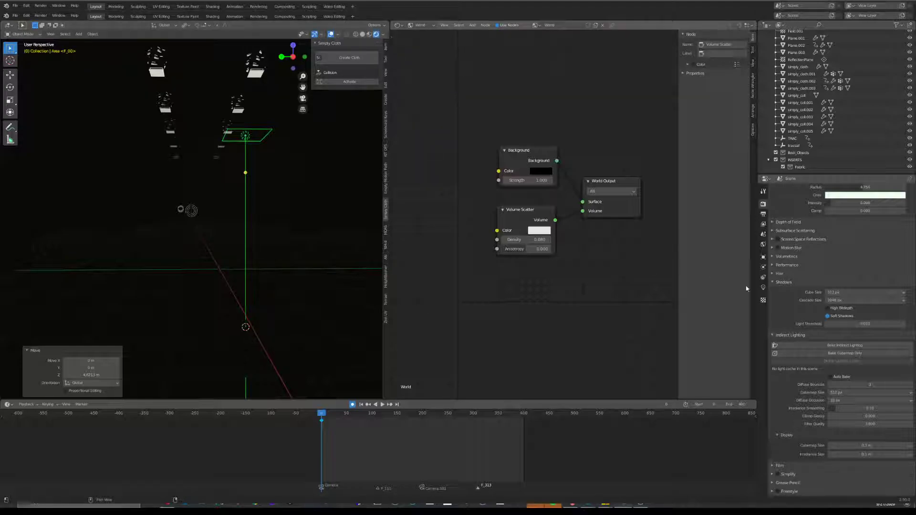
left_click(763, 288)
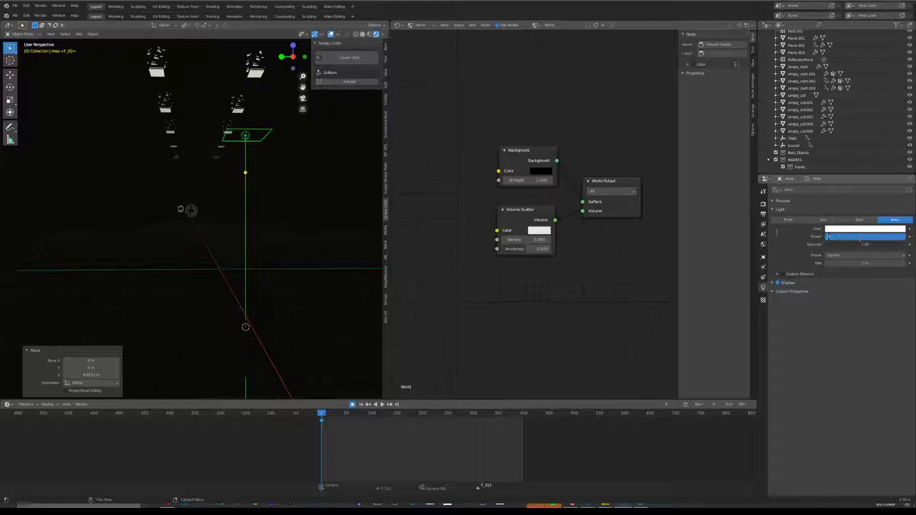
key("Return")
left_click(866, 238)
type("50")
key("Return")
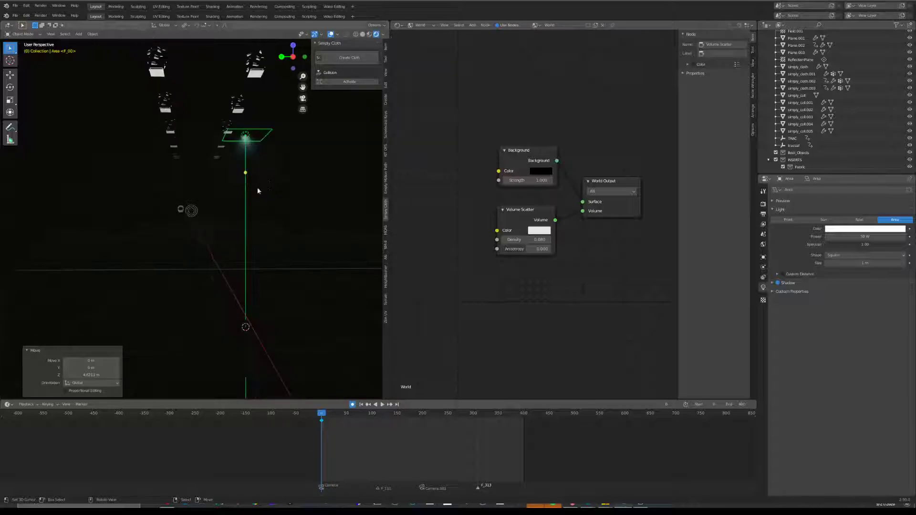
Increase the area light's power to 150 W
left_click(865, 237)
type("150")
key("Return")
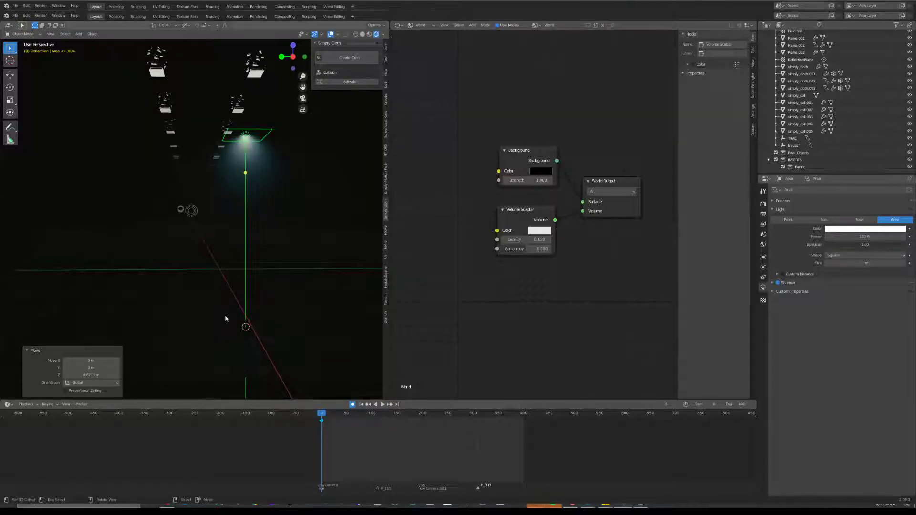
Raise the area light further along Z and shift it along X beside the nearest ceiling lamp
key("g")
key("z")
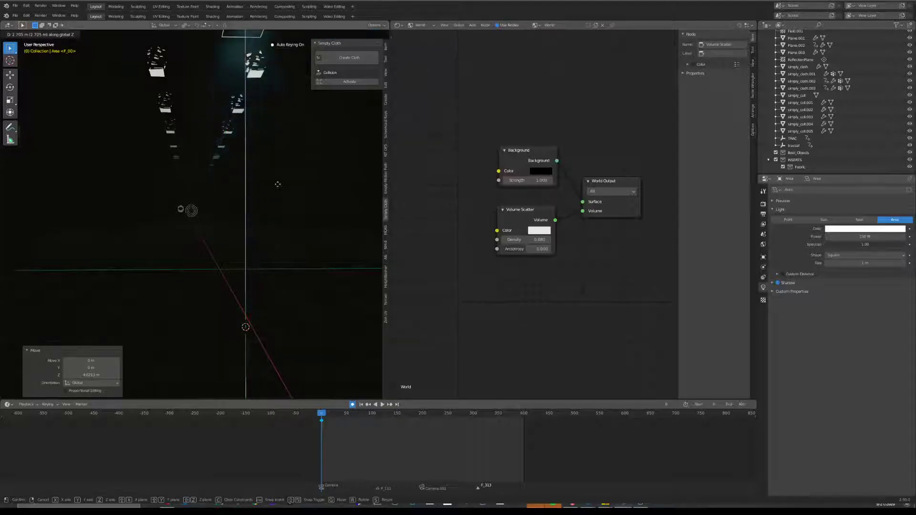
key("x")
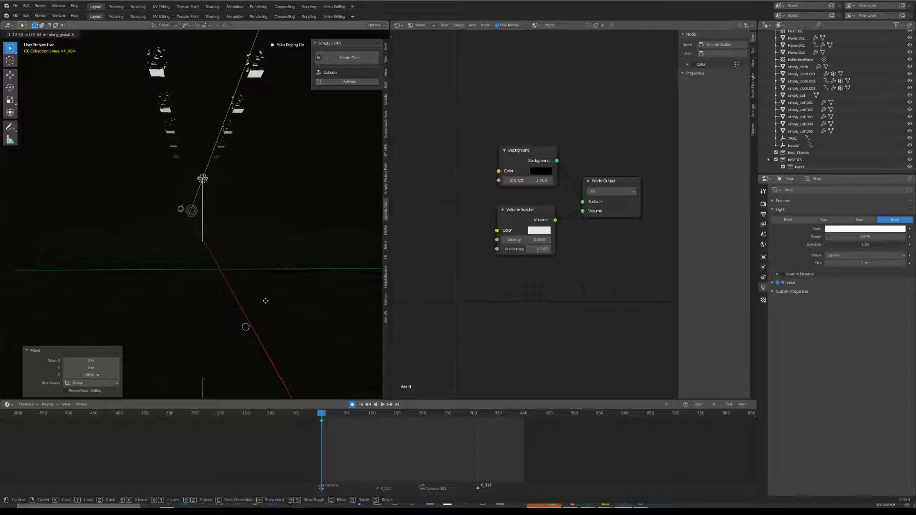
left_click(302, 195)
Set the area light's power to 350 W, then lower it and shift it along Y to between the ceiling lamp rows
left_click(865, 236)
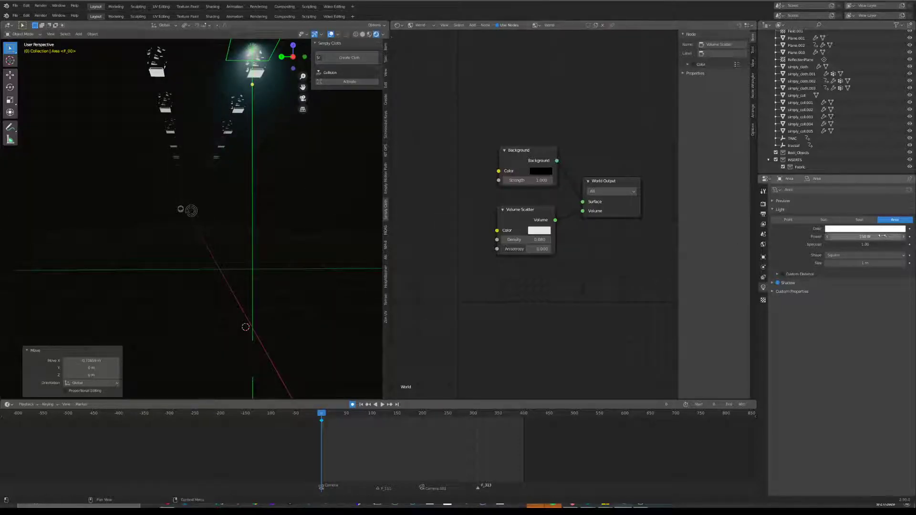
type("350")
key("Return")
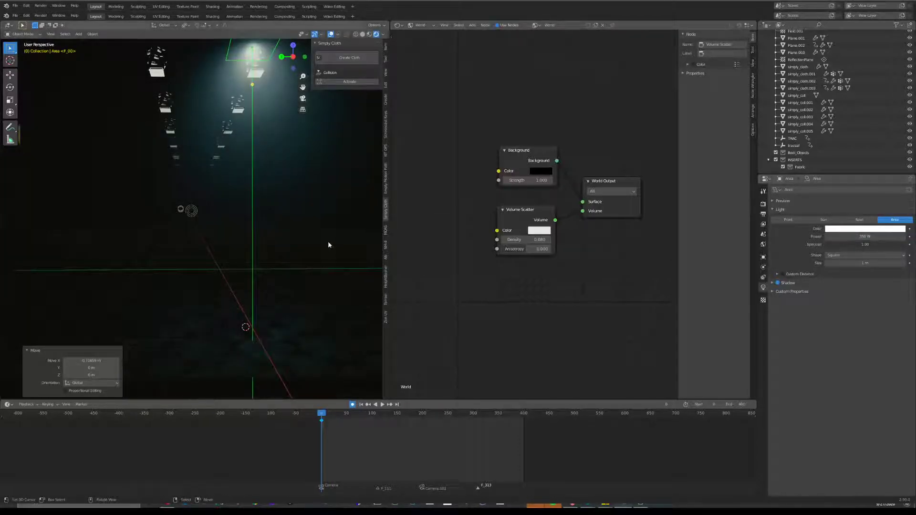
key("g")
key("z")
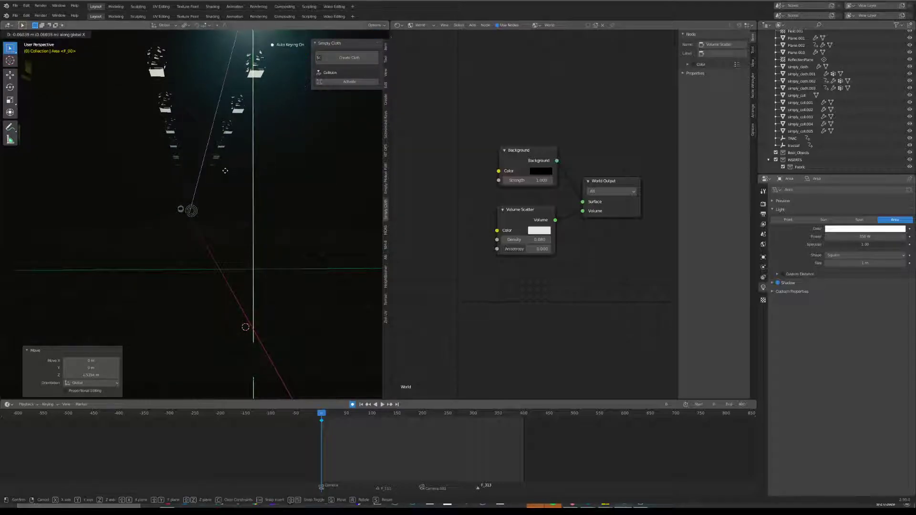
key("y")
left_click(251, 279)
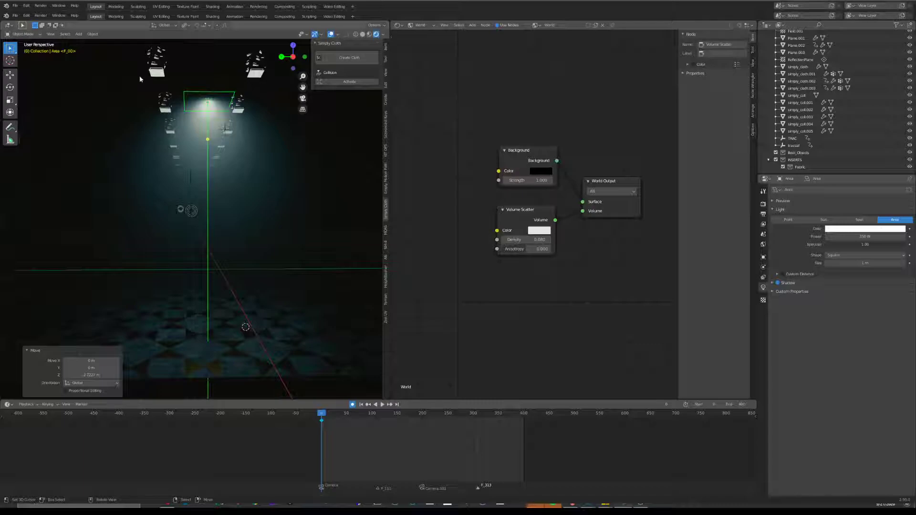
Delete the test area light and add a new area light beneath one of the nearest ceiling lamps
key("Delete")
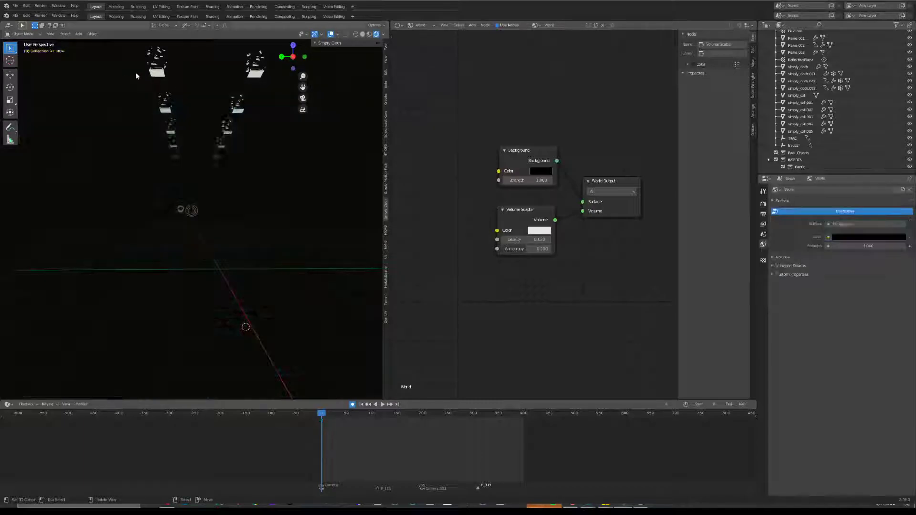
key("shift+a")
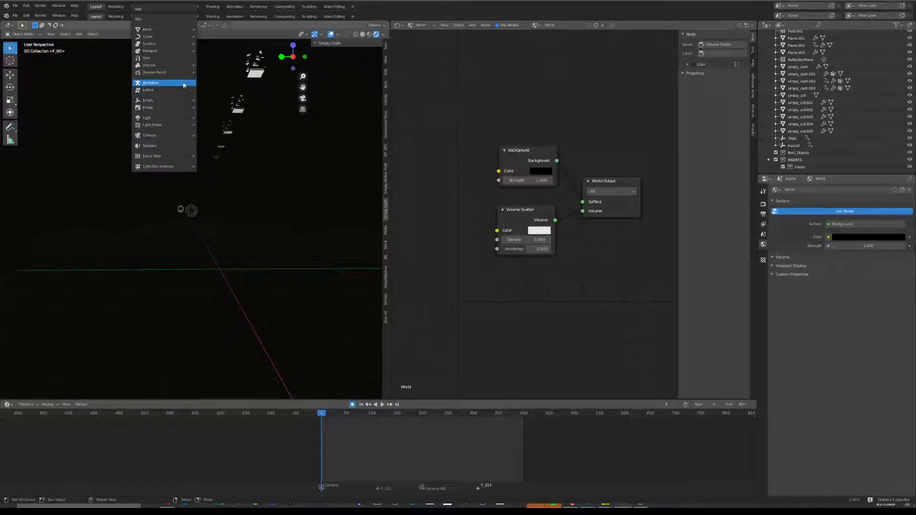
mouse_move(181, 118)
left_click(224, 145)
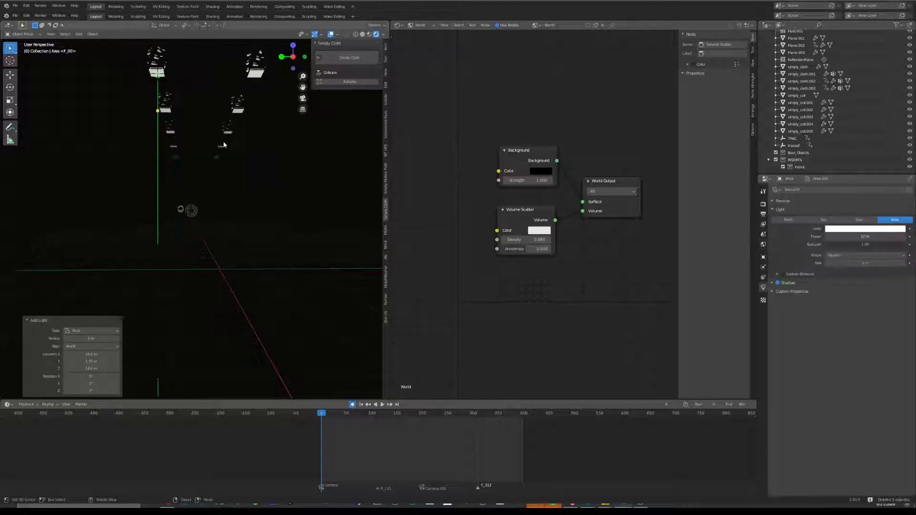
Set the new area light's power to 2500 W
left_click(865, 236)
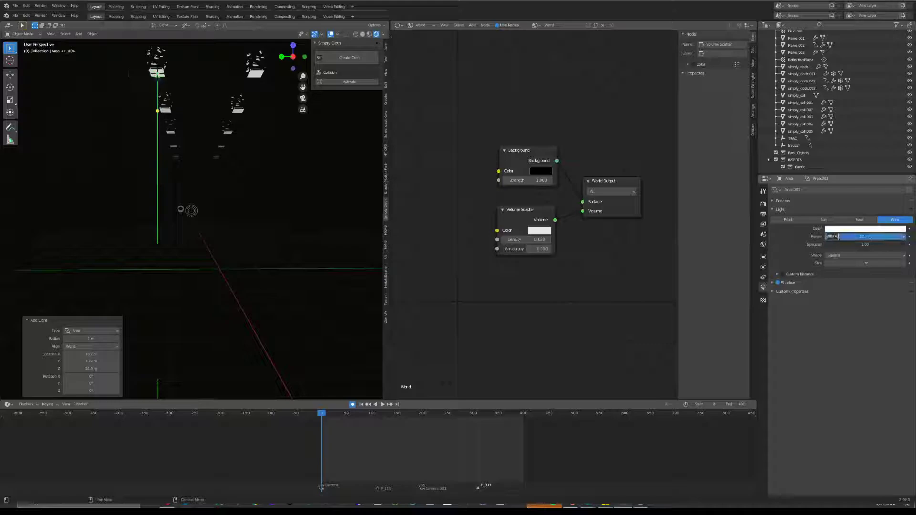
left_click(867, 236)
type("2500")
key("Return")
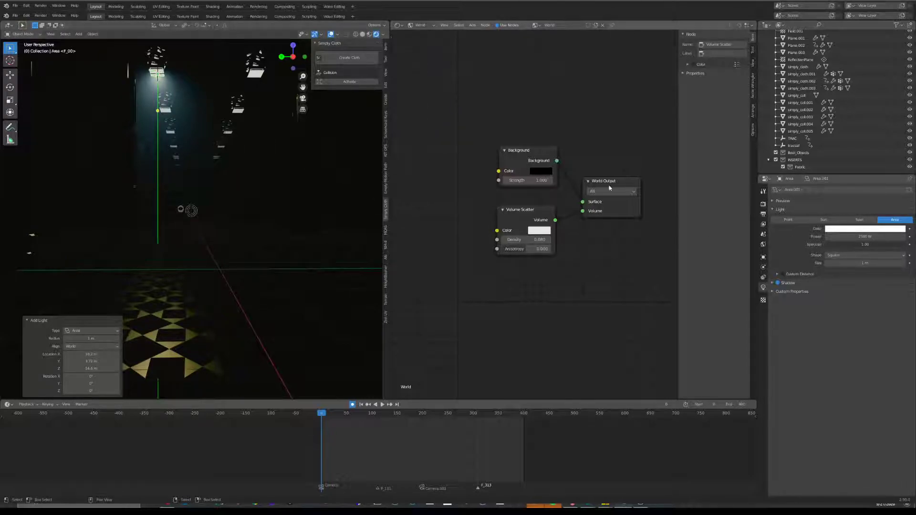
key("Return")
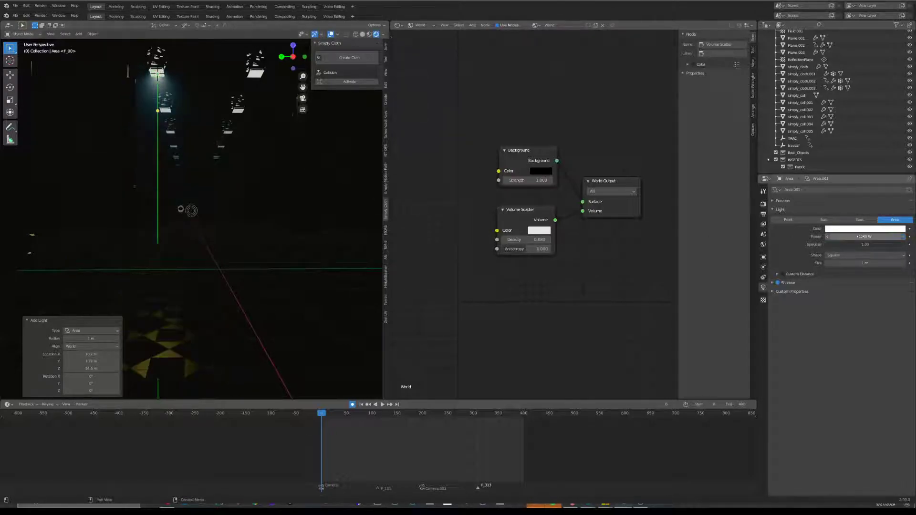
Duplicate the area light and move the copy along Y beneath the nearest lamp in the opposite row
key("shift+d")
left_click(208, 138)
key("g")
right_click(254, 105)
key("g")
key("y")
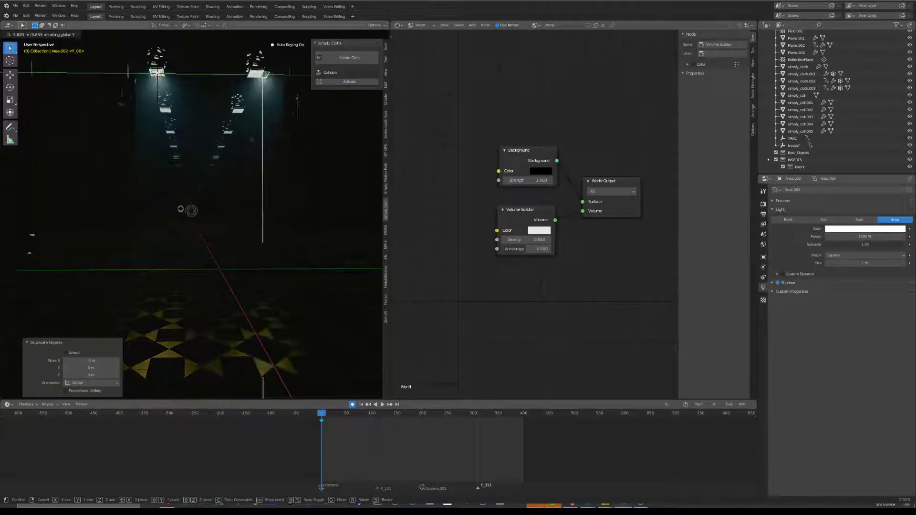
left_click(217, 107)
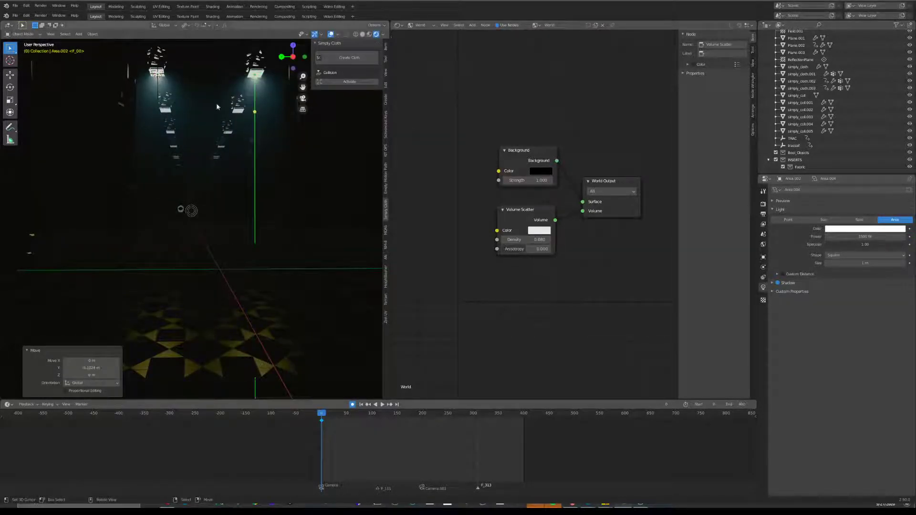
Duplicate the pair of area lights and move the copies along X beneath the next pair of ceiling lamps
left_click(158, 80)
left_click(763, 277)
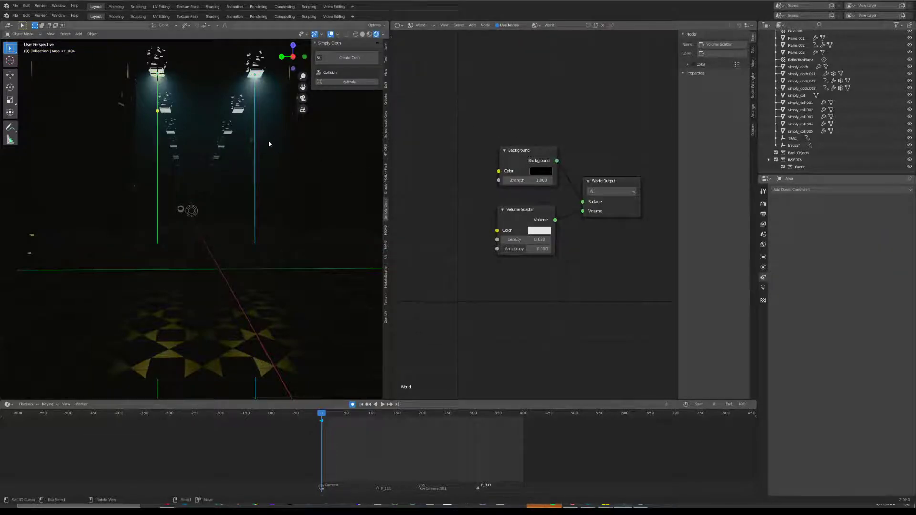
key("shift+d")
key("Escape")
key("g")
key("x")
key("Escape")
scroll(234, 109, "up", 3)
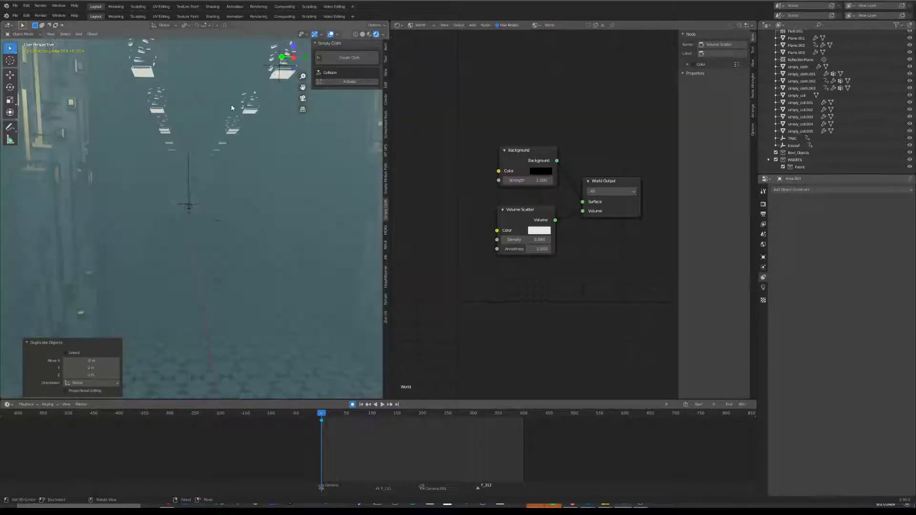
key("g")
key("x")
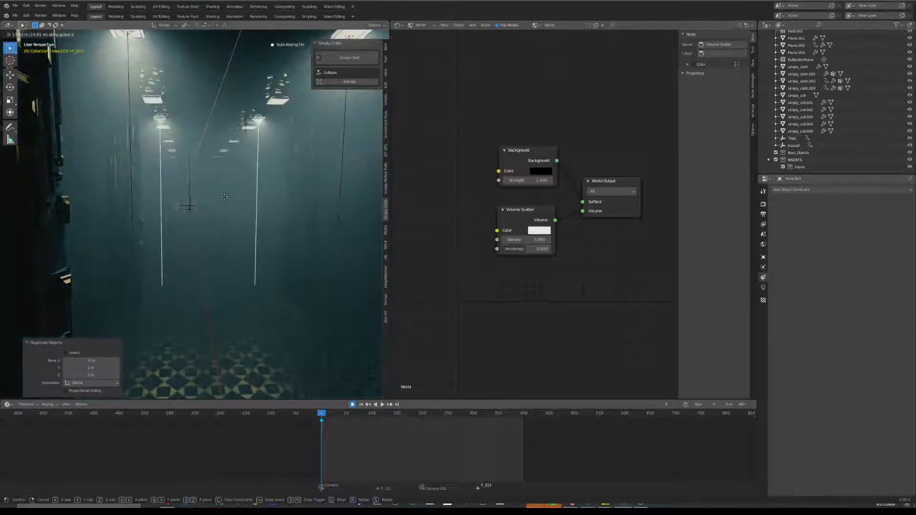
key("Escape")
Duplicate the light pair twice more, moving each copy along X to the following two pairs of ceiling lamps
key("shift+d")
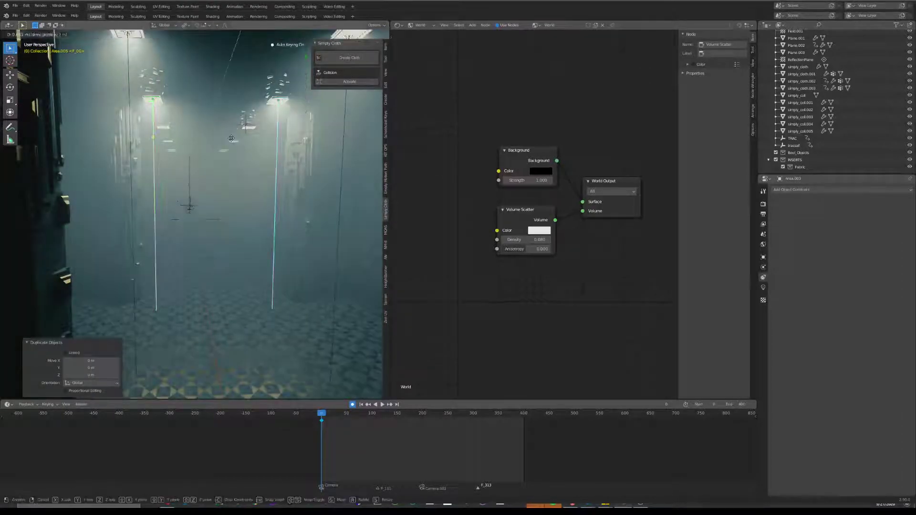
key("x")
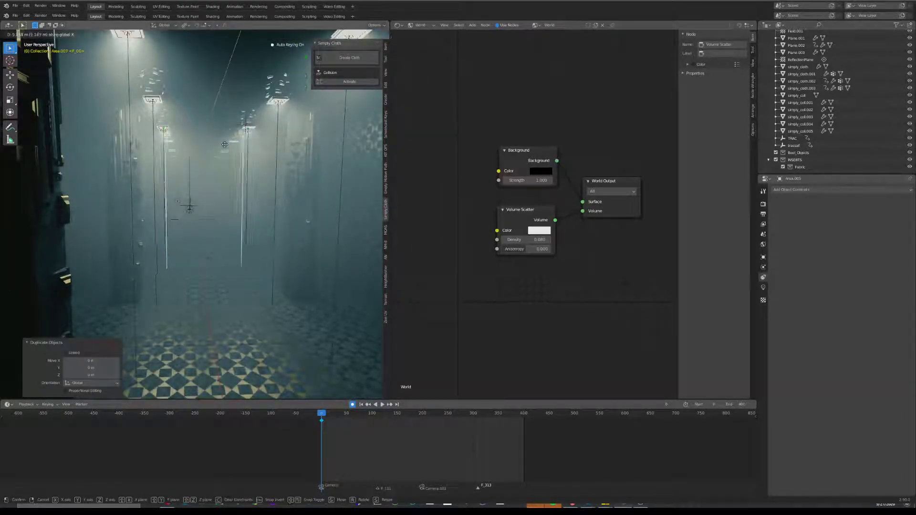
left_click(224, 144)
key("shift+d")
key("x")
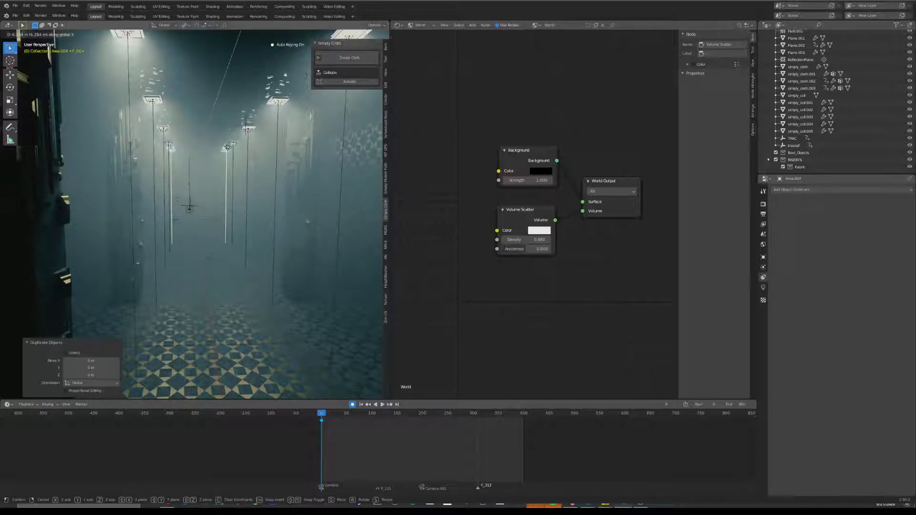
left_click(226, 149)
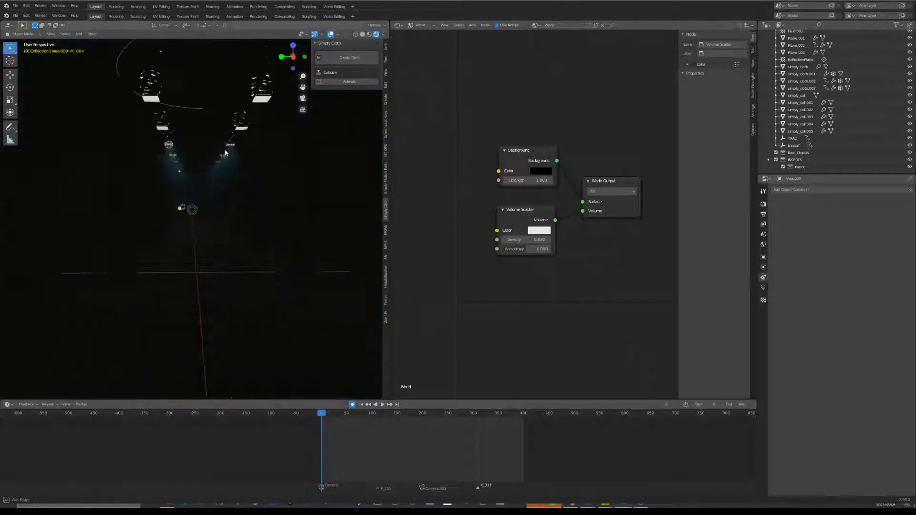
Fly the view into position for looking down the hall and hide the viewport overlays
key("shift+grave")
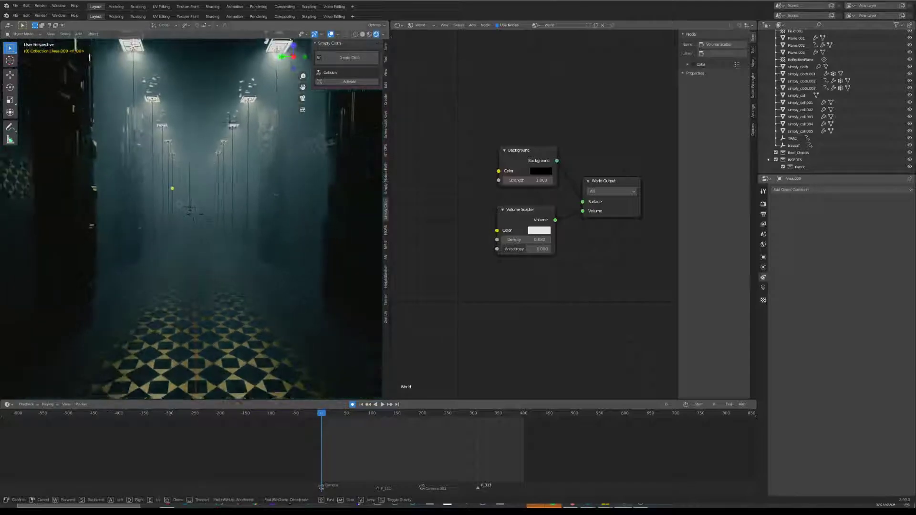
key("q")
key("w")
left_click(195, 215)
left_click(331, 35)
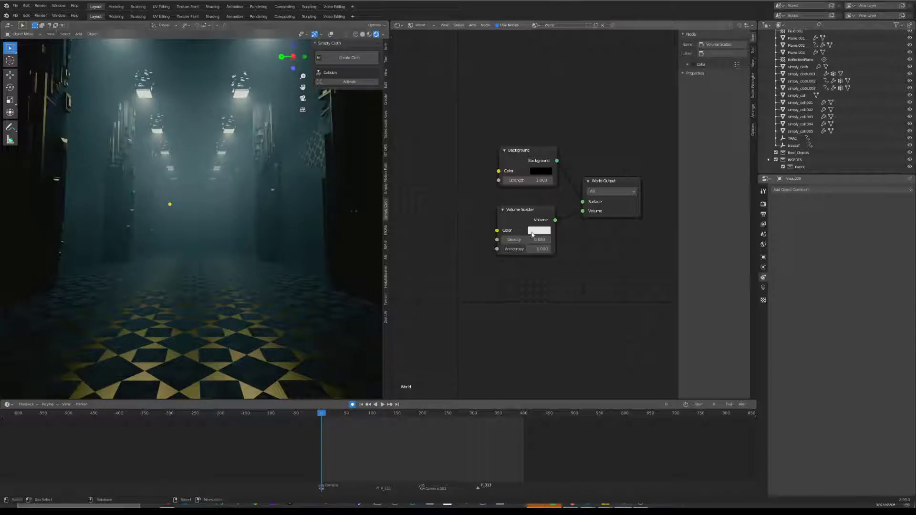
Set the Volume Scatter node's density to 0.040 and its anisotropy to -0.017
scroll(510, 252, "up", 4)
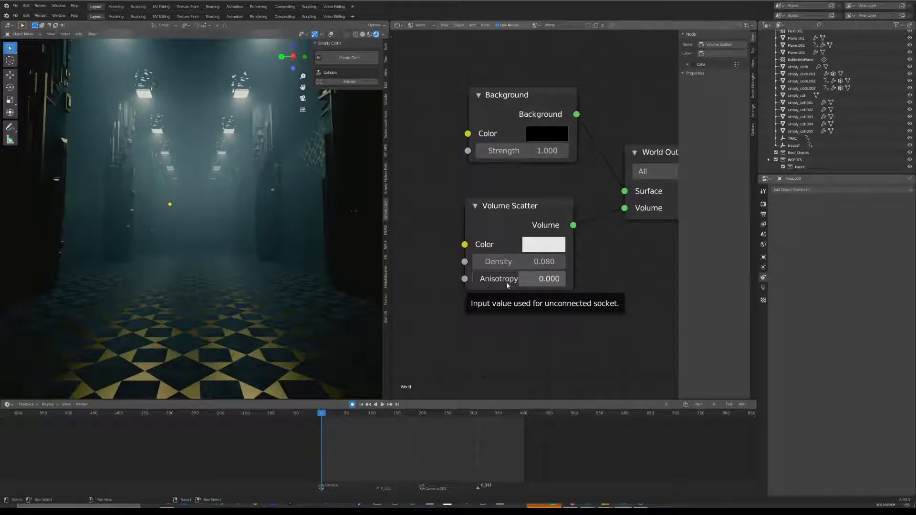
left_click_drag(515, 284, 533, 279)
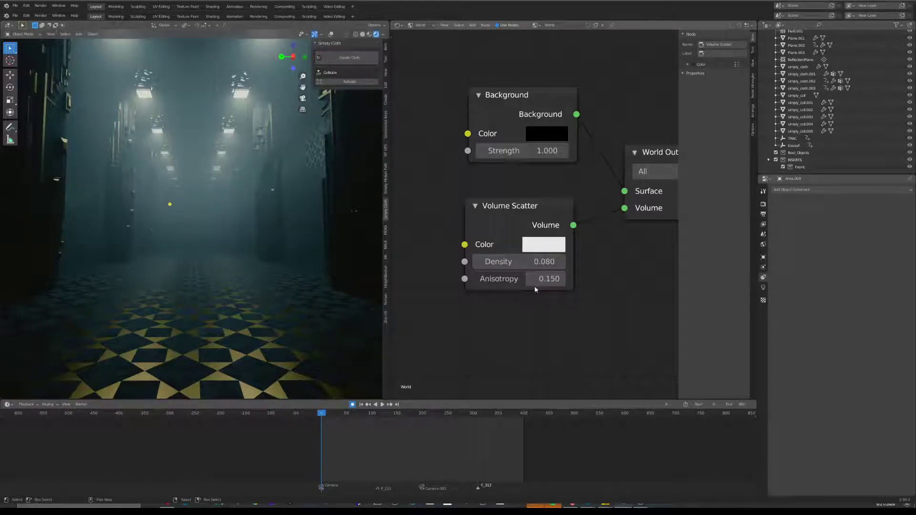
left_click_drag(549, 280, 500, 262)
key("BackSpace")
Show solid shading and add an area light at the statue at the far end of the hall
scroll(190, 256, "up", 5)
scroll(193, 260, "up", 2)
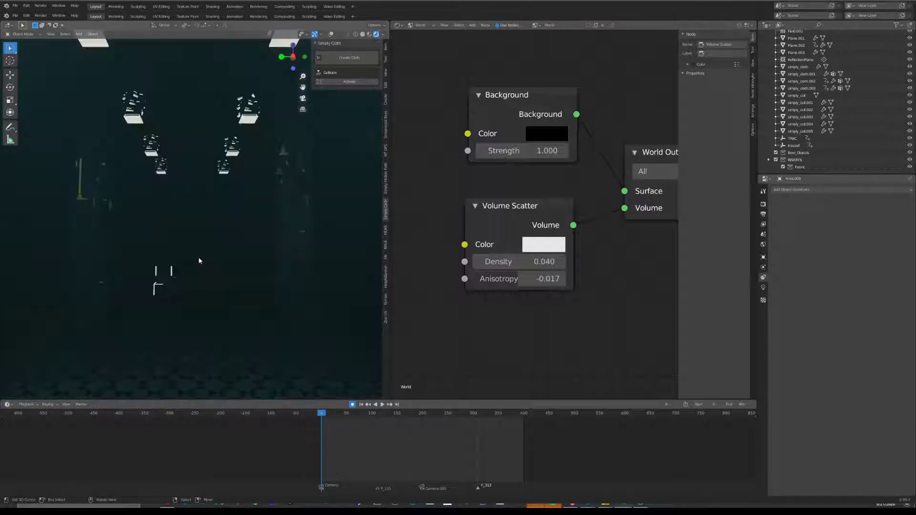
left_click(362, 34)
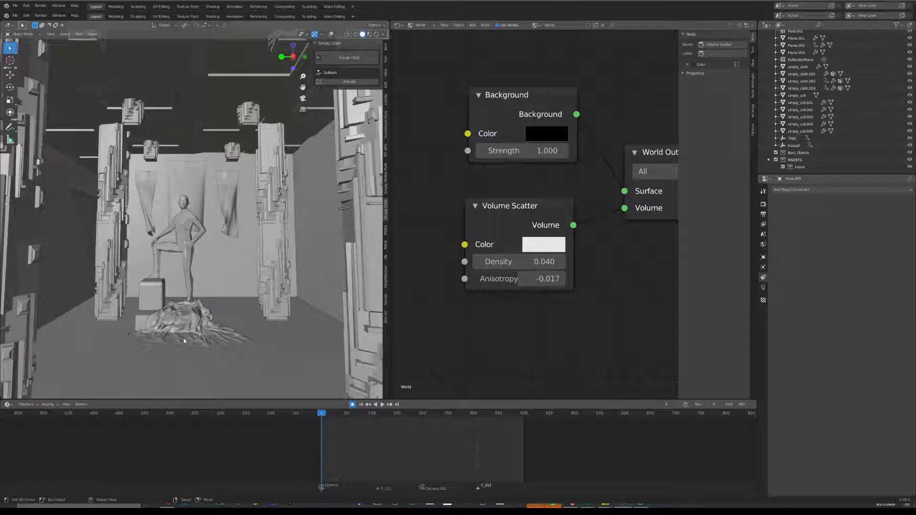
key("shift+a")
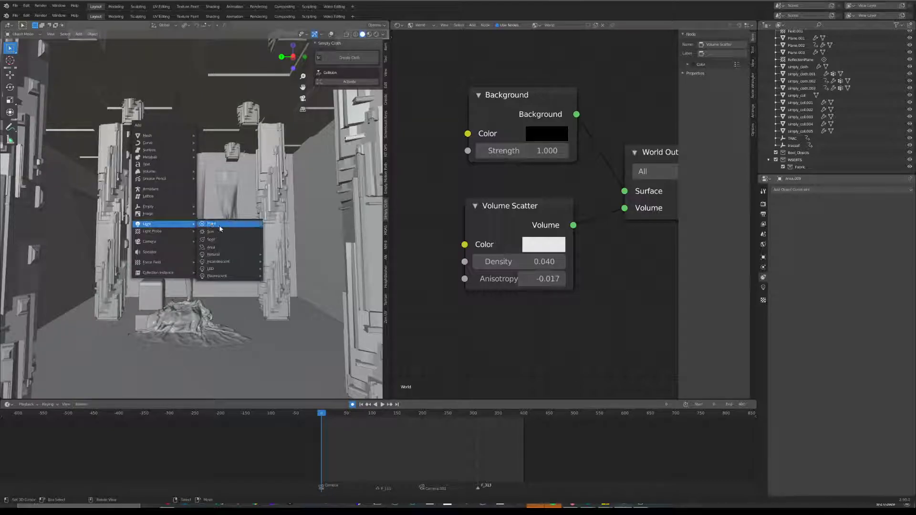
left_click(211, 247)
Raise the new area light along Z to above the statue's head and show the viewport overlays
key("g")
key("z")
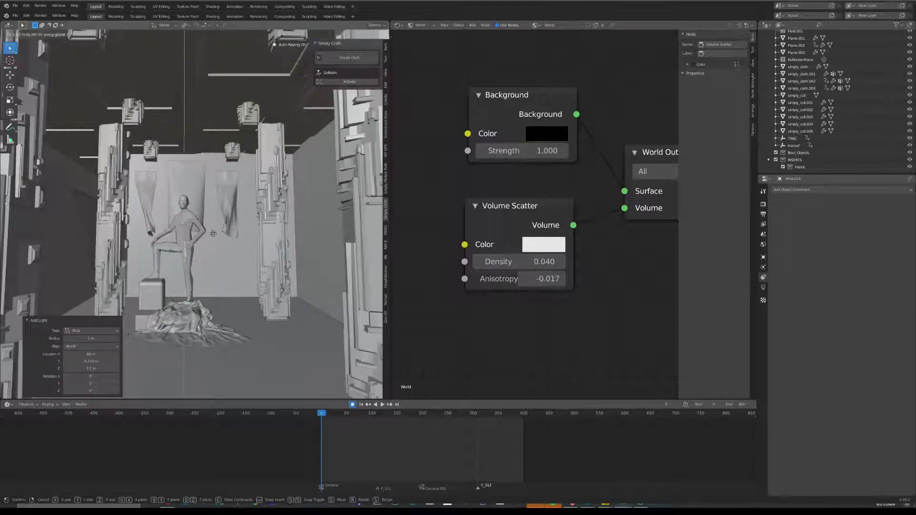
left_click(218, 209)
left_click(331, 35)
key("g")
key("z")
left_click(236, 192)
scroll(241, 205, "down", 2)
scroll(240, 205, "down", 3)
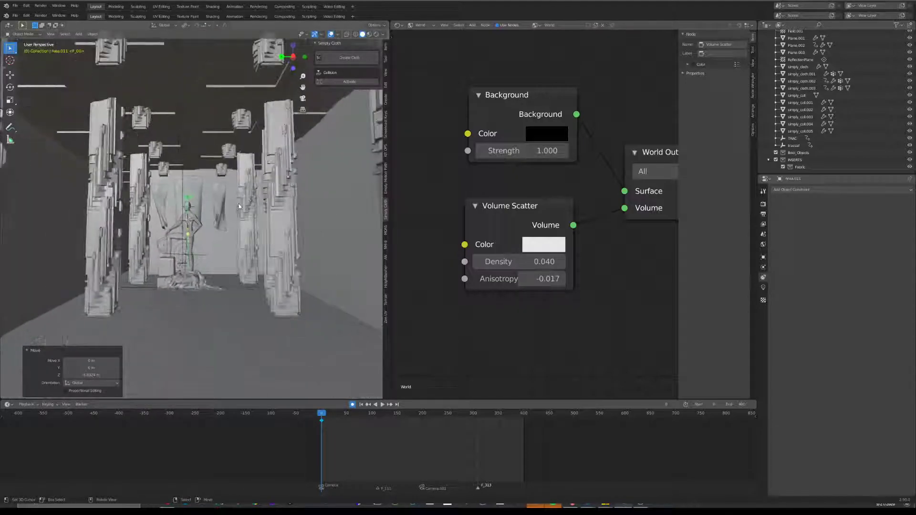
Show rendered shading and set the statue light's power to 2500 W
left_click(376, 34)
scroll(223, 212, "up", 3)
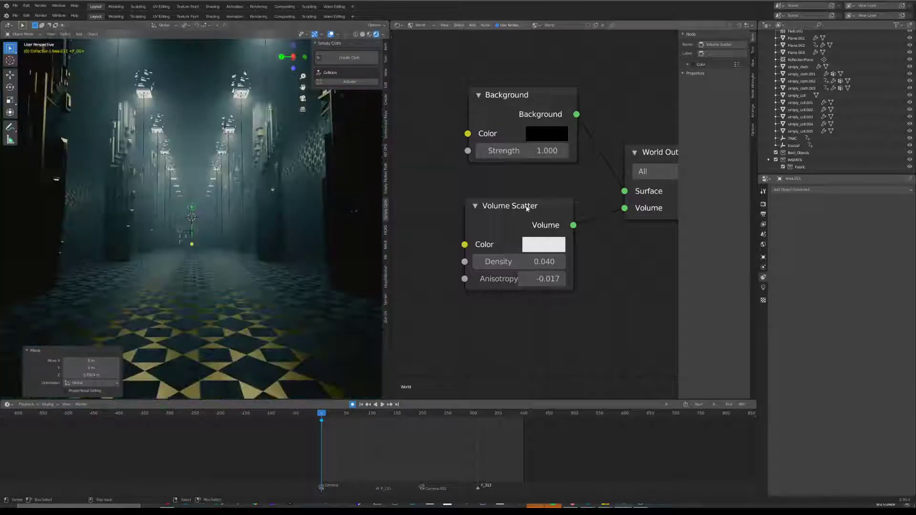
left_click(763, 287)
left_click(879, 236)
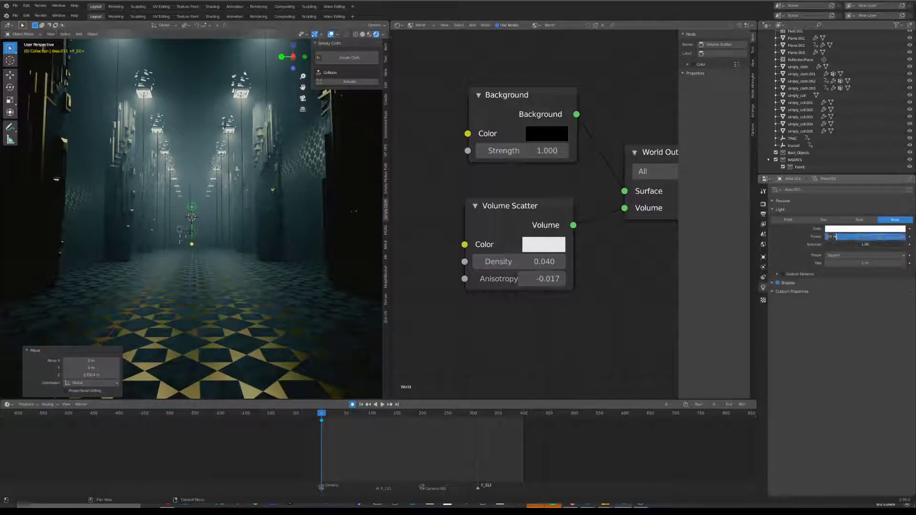
type("2500")
key("Return")
Tint the statue light a warm yellow-orange and hide the viewport overlays
left_click(877, 229)
left_click(866, 164)
left_click(331, 34)
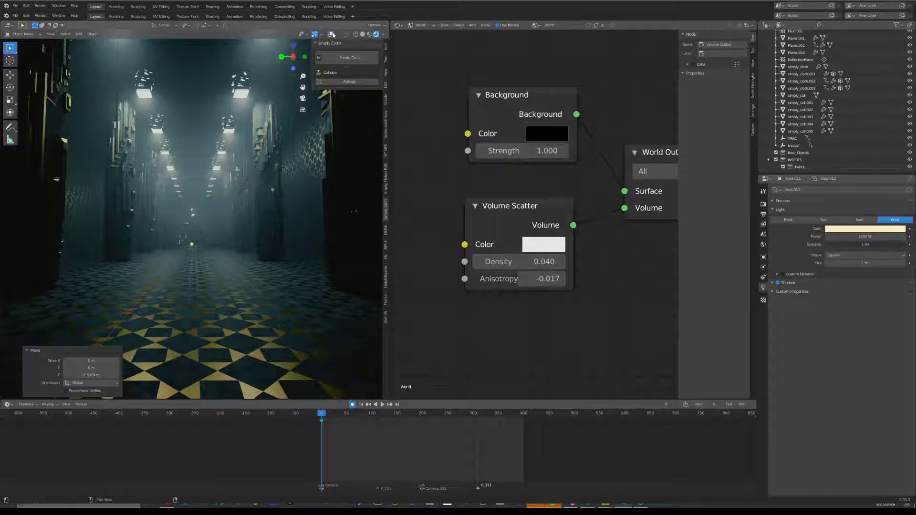
left_click(866, 229)
left_click(867, 178)
left_click_drag(867, 178, 856, 169)
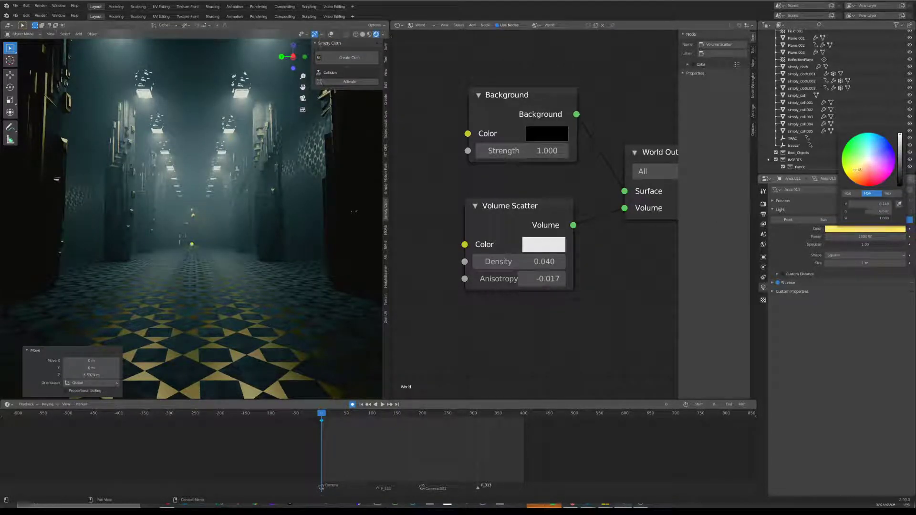
Increase the statue light's power to 3500 W
left_click(841, 237)
type("3500")
key("Return")
Raise the statue light about 4.15 m along Z and hide the 3D viewport's sidebar
key("g")
key("z")
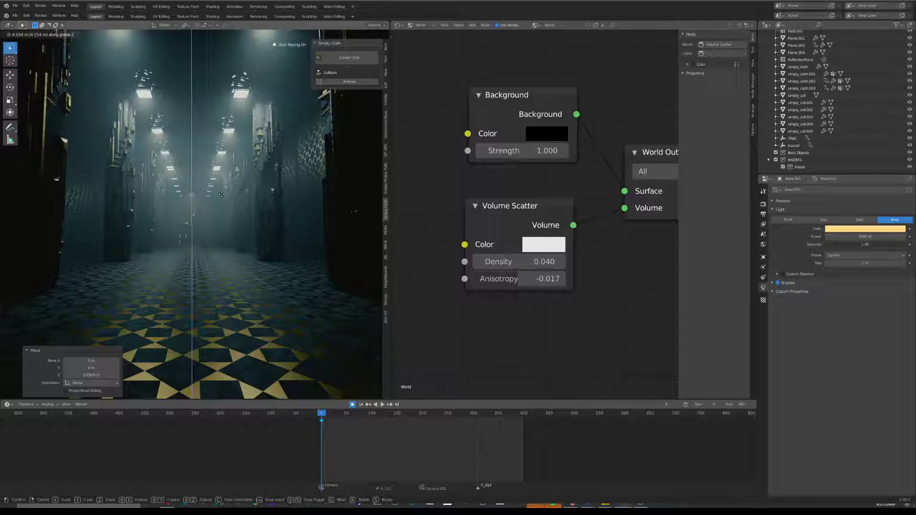
left_click(221, 195)
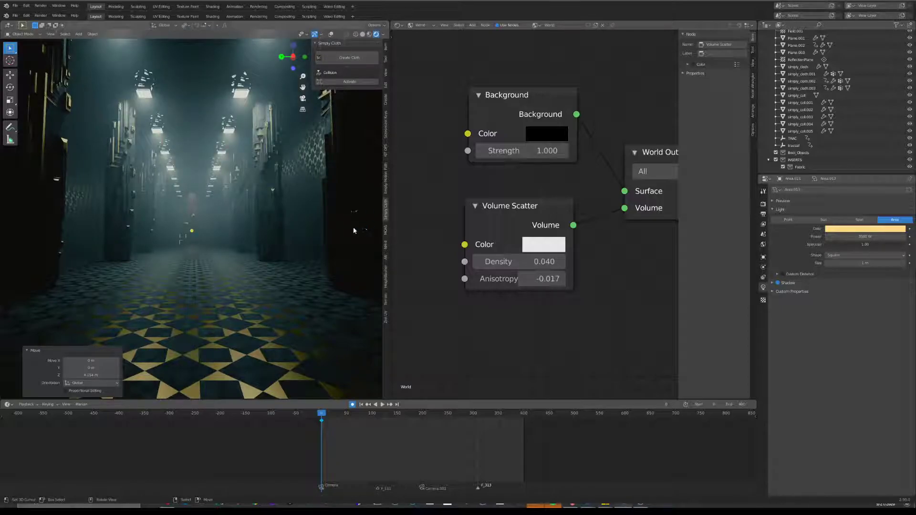
key("n")
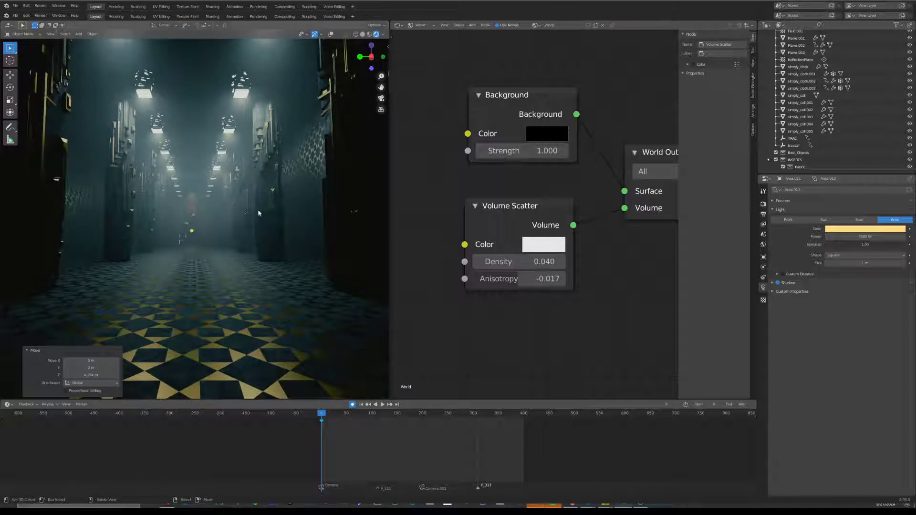
Walk the viewport through the foggy hall to examine its lighting, and look over the World's Volume Scatter setup
key("shift+grave")
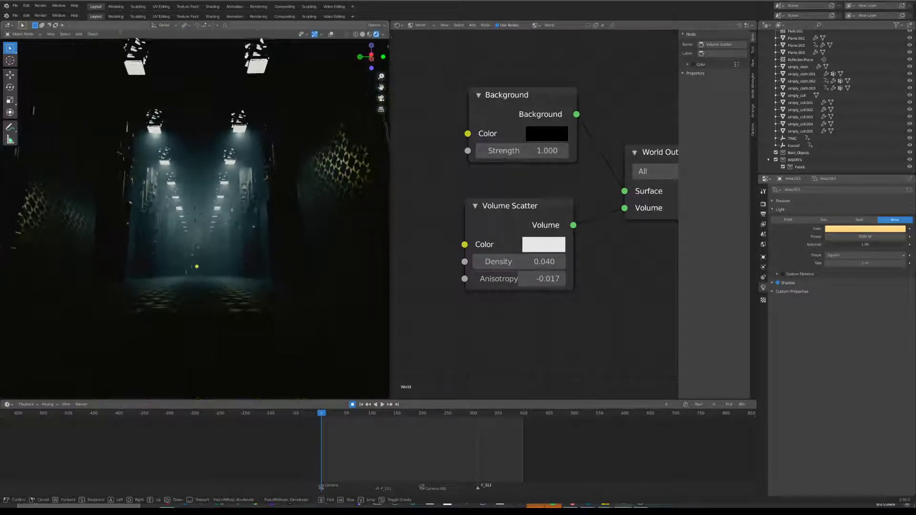
key("s")
key("w")
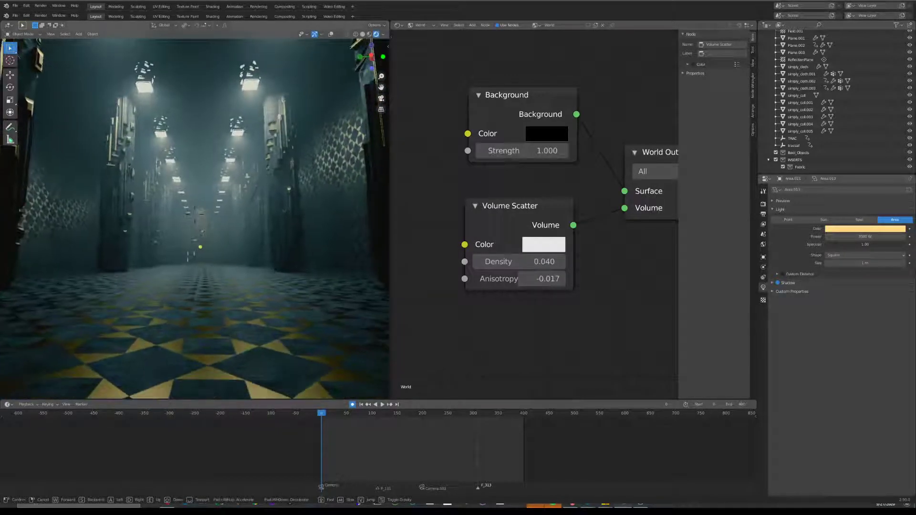
left_click(360, 232)
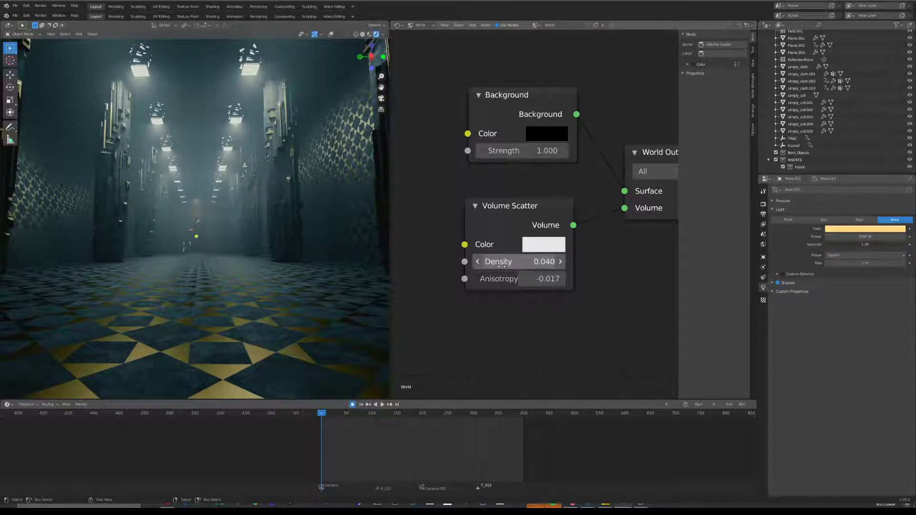
scroll(501, 266, "down", 4)
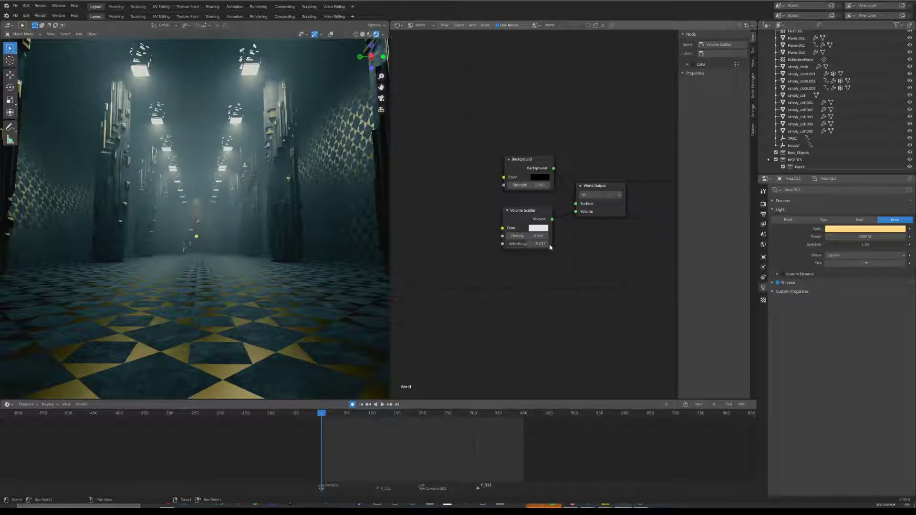
scroll(507, 243, "up", 4)
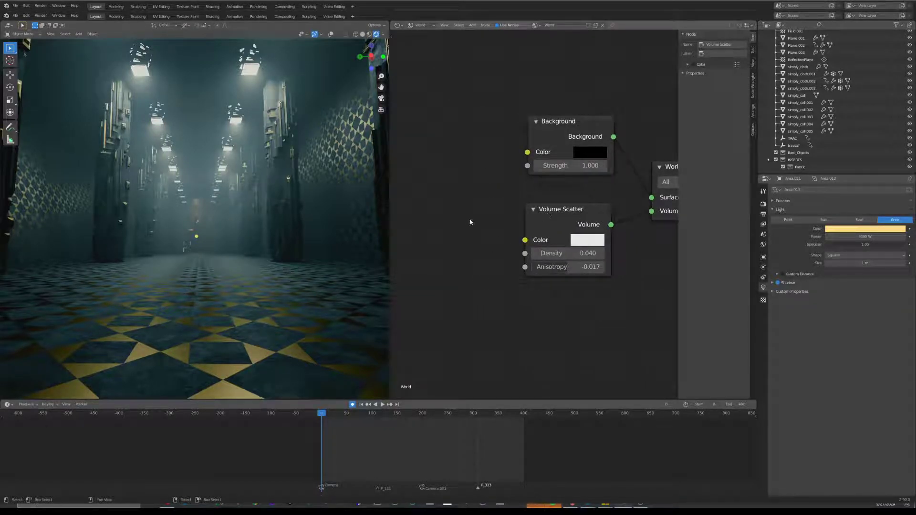
scroll(419, 276, "down", 3)
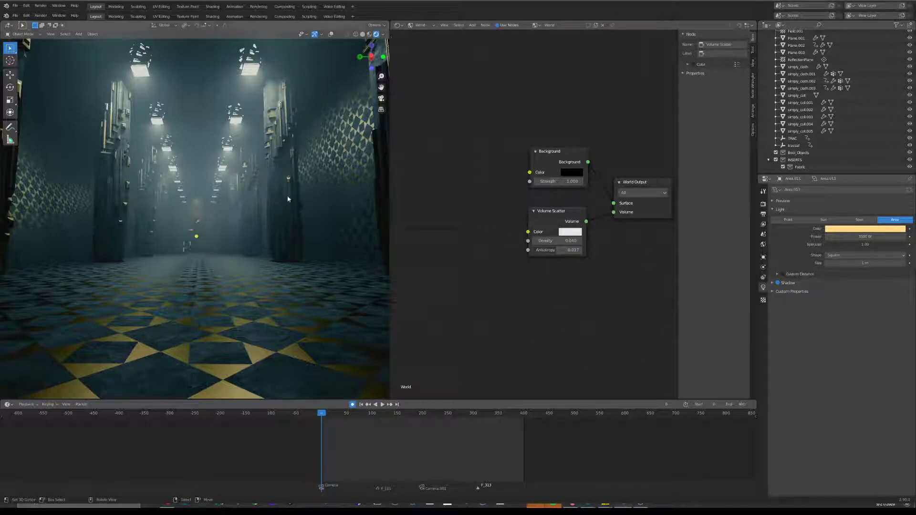
scroll(562, 234, "up", 3)
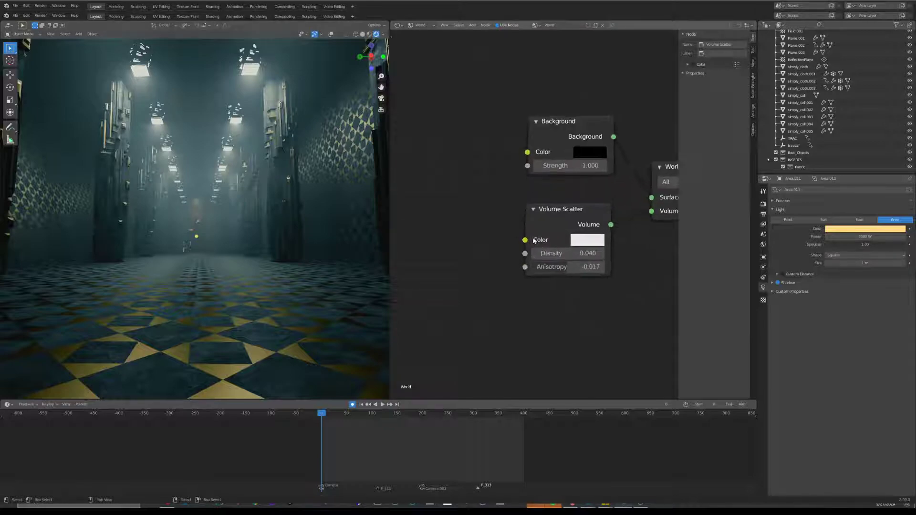
Add a Noise Texture node to the World nodes and connect its Fac output to the World Output's Volume input
scroll(563, 234, "down", 3)
key("shift+a")
left_click(506, 237)
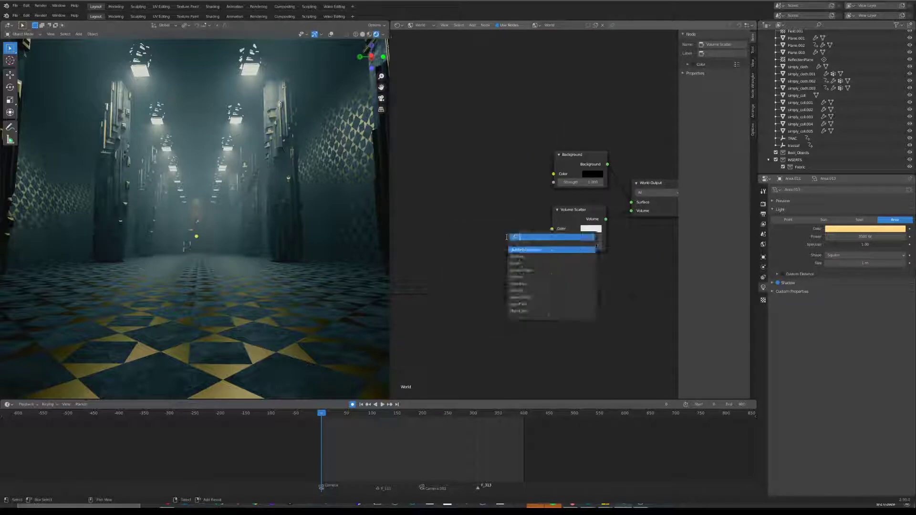
type("noise")
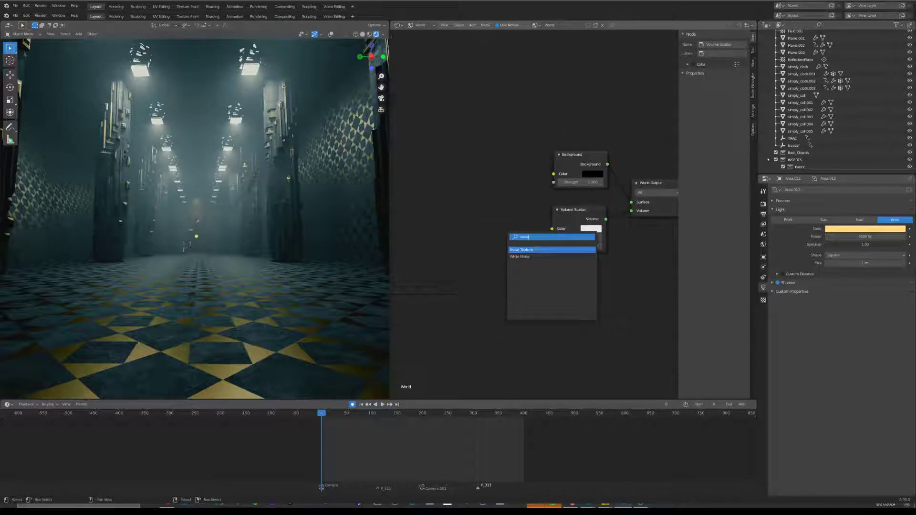
key("Return")
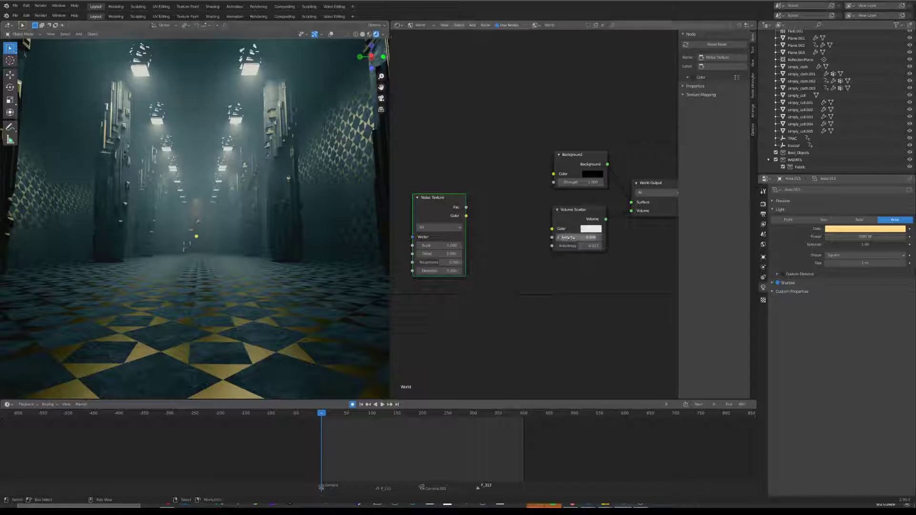
left_click_drag(582, 238, 590, 239)
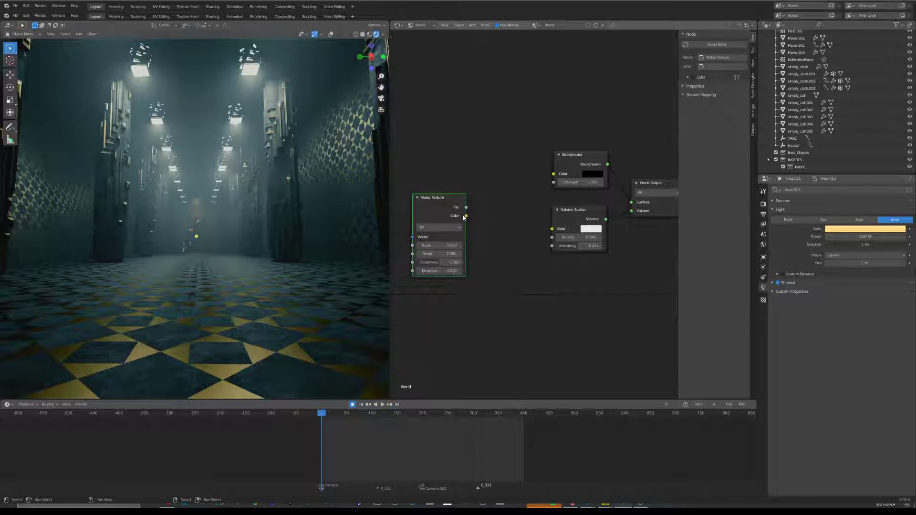
scroll(442, 220, "down", 2)
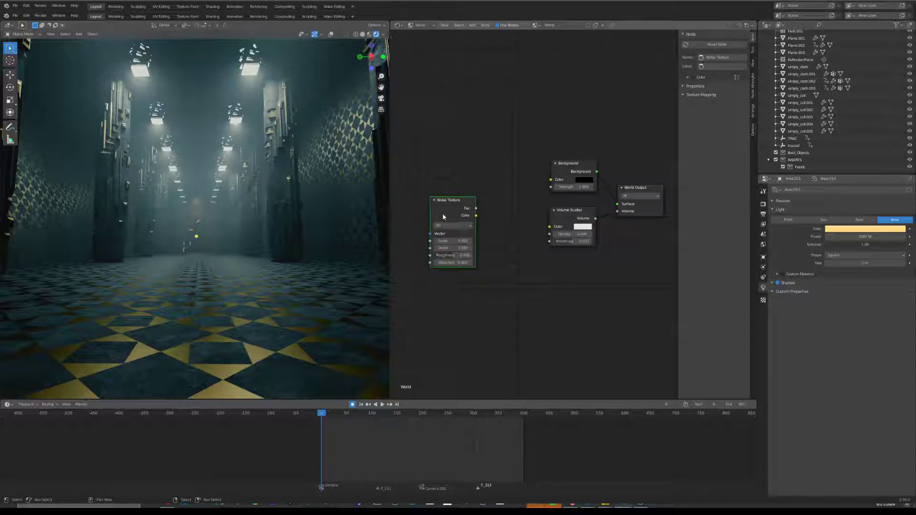
left_click_drag(477, 209, 619, 212)
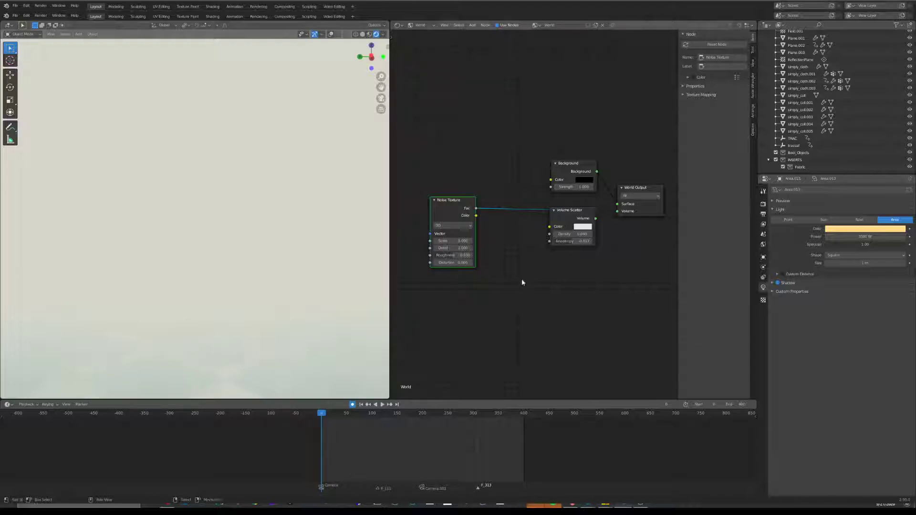
Insert a ColorRamp between the Noise Texture and World Output, and spread the Volume Scatter and Background nodes clear of it
key("shift+a")
type("col")
left_click(547, 299)
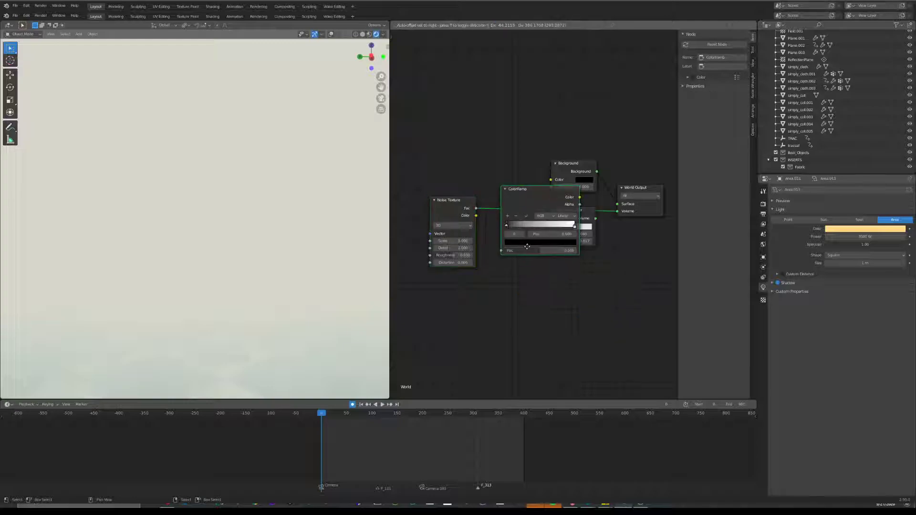
left_click(516, 198)
left_click_drag(586, 213, 644, 287)
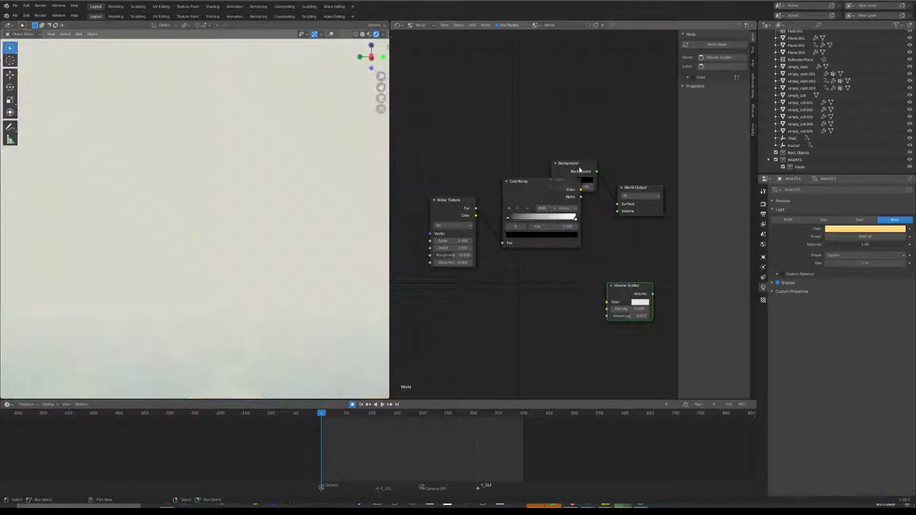
left_click_drag(571, 163, 544, 117)
Shift the ColorRamp's black stop just past the middle, and disconnect the ramp from the World Output's Volume input
left_click_drag(508, 222, 545, 222)
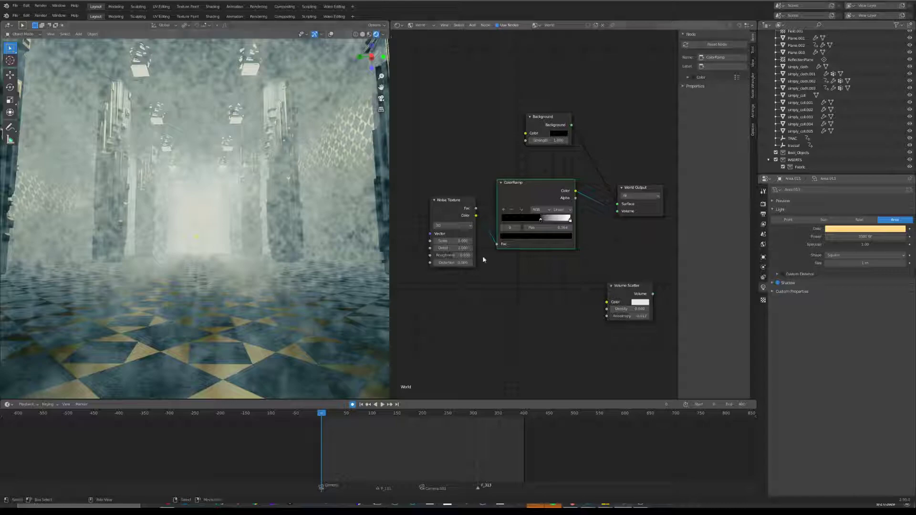
key("shift+a")
mouse_move(239, 311)
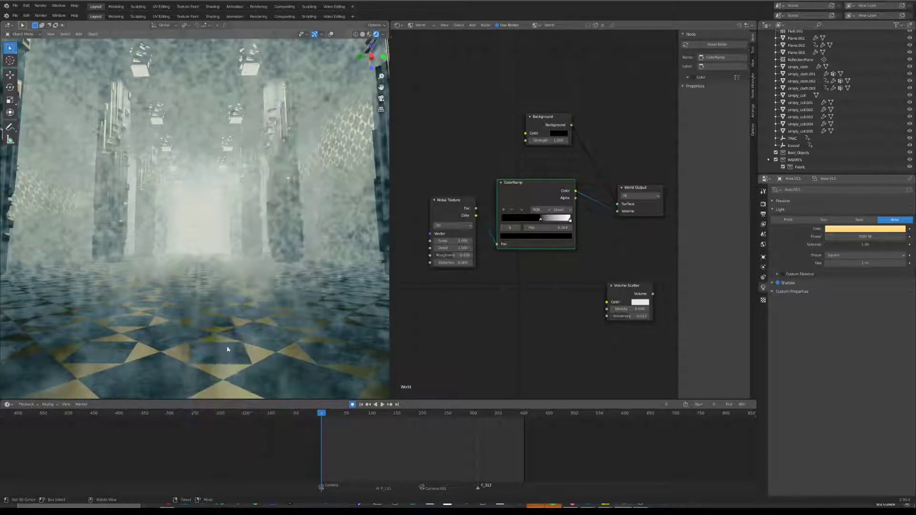
left_click_drag(620, 214, 599, 220)
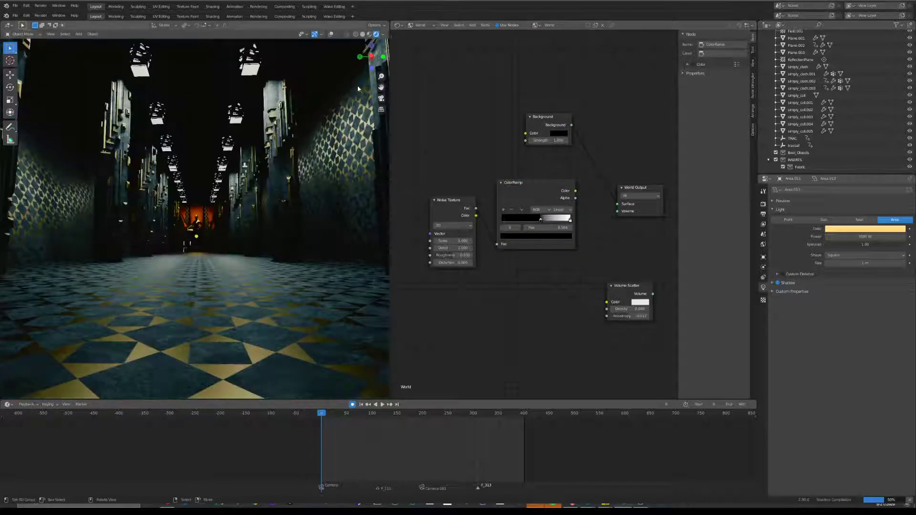
Show the viewport overlays and add a mesh plane in the middle of the hall floor
key("shift+a")
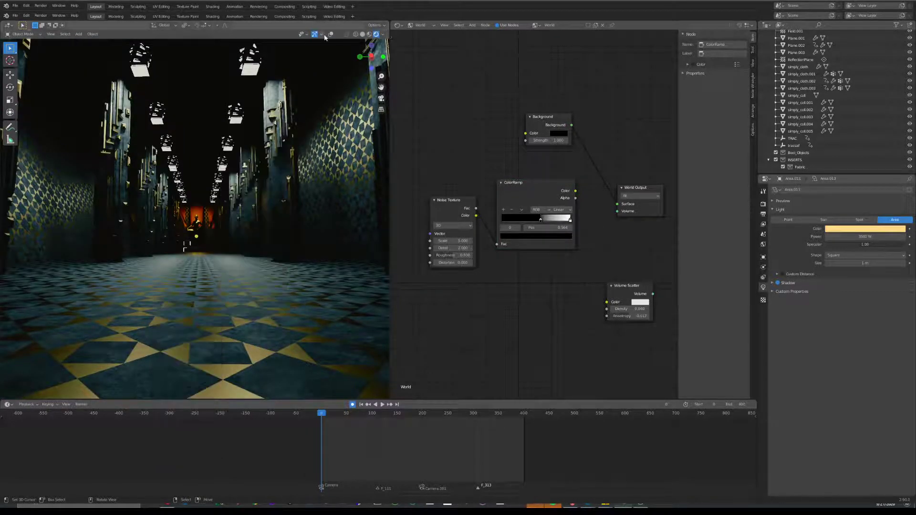
left_click(331, 34)
key("shift+a")
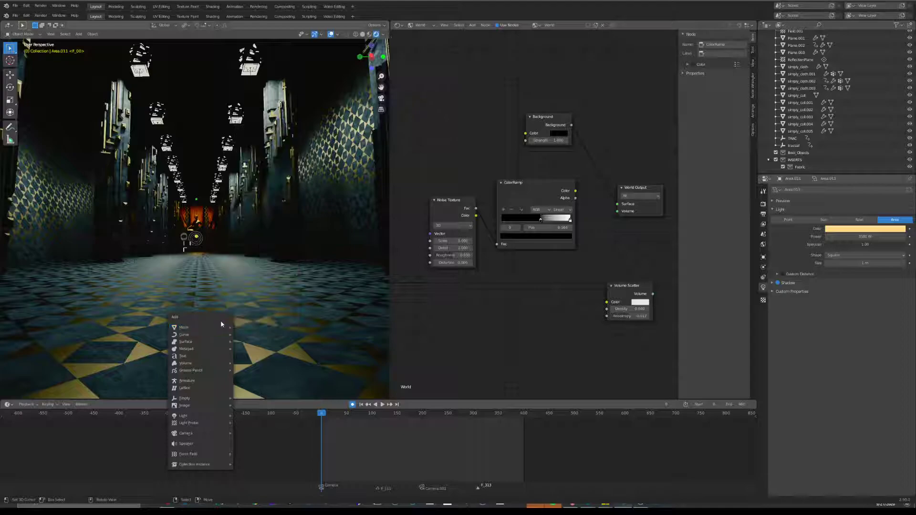
mouse_move(223, 329)
left_click(247, 130)
Stand the plane upright facing the view by rotating it 90° about X and 90° about Z
key("r")
key("x")
key("9")
key("0")
key("Return")
key("r")
key("z")
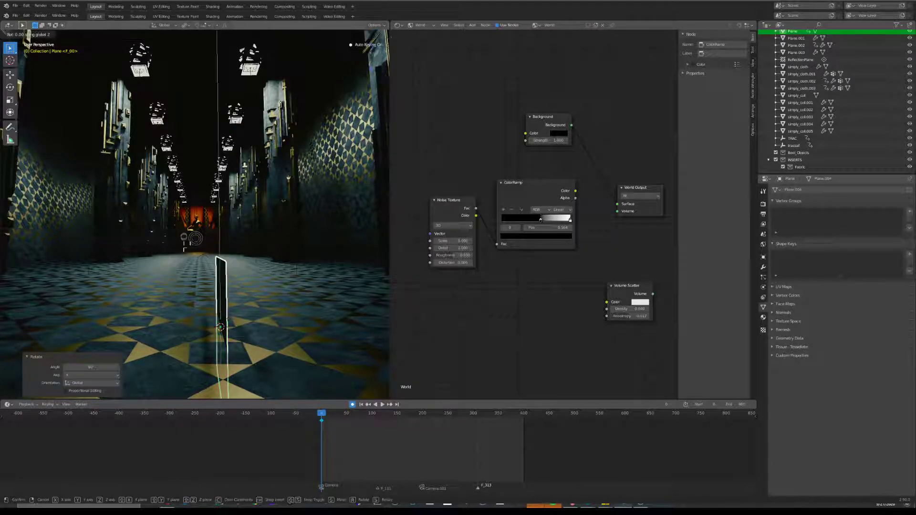
key("9")
key("0")
key("Return")
Raise the plane about 1.4 m along Z and show the viewport in Material Preview shading
key("g")
key("z")
left_click(306, 144)
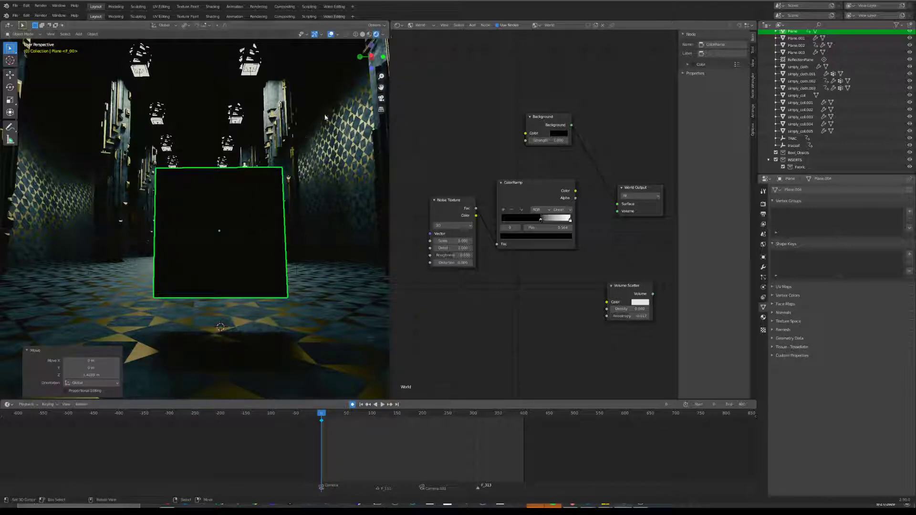
left_click(368, 34)
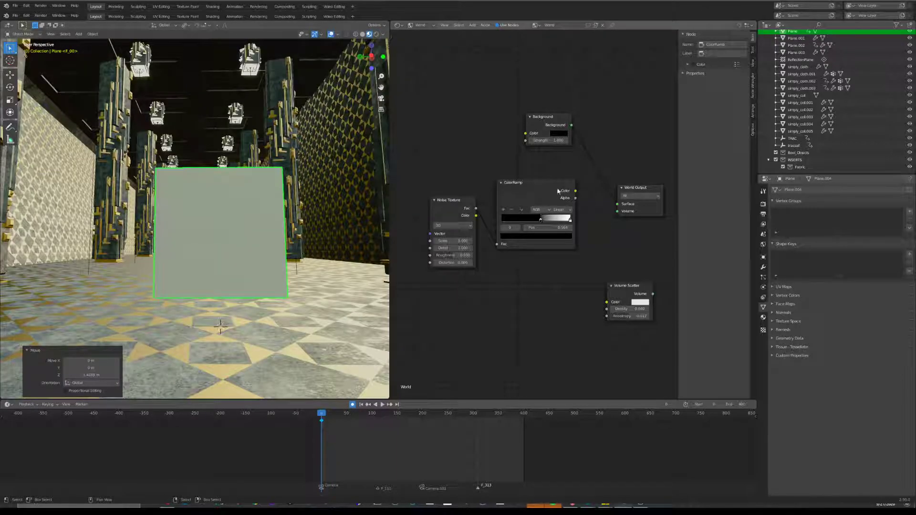
Copy the World's Noise Texture and ColorRamp nodes and paste them into a new material on the plane
left_click(535, 26)
left_click(443, 233)
left_click(521, 201, "shift")
key("ctrl+c")
left_click(422, 25)
left_click(435, 40)
left_click(589, 24)
key("ctrl+v")
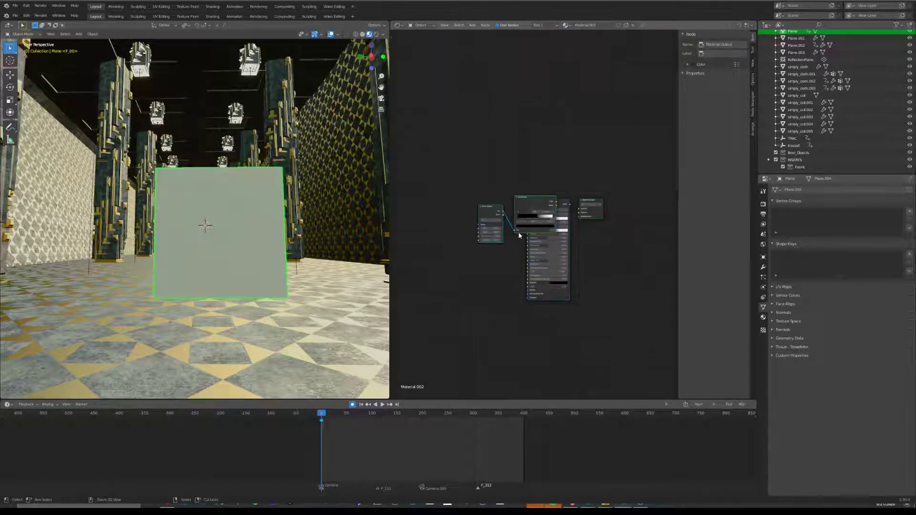
Delete the plane material's Principled BSDF and connect the pasted ColorRamp to the Material Output's Surface input
key("ctrl+t")
key("ctrl+z")
key("g")
left_click(554, 201)
left_click(555, 202)
key("x")
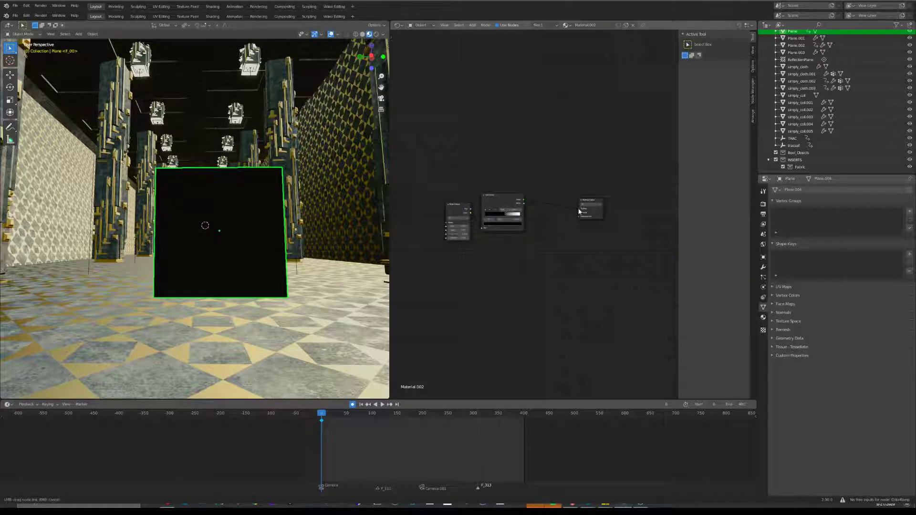
left_click_drag(580, 211, 579, 210)
Move the black stop of the plane material's ColorRamp back to position 0
scroll(273, 236, "down", 8)
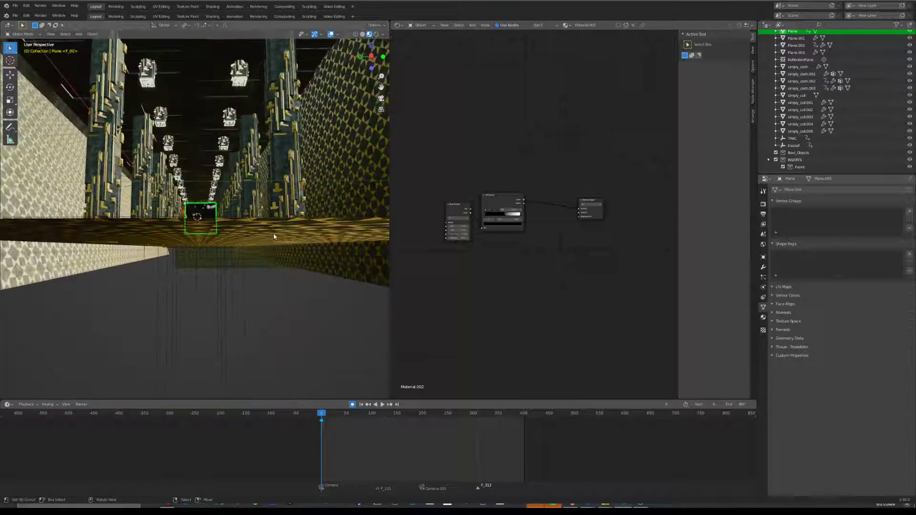
scroll(271, 237, "up", 8)
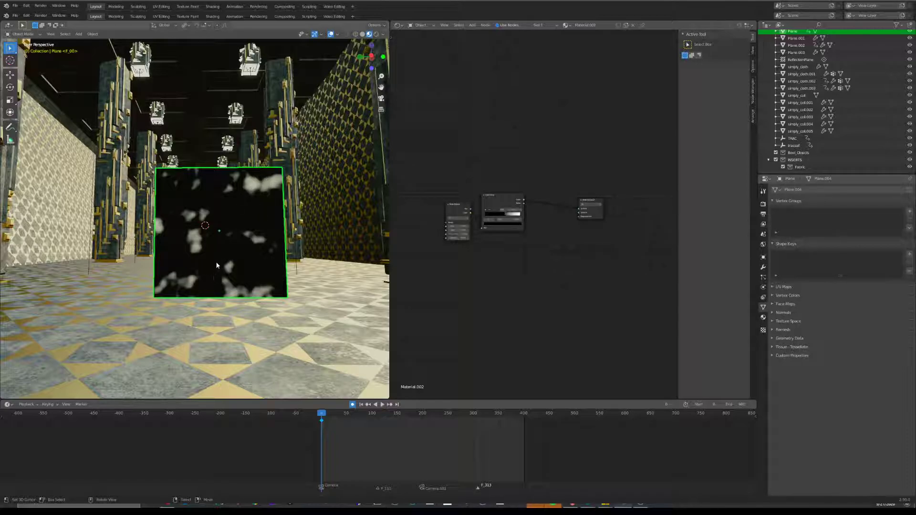
scroll(482, 231, "up", 1)
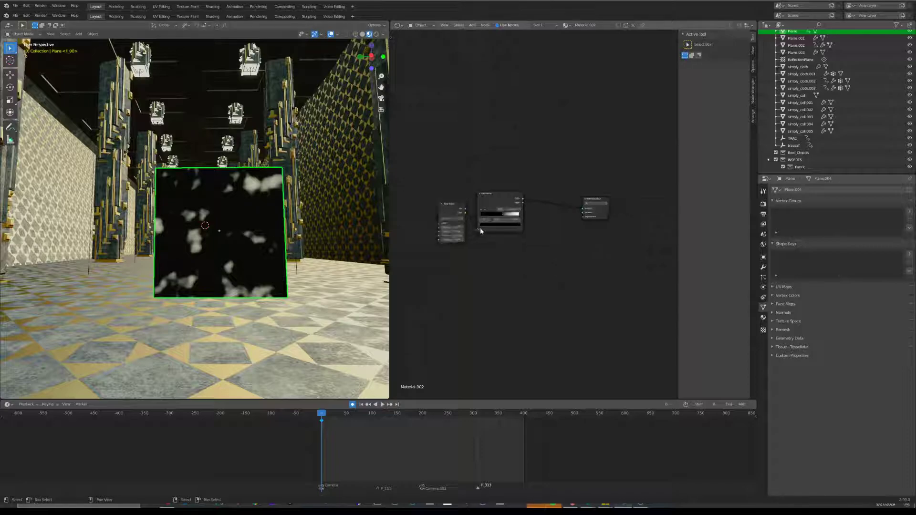
scroll(482, 230, "up", 5)
left_click_drag(482, 217, 439, 217)
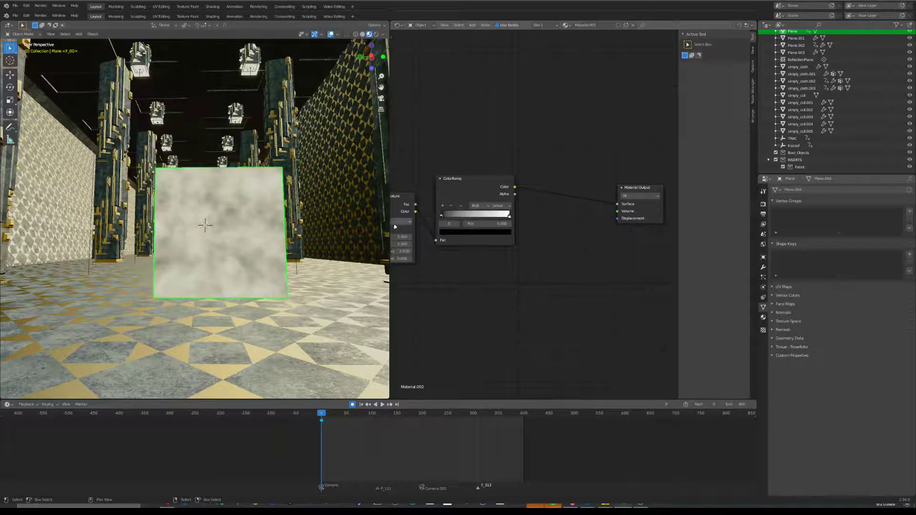
scroll(222, 226, "down", 7)
scroll(221, 226, "up", 7)
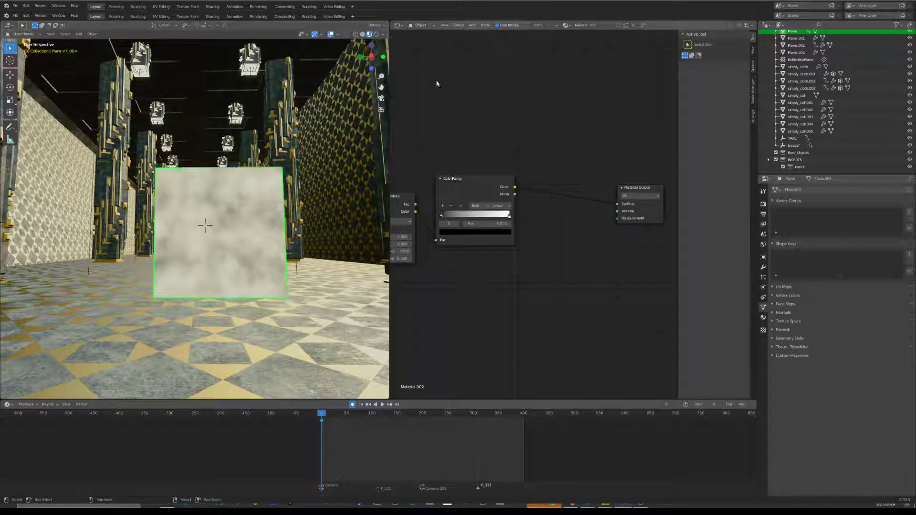
In the World nodes with rendered shading, set the ColorRamp's black stop to 0 and connect its Color output to Volume
left_click(421, 25)
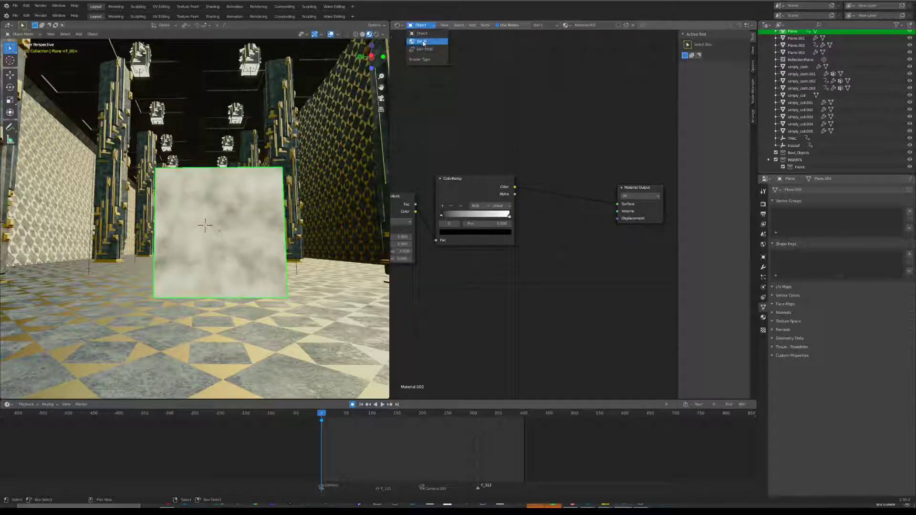
left_click(422, 40)
left_click(376, 34)
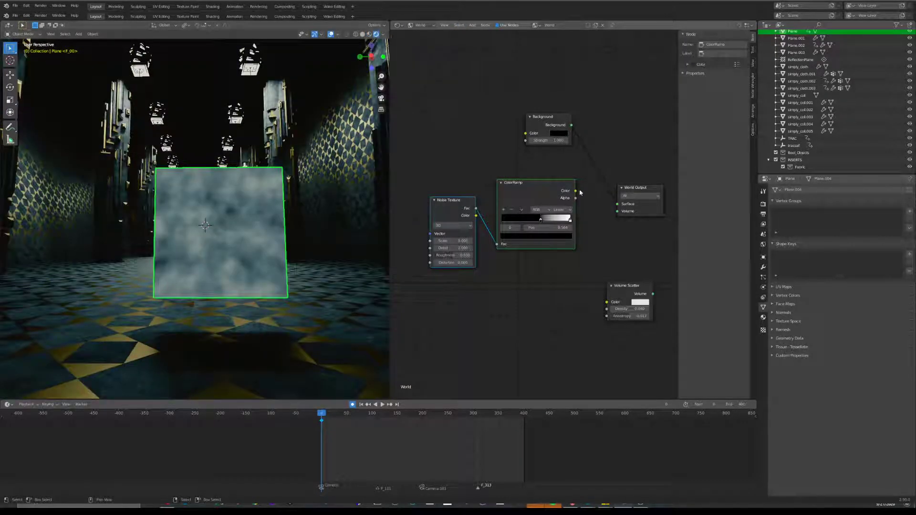
left_click_drag(541, 220, 500, 220)
left_click_drag(575, 191, 617, 210)
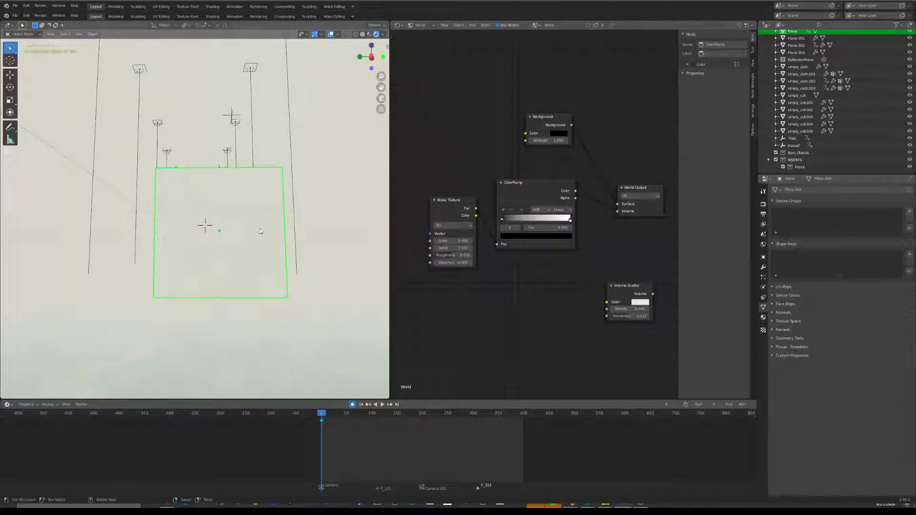
Split the node editor in two and show the plane's material nodes beside the World nodes, with Material Preview shading in the viewport
left_click(369, 34)
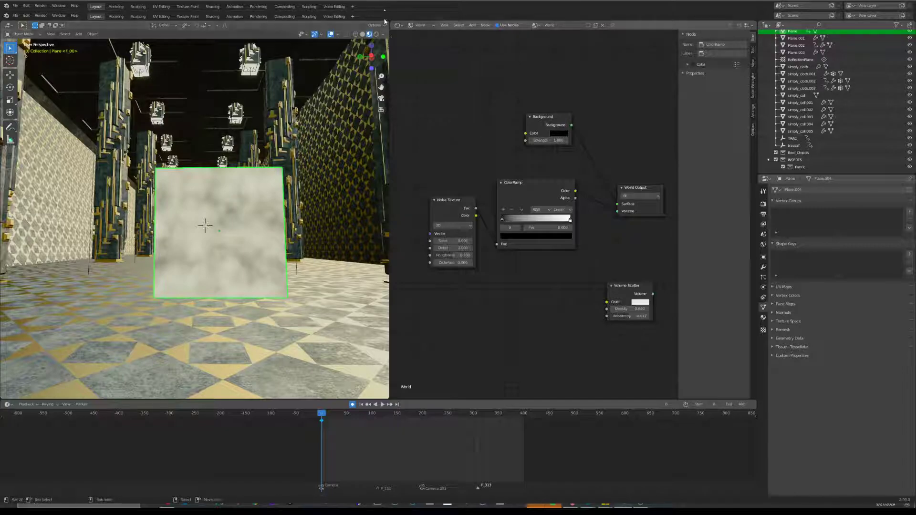
left_click(423, 26)
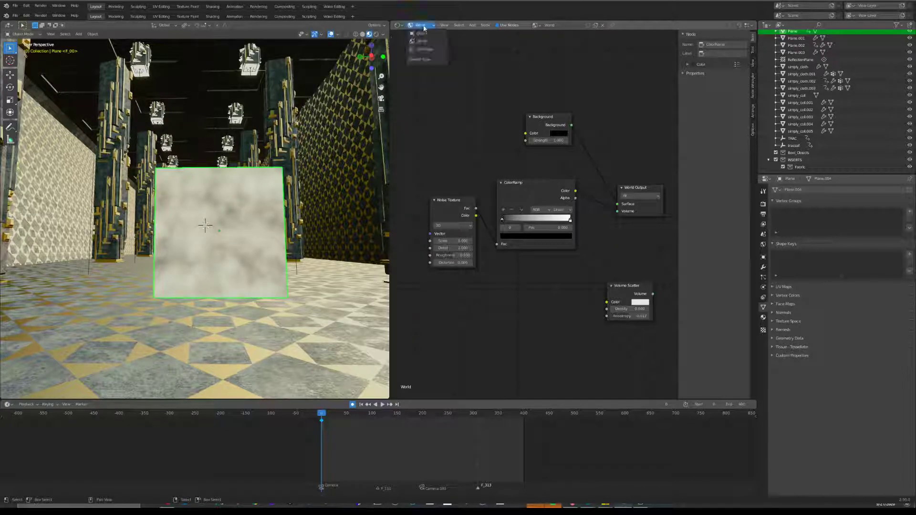
left_click_drag(755, 24, 629, 27)
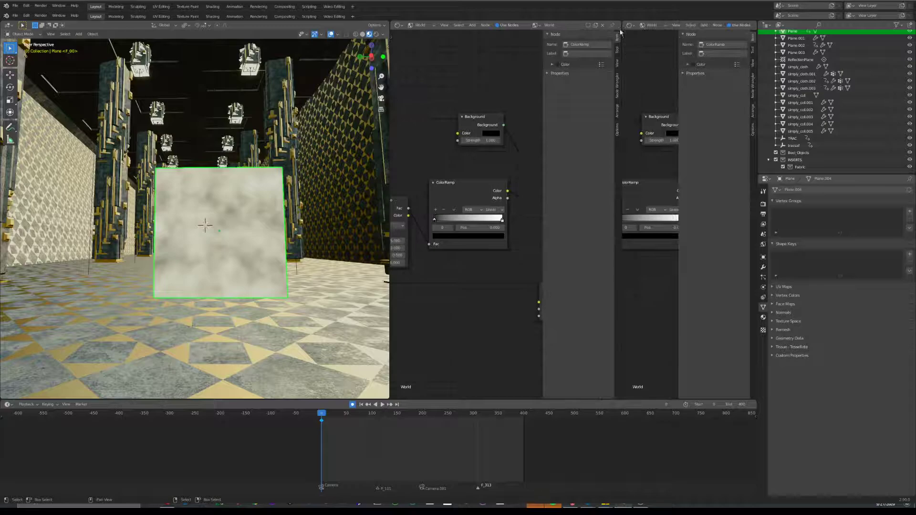
key("n")
left_click(630, 25)
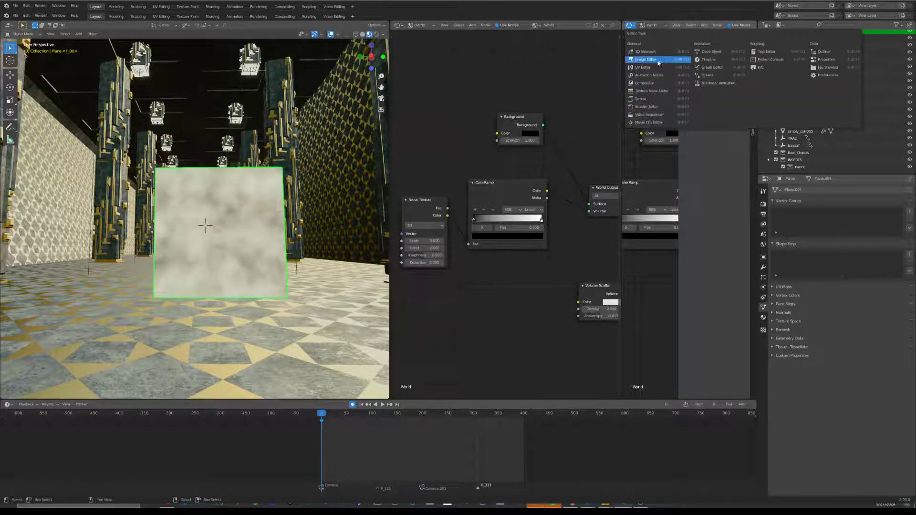
left_click(647, 107)
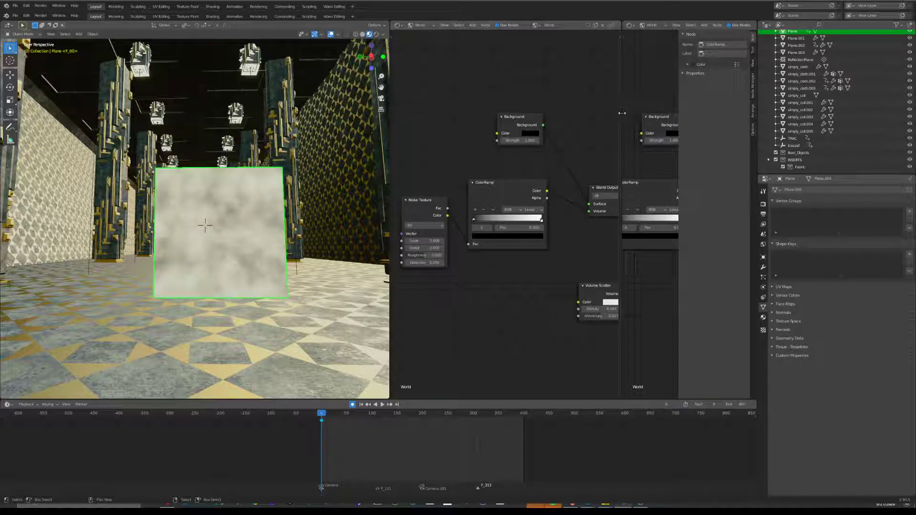
left_click_drag(620, 114, 567, 112)
left_click(603, 26)
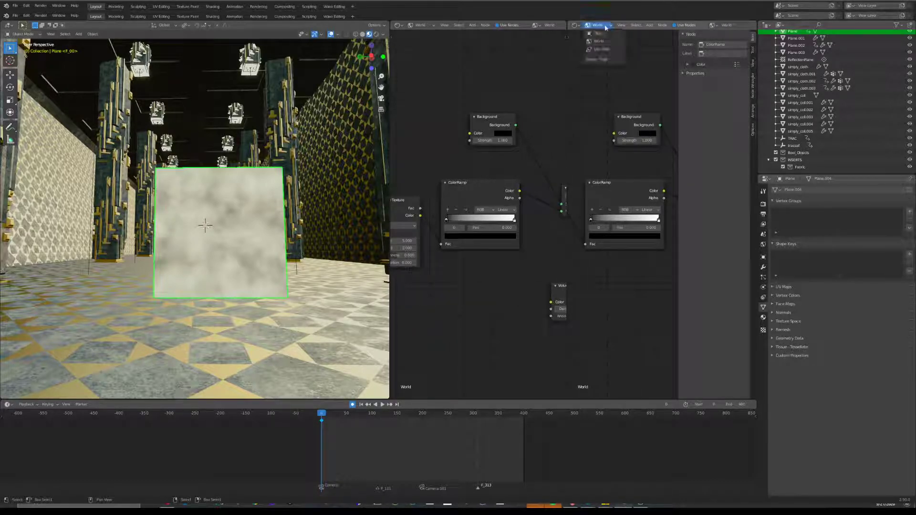
left_click(602, 31)
Raise the black stop of the plane's ColorRamp past the middle, and set the World ColorRamp's black stop to about 0.518 under rendered shading
left_click_drag(608, 197, 642, 199)
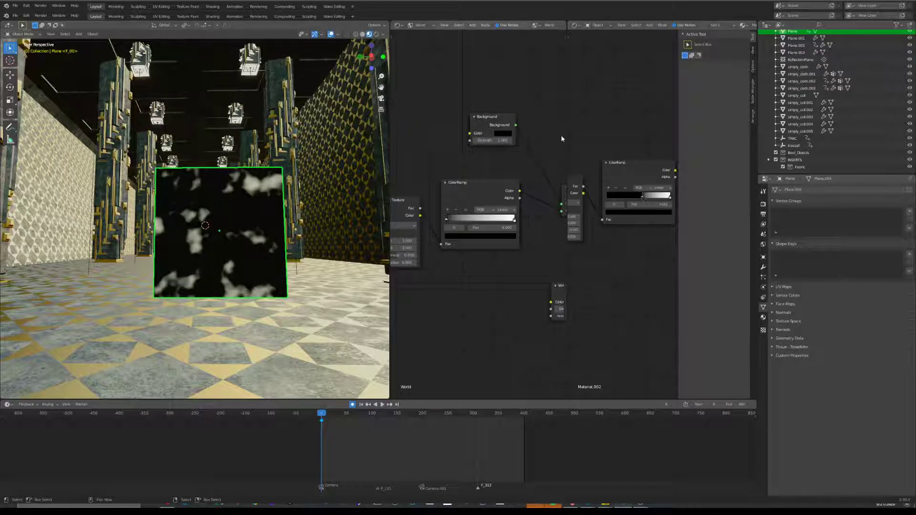
left_click_drag(567, 133, 619, 133)
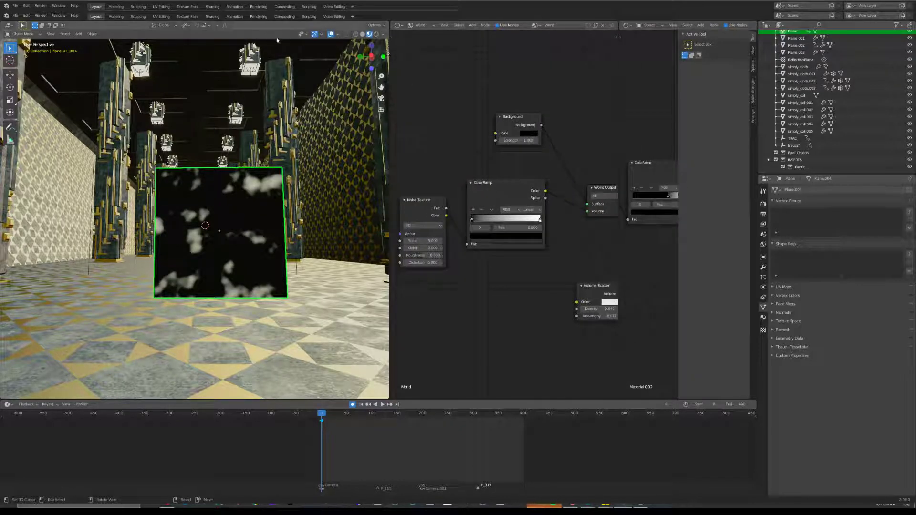
left_click(376, 34)
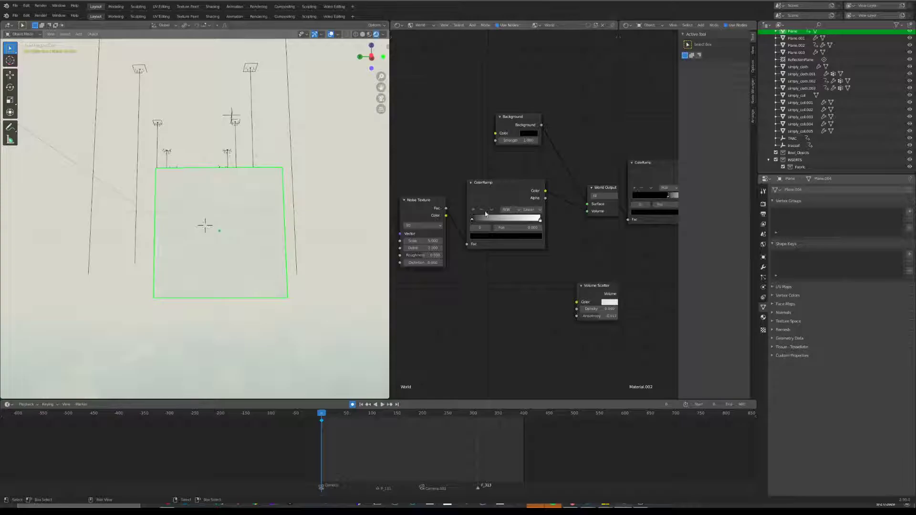
left_click_drag(475, 218, 508, 220)
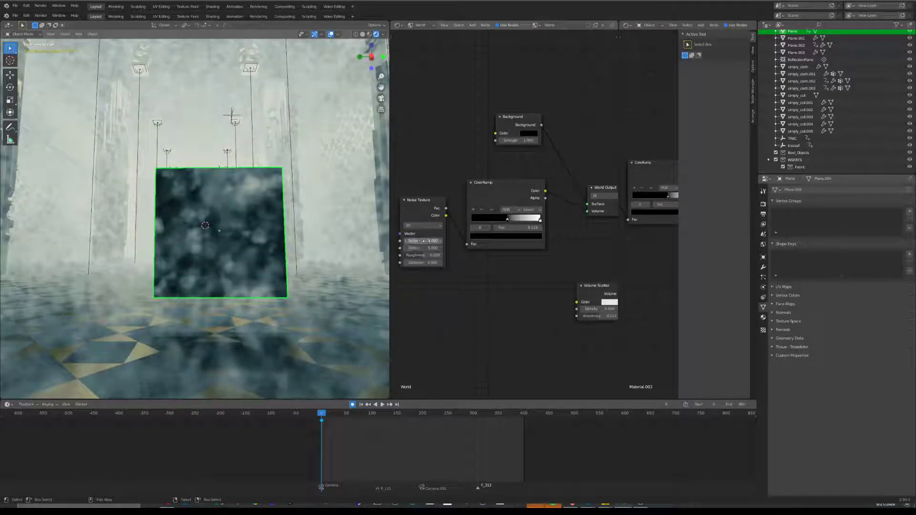
Widen the plane's node area, undo a trial noise Scale increase, and view the scene in Material Preview with overlays hidden
left_click_drag(619, 229, 560, 218)
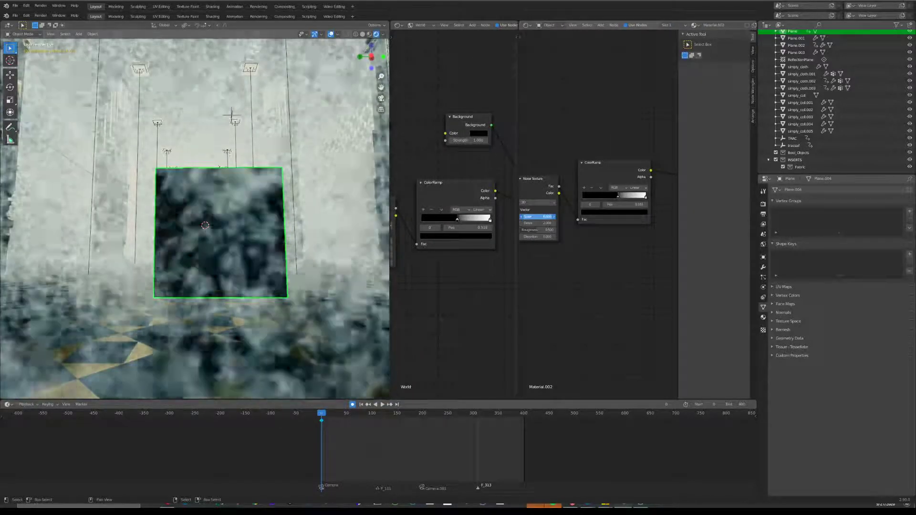
key("ctrl+z")
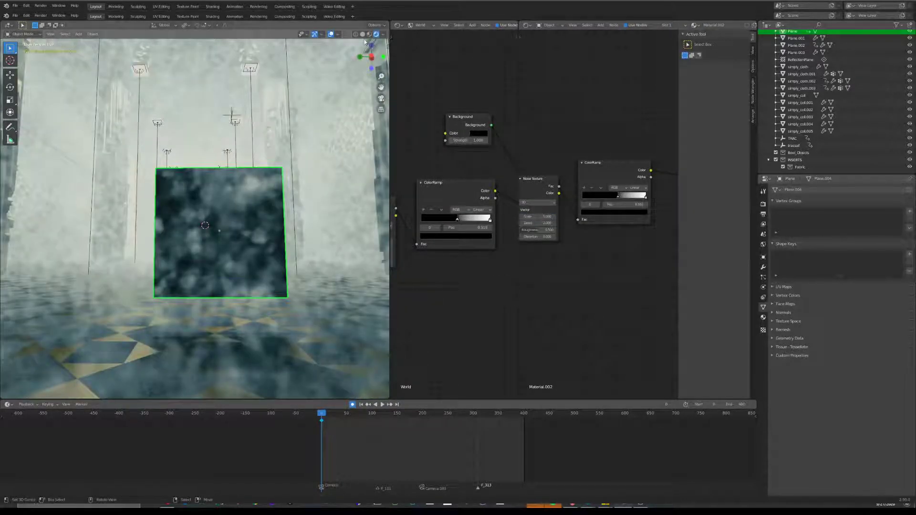
left_click(331, 35)
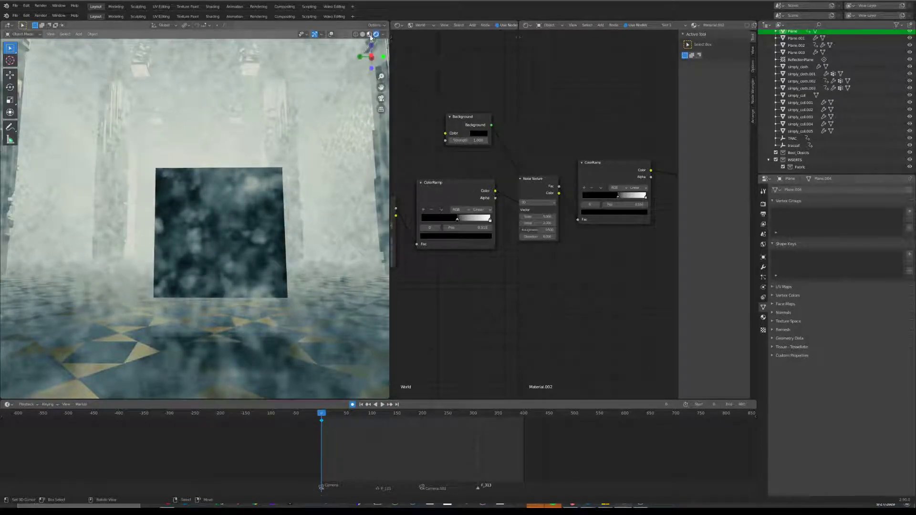
left_click(370, 35)
Test different Scale, Detail and Distortion values on the plane material's Noise Texture to compare the resulting patterns
middle_click_drag(536, 219, 591, 214)
mouse_move(590, 215)
left_mouse_down()
mouse_move(602, 214)
mouse_move(575, 214)
mouse_move(602, 214)
left_mouse_up()
middle_click_drag(602, 214, 584, 212)
mouse_move(575, 218)
left_mouse_down()
mouse_move(589, 217)
mouse_move(567, 217)
mouse_move(587, 218)
left_mouse_up()
scroll(195, 193, "up", 5)
scroll(195, 193, "down", 5)
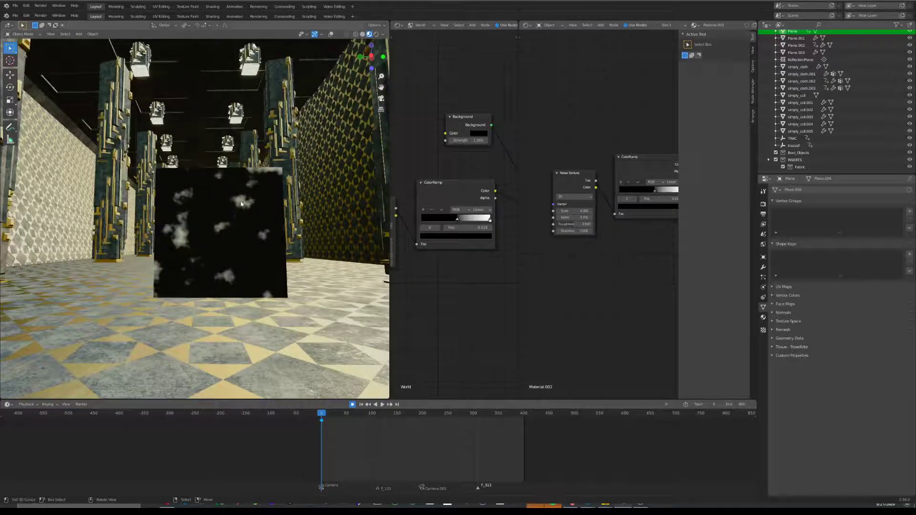
mouse_move(574, 217)
left_mouse_down()
mouse_move(543, 218)
mouse_move(585, 218)
mouse_move(577, 230)
mouse_move(596, 229)
mouse_move(544, 217)
mouse_move(594, 231)
mouse_move(570, 231)
mouse_move(583, 231)
left_mouse_up()
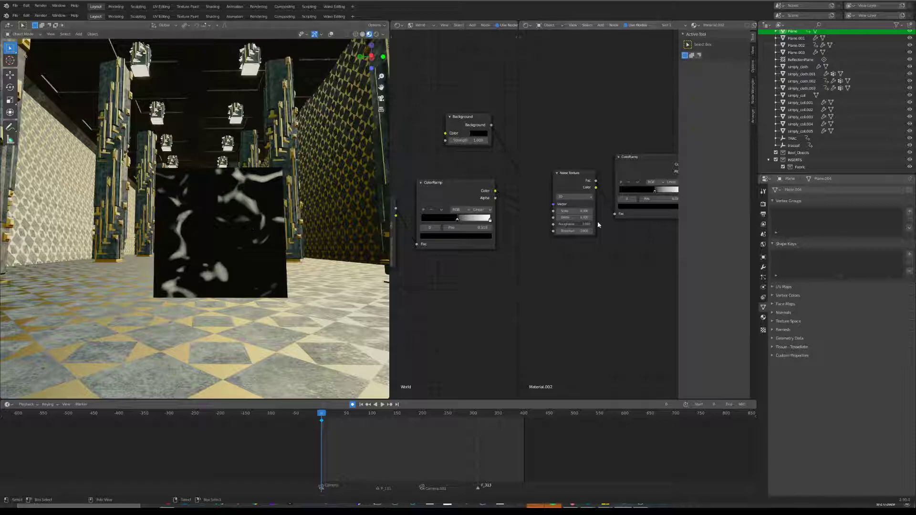
mouse_move(575, 210)
left_mouse_down()
mouse_move(596, 217)
mouse_move(575, 217)
left_mouse_up()
Switch the plane's Noise Texture to 4D and vary its W and Scale values to evolve the pattern
left_click(574, 197)
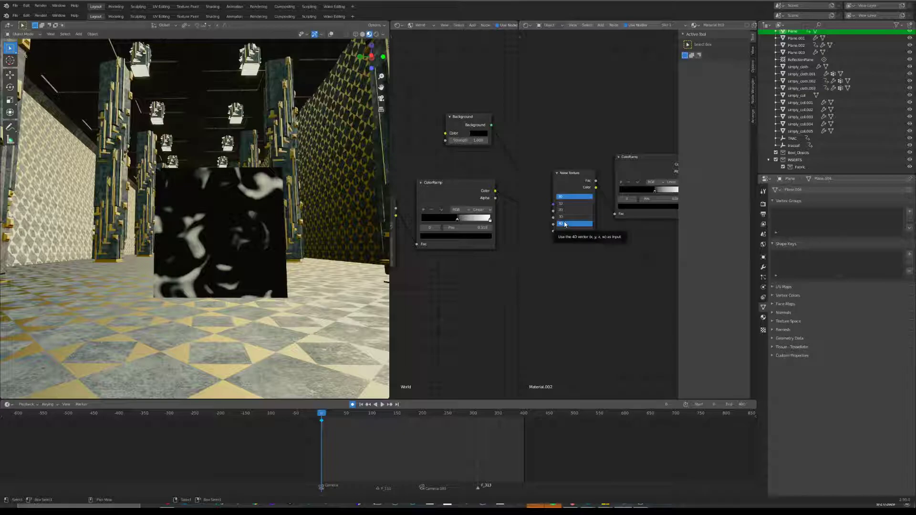
left_click(564, 224)
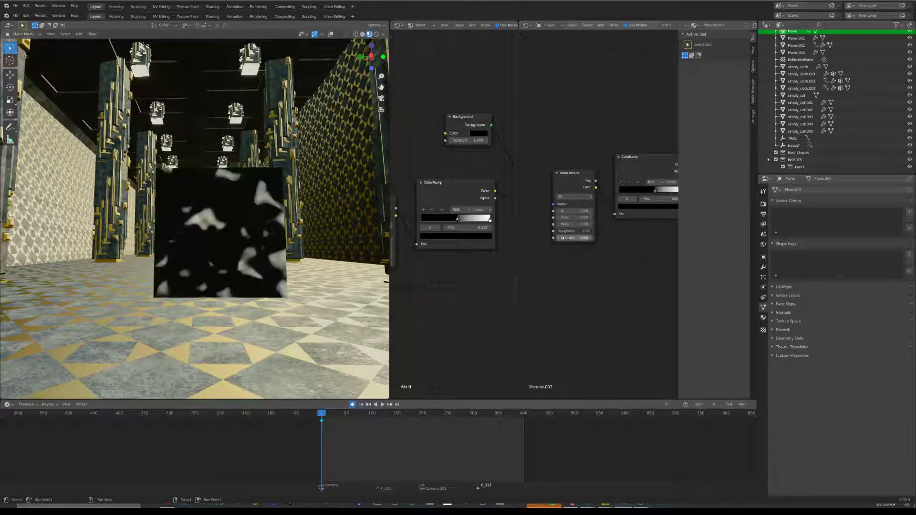
left_click_drag(572, 210, 568, 210)
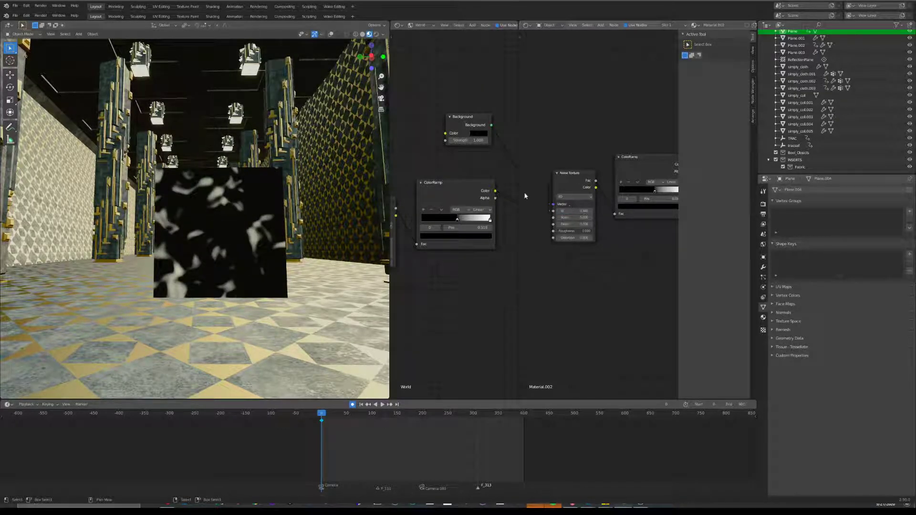
left_click_drag(578, 217, 583, 217)
Test hard and soft transitions on the plane's ColorRamp by shifting its stops, leaving them close together near the middle
middle_click_drag(654, 230, 592, 233)
mouse_move(586, 191)
left_mouse_down()
mouse_move(571, 193)
mouse_move(594, 193)
mouse_move(569, 194)
mouse_move(584, 195)
left_mouse_up()
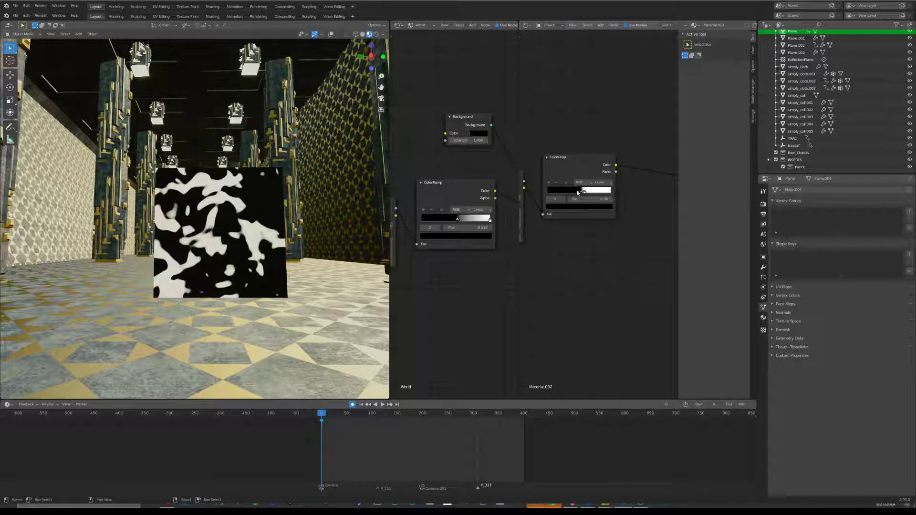
left_click_drag(584, 194, 610, 191)
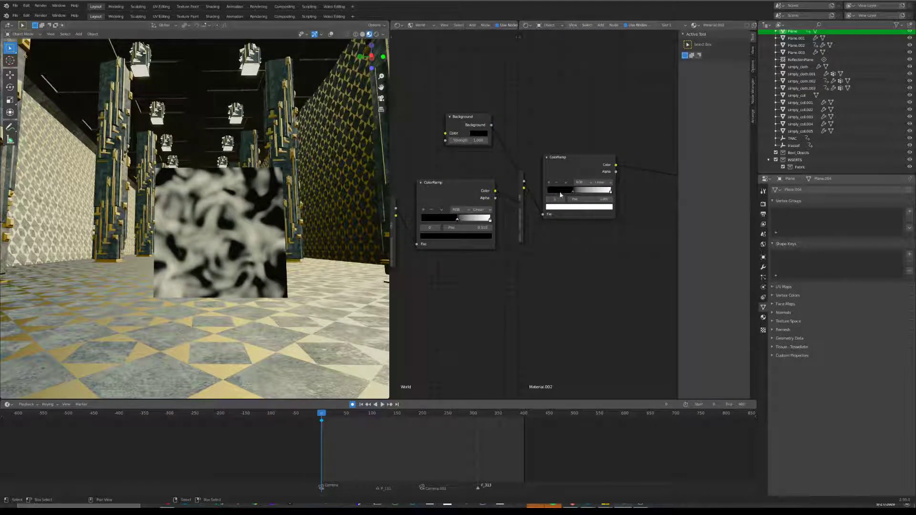
left_click_drag(610, 195, 579, 192)
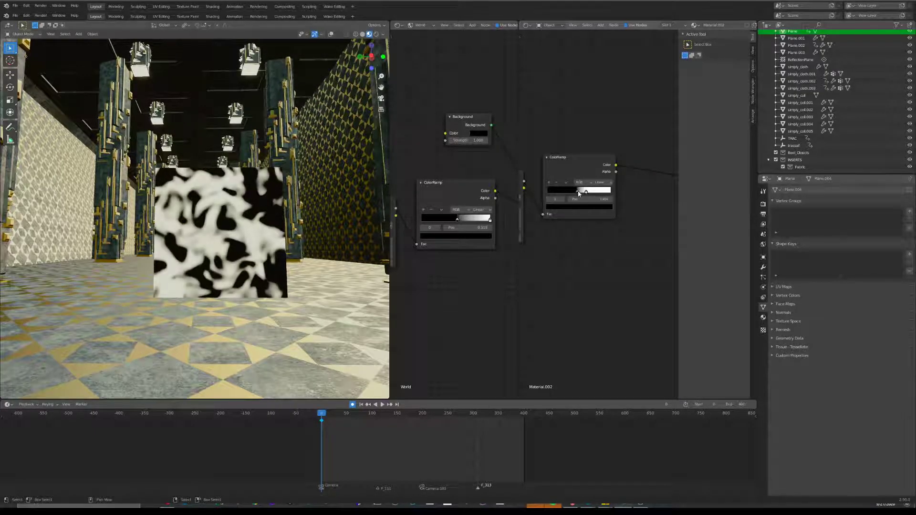
Show the overlays again, delete the test plane, and join the two node areas into a single World node editor
left_click(260, 178)
right_click(259, 175)
left_click(331, 34)
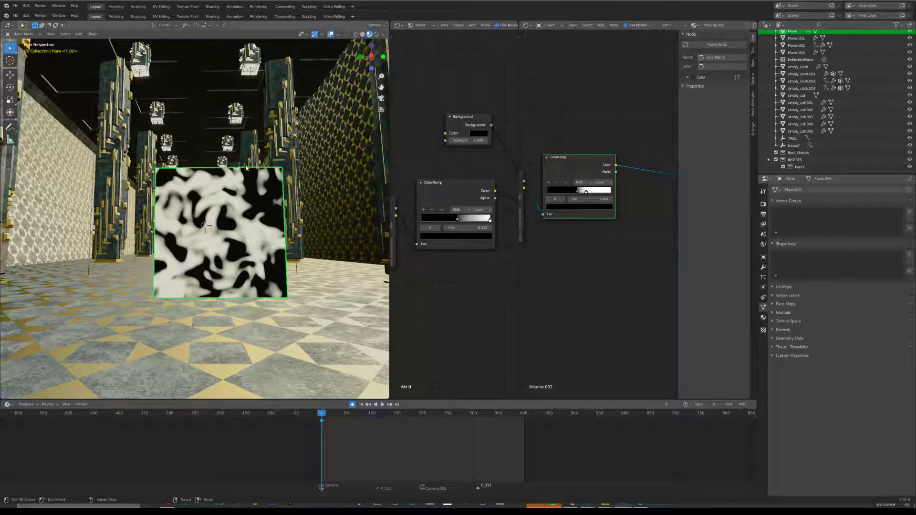
key("Delete")
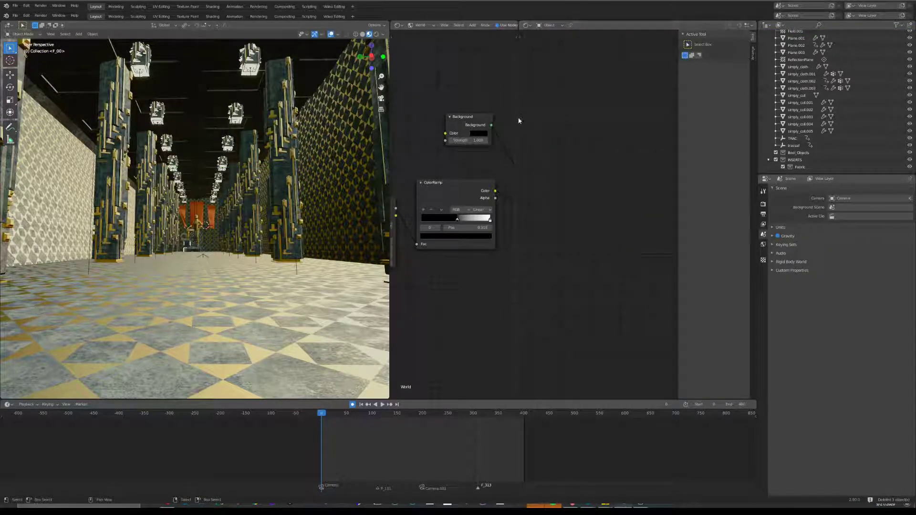
right_click(519, 119)
left_click(520, 119)
left_click(600, 125)
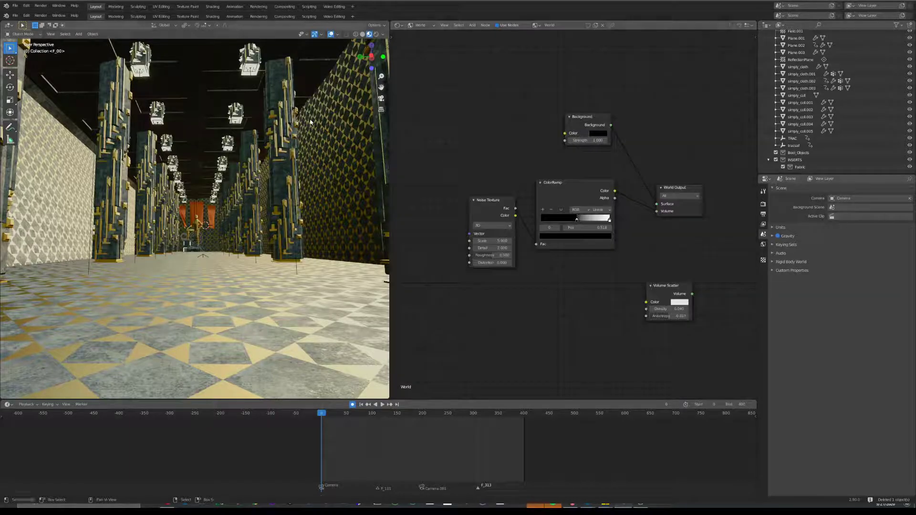
In rendered shading, switch the World's Noise Texture to 4D and set the ColorRamp's black stop to about 0.495
left_click(376, 34)
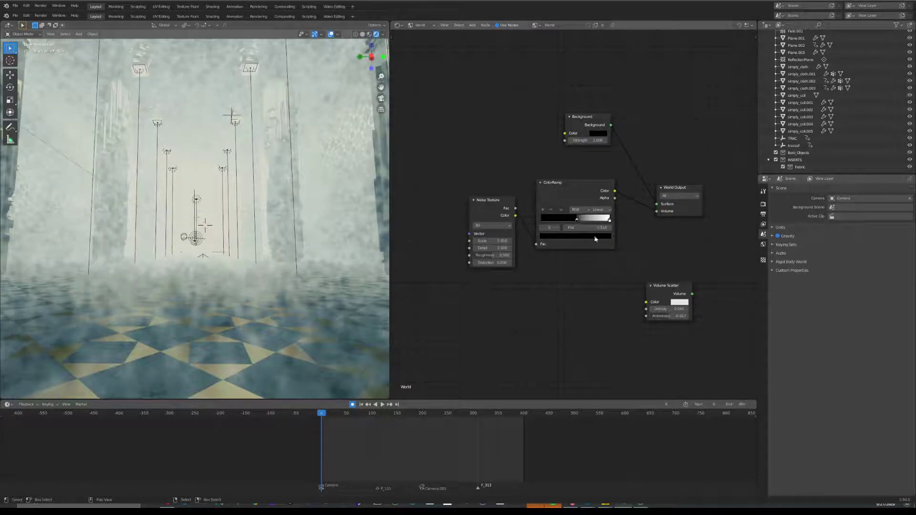
scroll(639, 253, "up", 2)
left_click(461, 229)
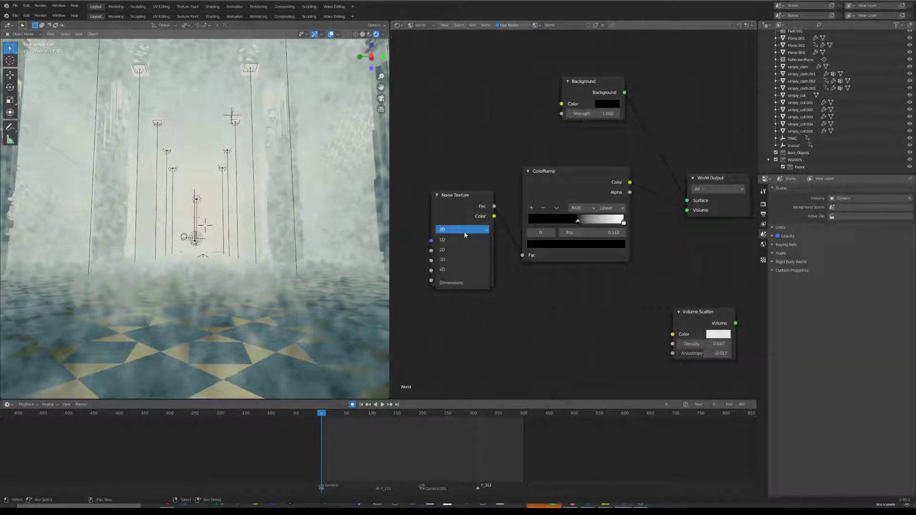
left_click(461, 269)
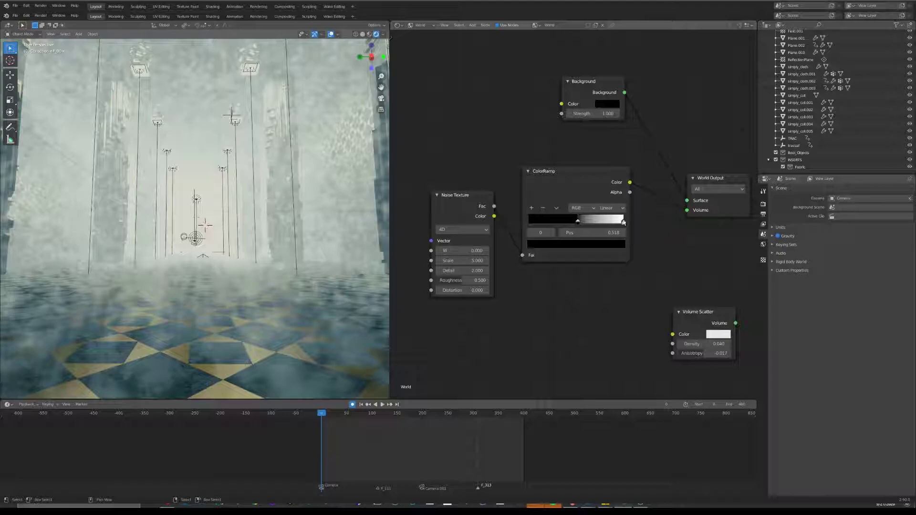
left_click_drag(580, 224, 576, 224)
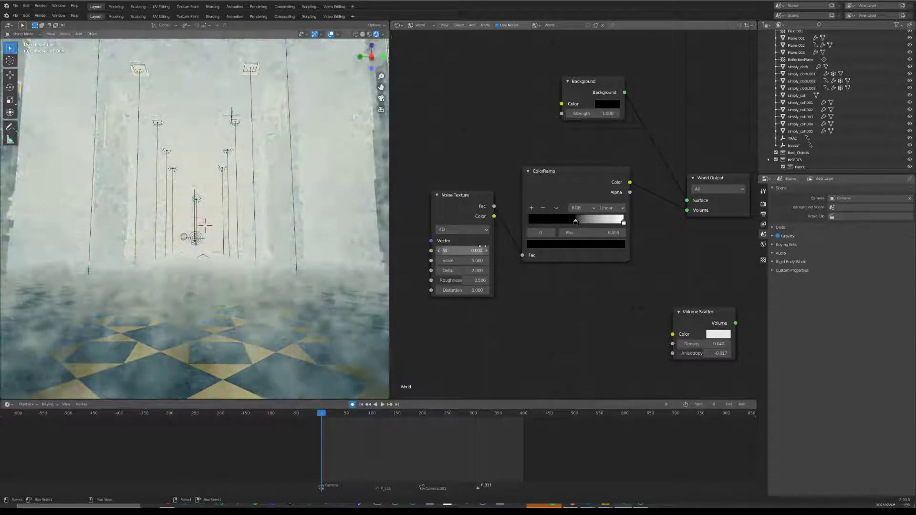
Try several Scale values on the World's Noise Texture, including 0.02, and settle on a Scale of 0.2
mouse_move(458, 261)
left_mouse_down()
mouse_move(487, 261)
mouse_move(436, 261)
mouse_move(462, 264)
left_mouse_up()
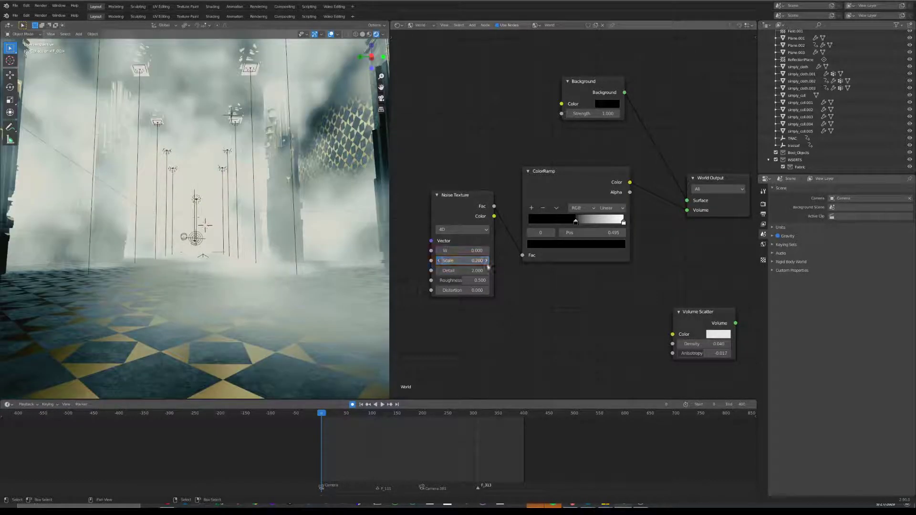
key("ctrl+z")
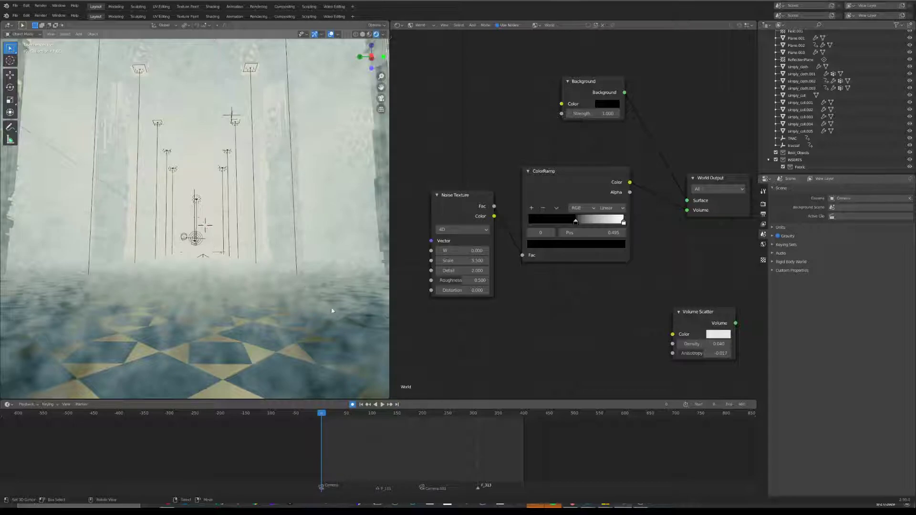
left_click(444, 260)
type("0.02")
key("Return")
left_click(470, 262)
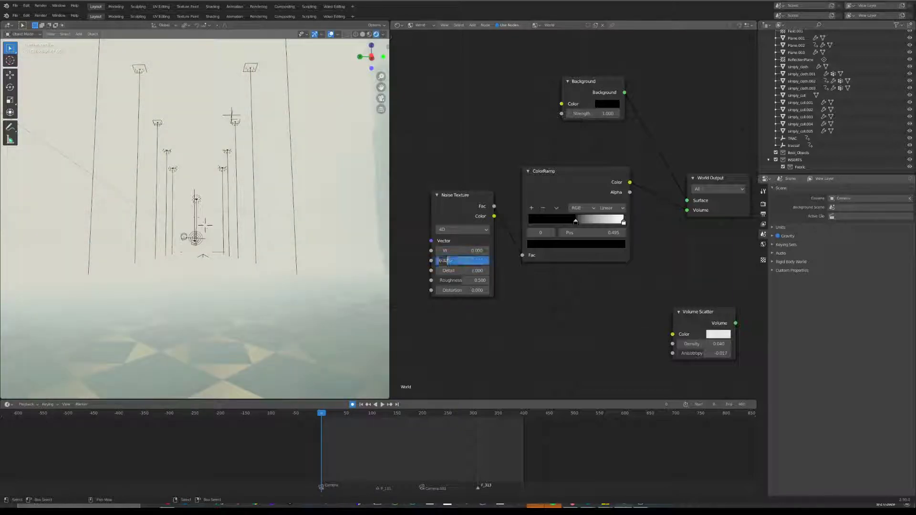
type("0.2")
key("Return")
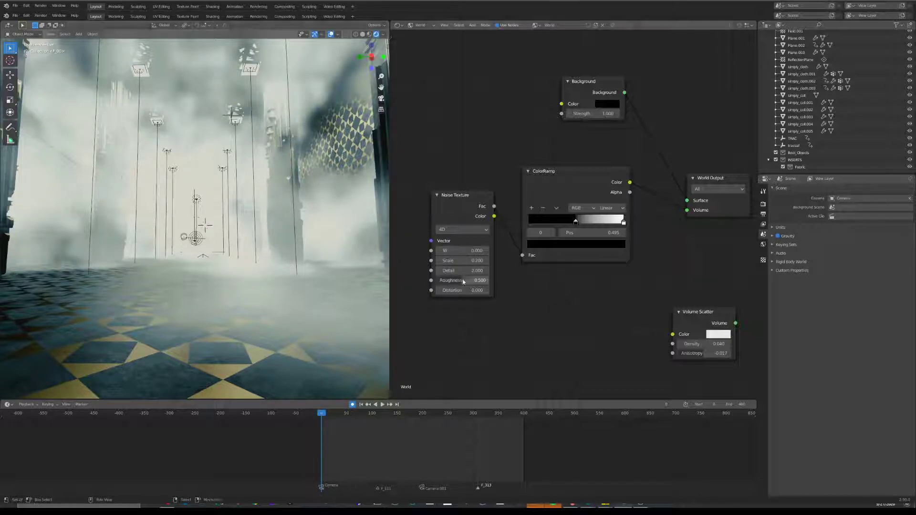
key("ctrl+c")
key("ctrl+v")
key("ctrl+z")
Narrow the World's ColorRamp gradient with the black stop at 0.545, and set the Noise Texture's Detail to 0.8 and Distortion to 1.1
mouse_move(575, 223)
left_mouse_down()
mouse_move(548, 223)
mouse_move(586, 223)
mouse_move(571, 229)
left_mouse_up()
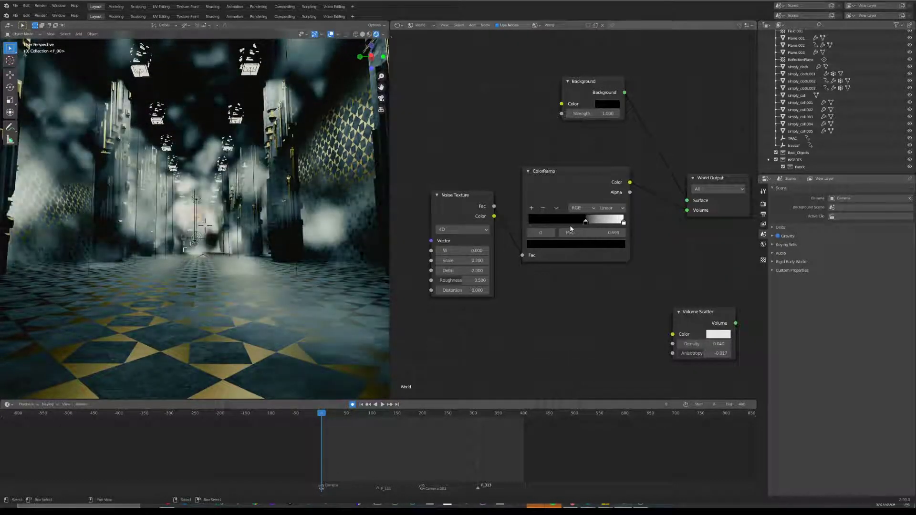
left_click_drag(624, 223, 580, 223)
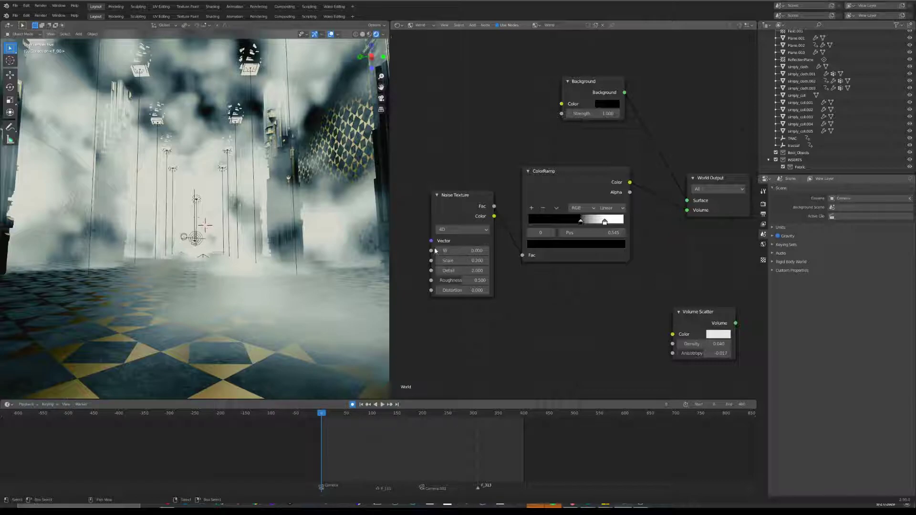
left_click_drag(458, 271, 474, 291)
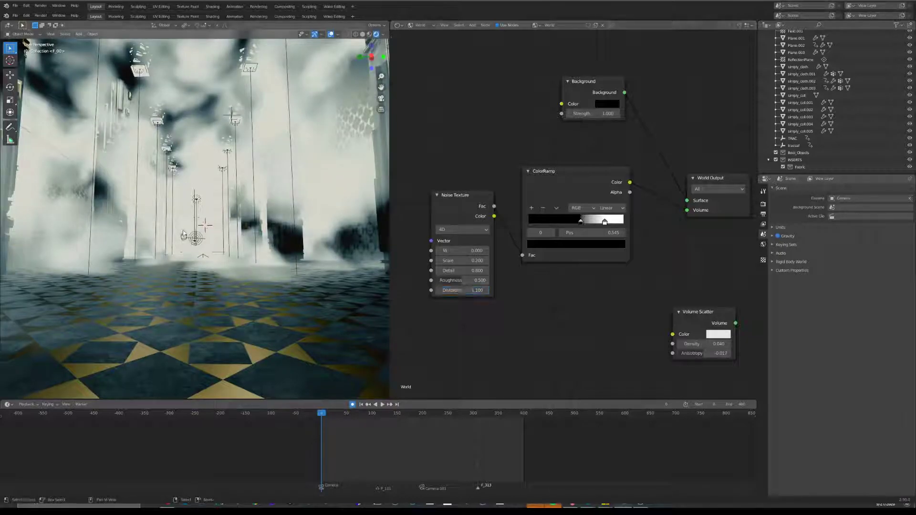
Set the ColorRamp's black stop to 0.541 and rearrange the Noise Texture, ColorRamp and Volume Scatter nodes to make room for wiring
mouse_move(581, 224)
left_mouse_down()
mouse_move(618, 225)
mouse_move(580, 226)
left_mouse_up()
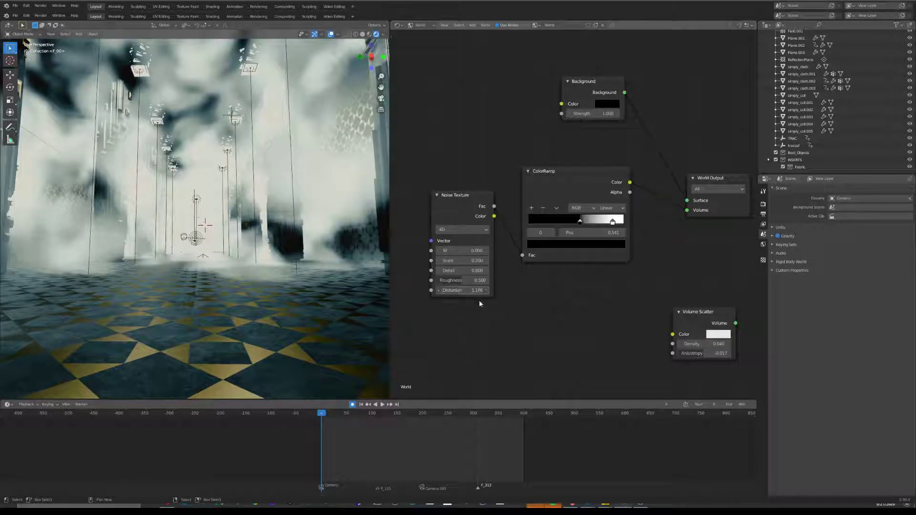
left_click_drag(461, 200, 424, 182)
left_click_drag(564, 179, 505, 175)
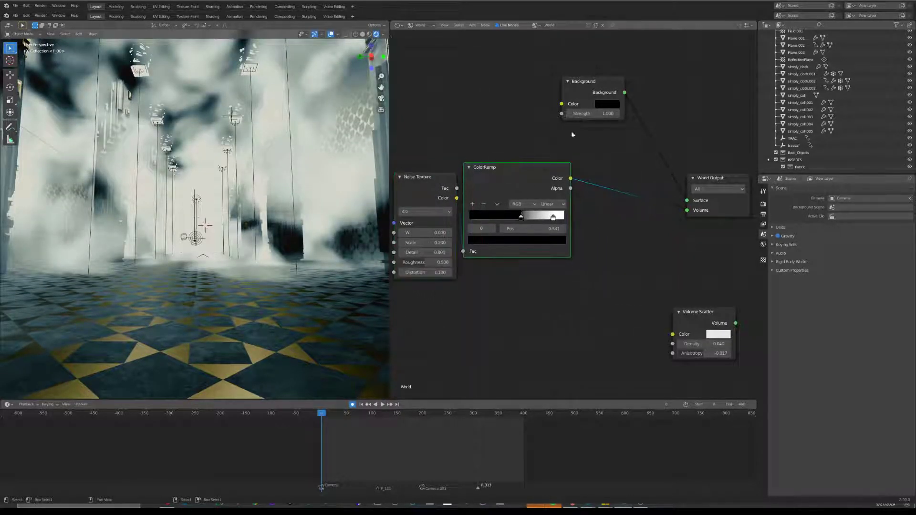
left_click_drag(696, 324, 640, 251)
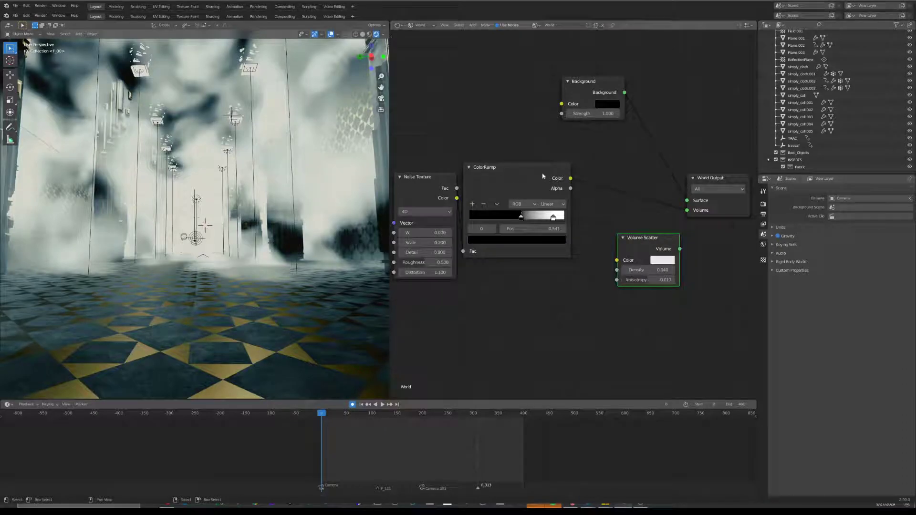
Feed the ColorRamp's Color into the Volume Scatter's Density, and connect the scatter's output to the World Output's Volume instead of the ramp
left_click_drag(570, 178, 616, 271)
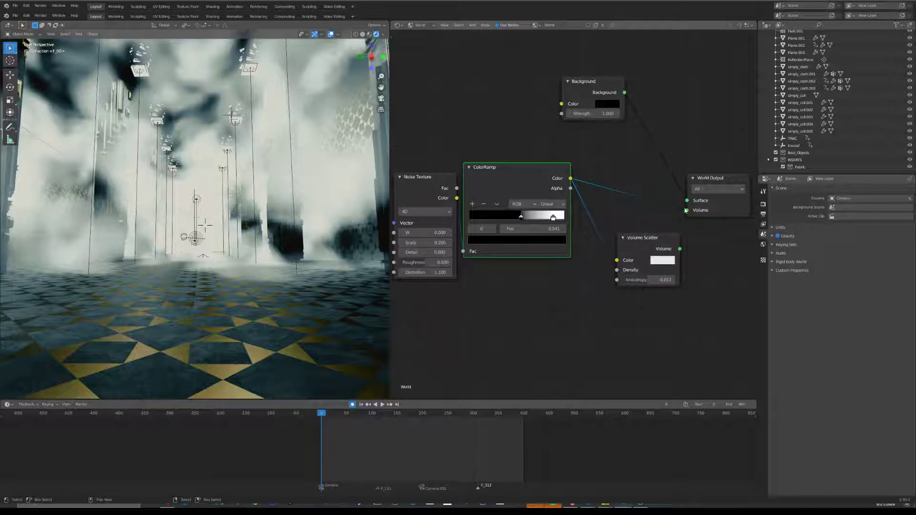
left_click(682, 248)
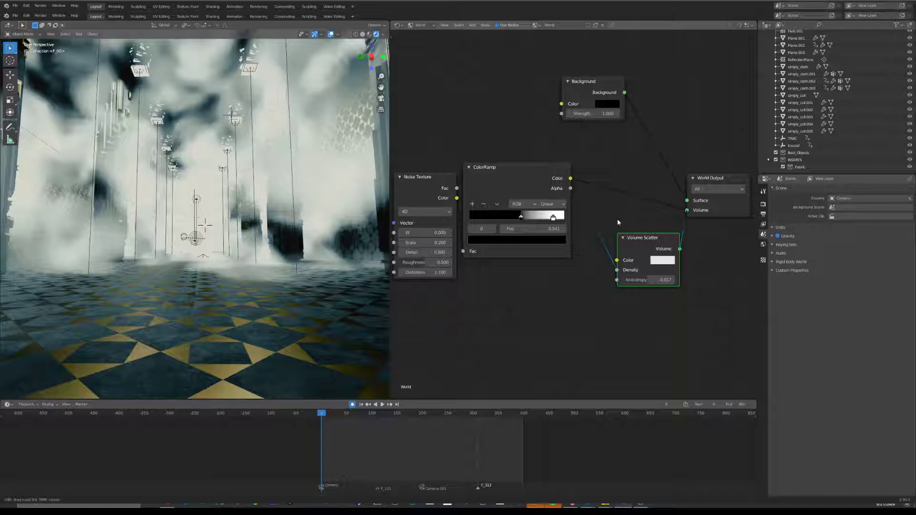
left_click_drag(617, 218, 617, 219)
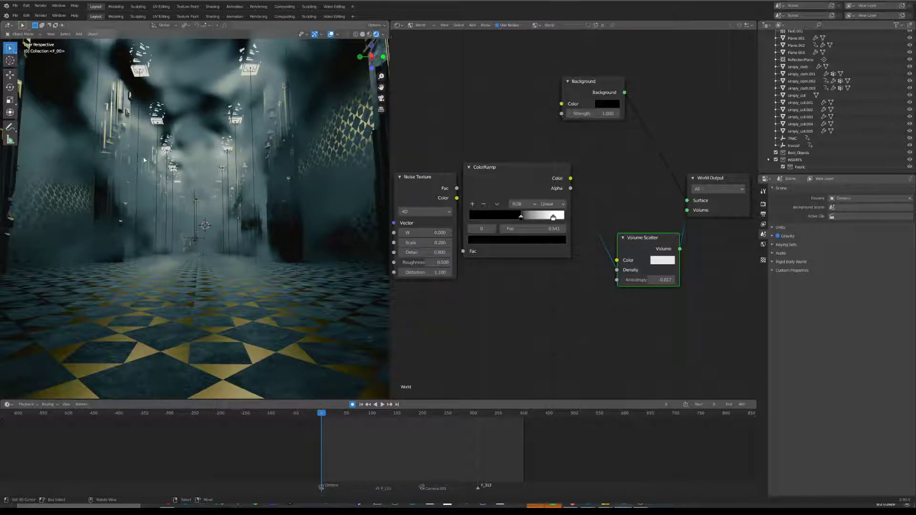
Lighten the ColorRamp's black stop to a dark grey so thin fog fills the gaps between the patches
middle_click_drag(506, 275, 560, 280)
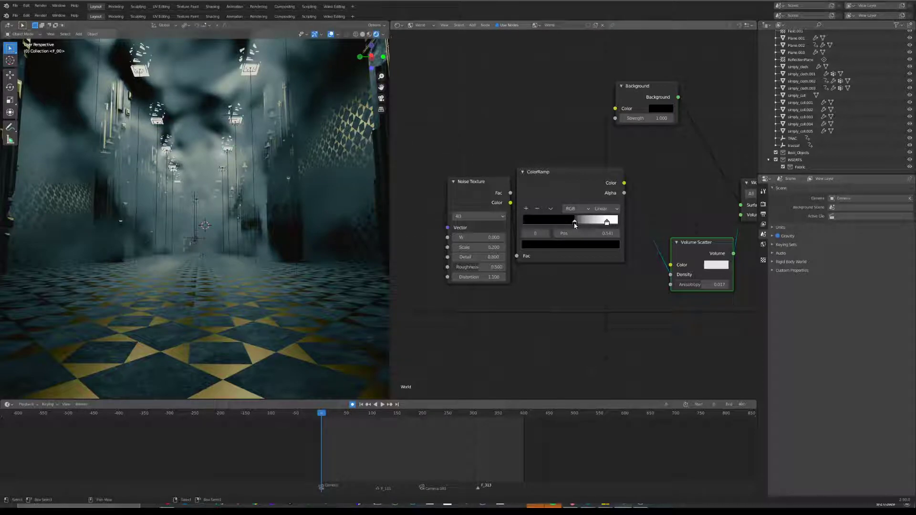
left_click(580, 247)
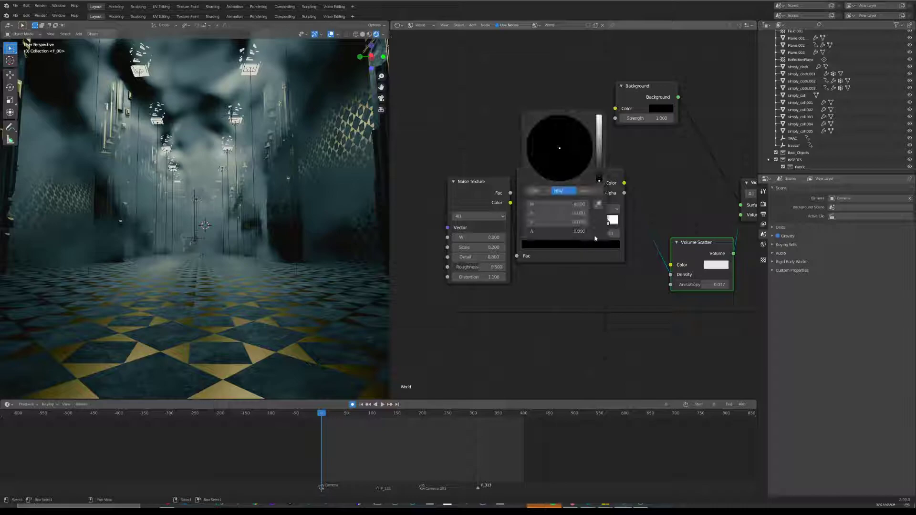
left_click_drag(600, 180, 599, 164)
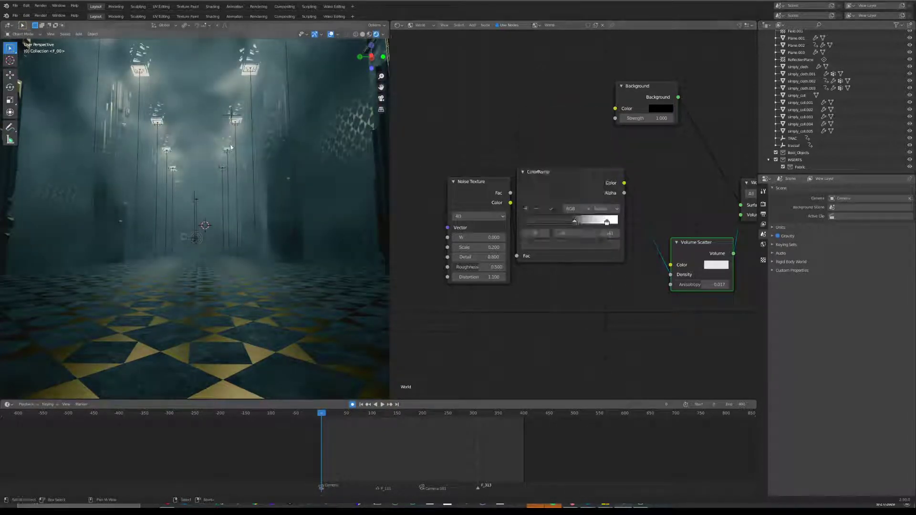
Tidy the World nodes by shifting the Noise Texture and ColorRamp and placing the Volume Scatter directly after the ColorRamp
left_click_drag(494, 191, 476, 180)
left_click(568, 173)
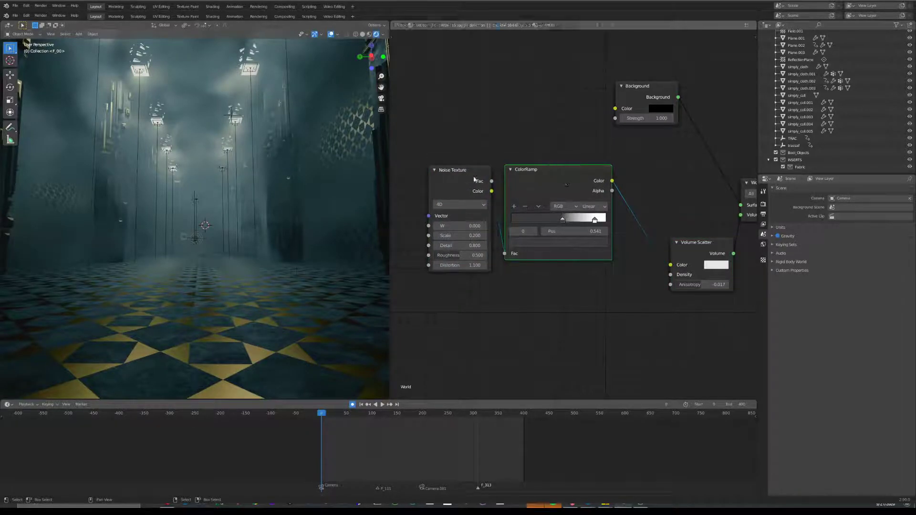
key("Home")
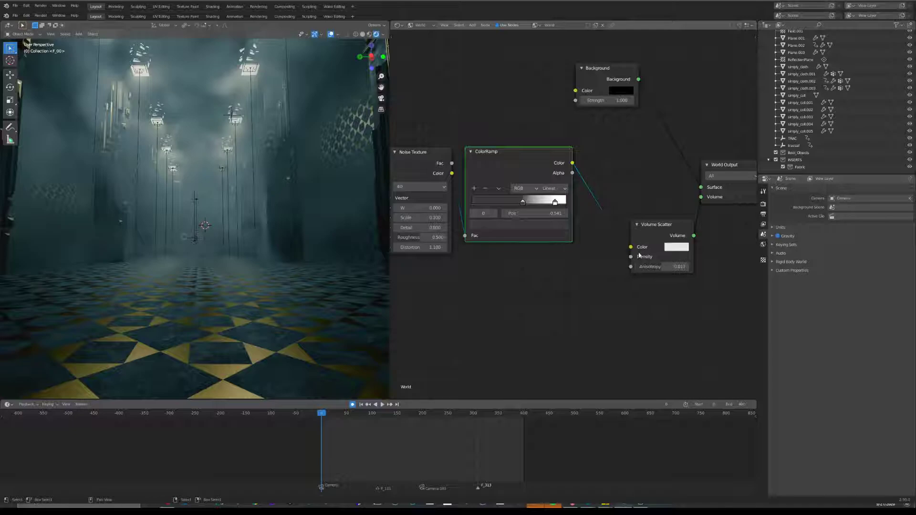
left_click_drag(686, 244, 658, 203)
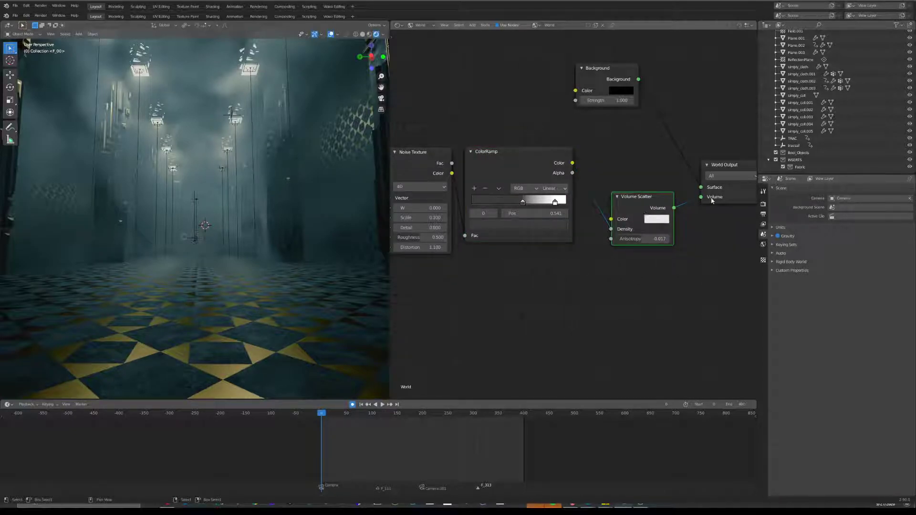
left_click_drag(649, 209, 617, 165)
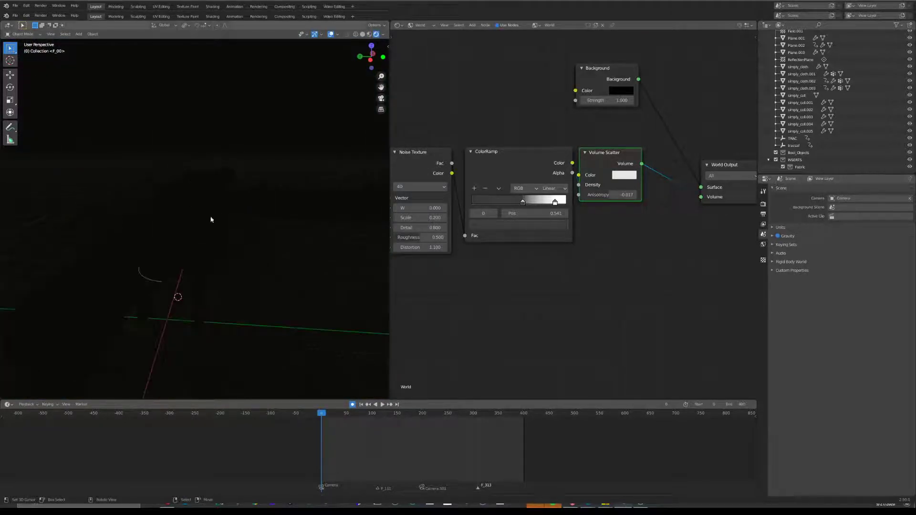
Add a test point light above the scene and raise its power so it illuminates the fog
key("shift+a")
mouse_move(202, 301)
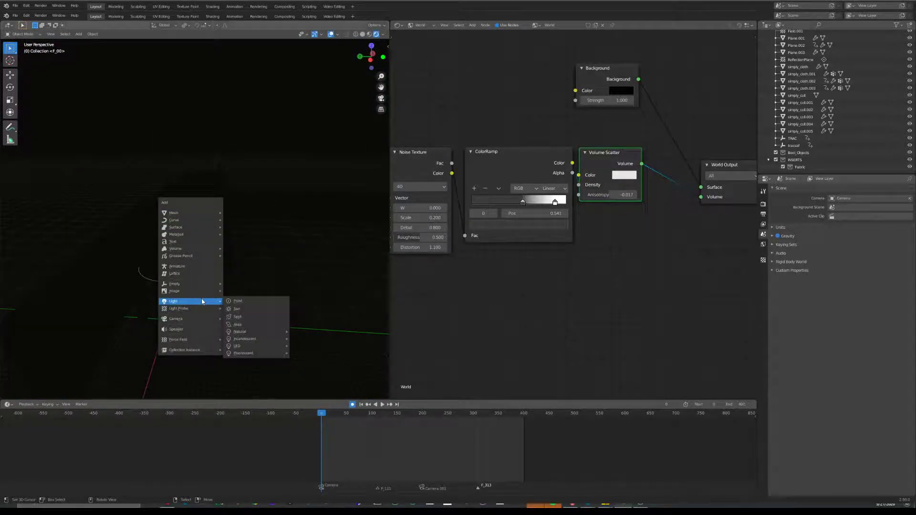
left_click(238, 301)
key("g")
left_click(269, 174)
double_click(864, 236)
type("250")
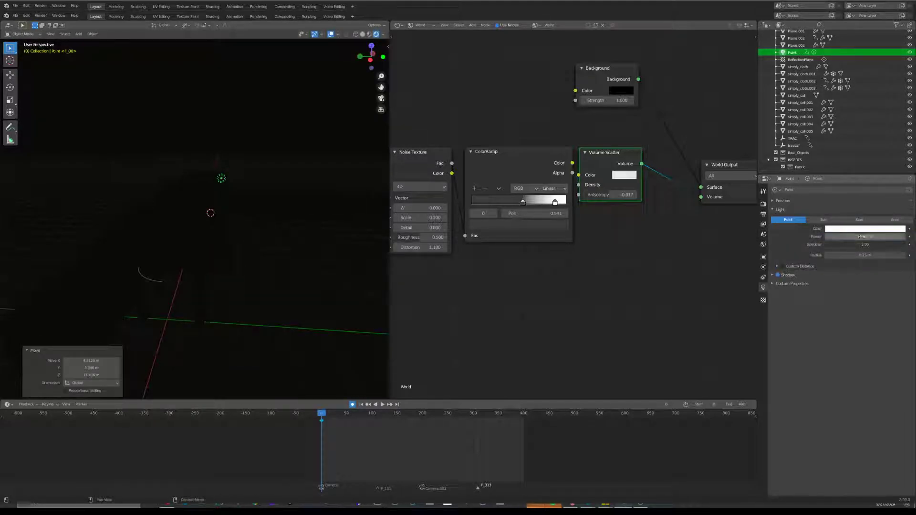
key("Return")
Move the test point light through the fog to check the noise pattern, and delete the light
key("g")
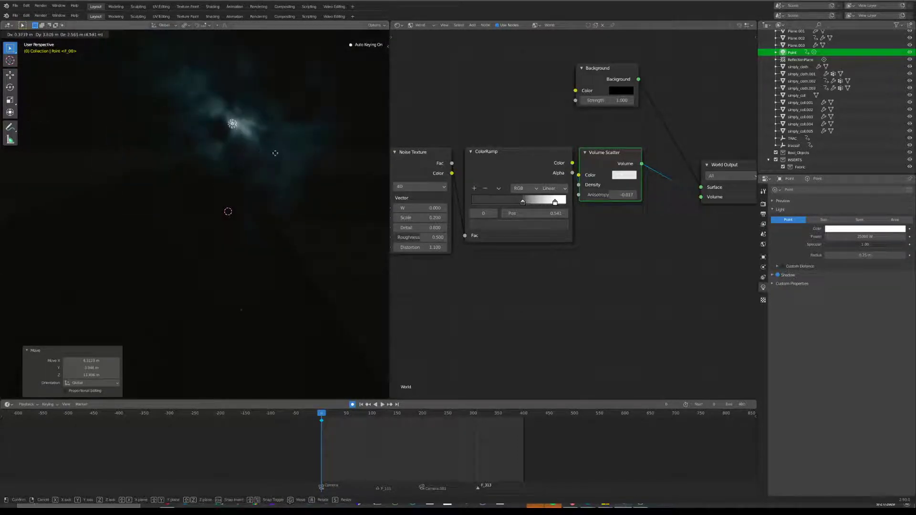
left_click(301, 161)
key("Delete")
middle_click_drag(293, 248, 287, 206, "shift")
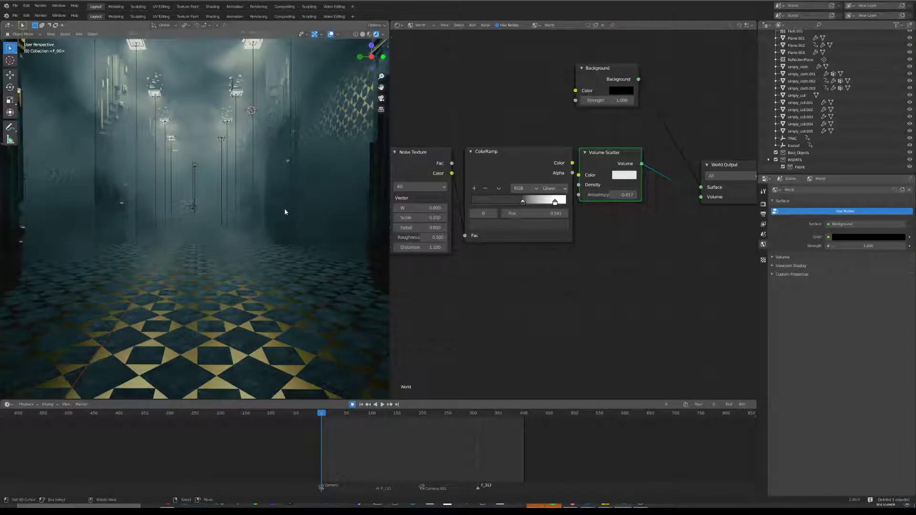
Copy the World's Noise Texture, ColorRamp and Volume Scatter nodes, and disconnect the scatter from the World Output's Volume
scroll(531, 216, "down", 1)
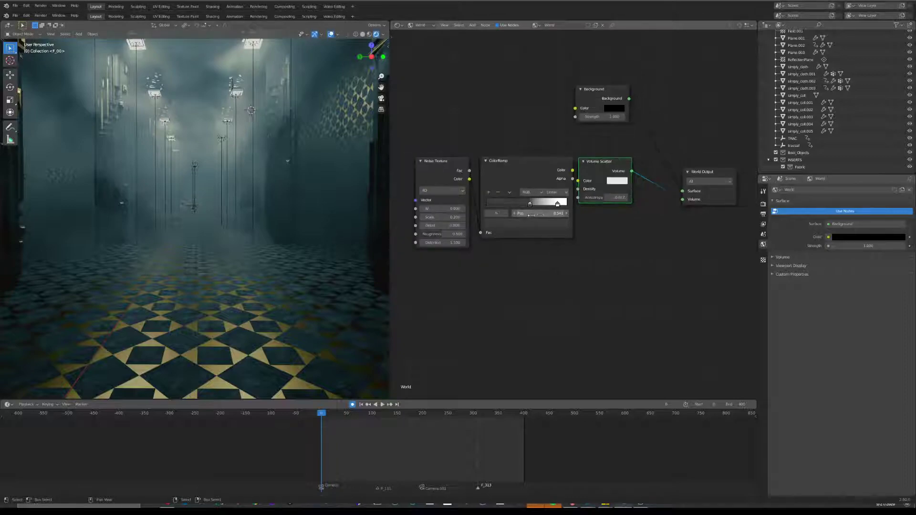
left_click(452, 175)
left_click(530, 165, "shift")
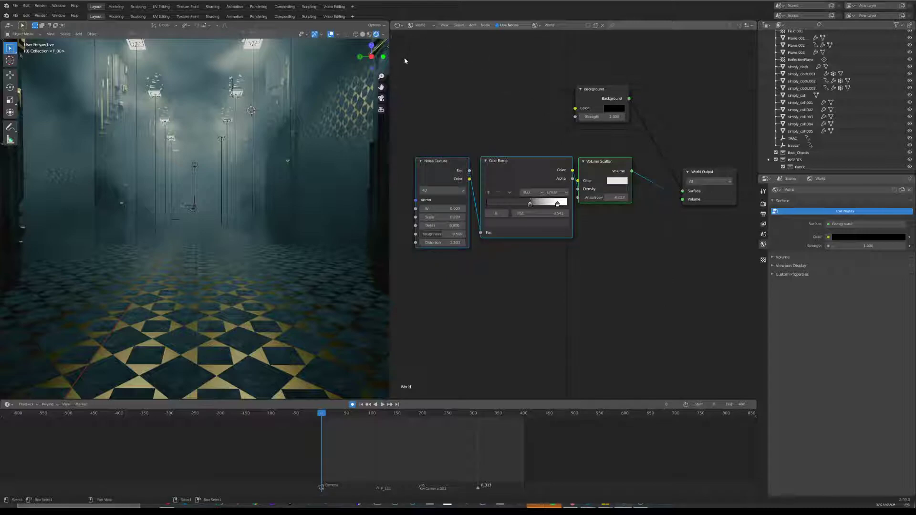
left_click_drag(682, 200, 669, 209)
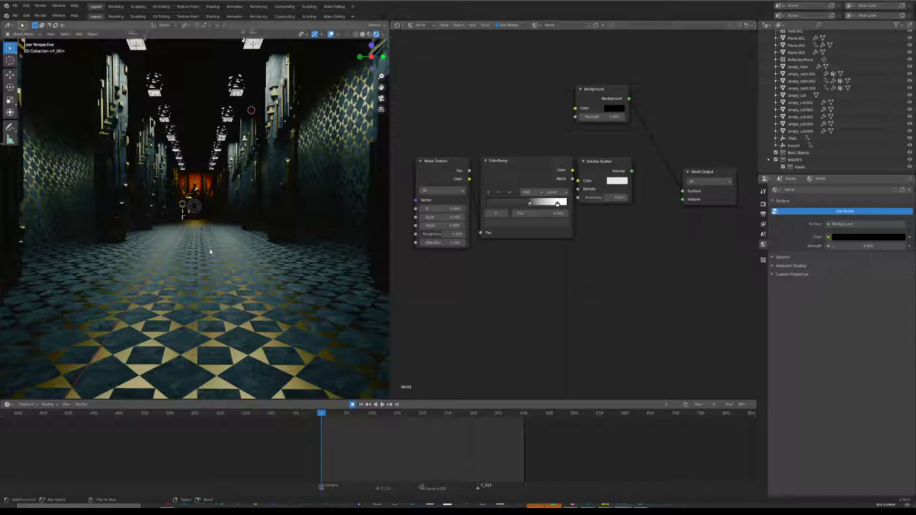
Add a cube in the middle of the hall, scale it up several times and raise it along Z above the floor
key("shift+a")
mouse_move(188, 262)
mouse_move(181, 171)
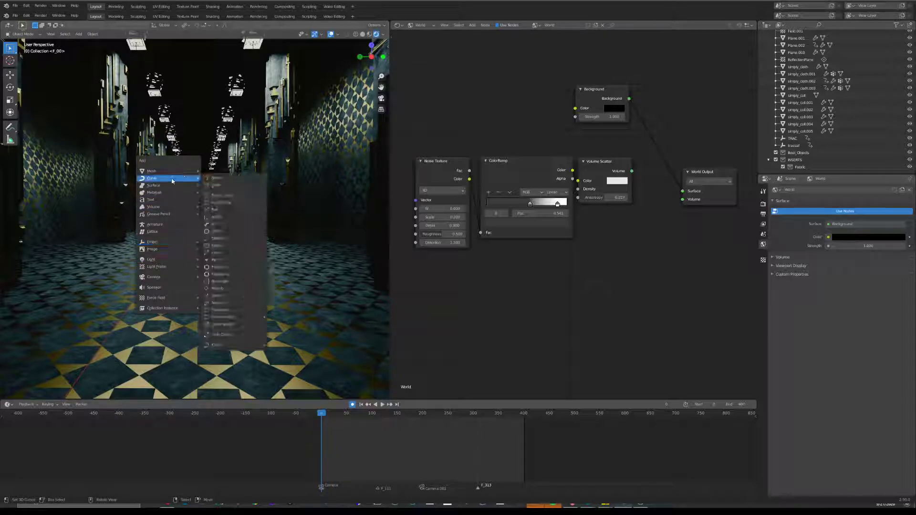
left_click(239, 179)
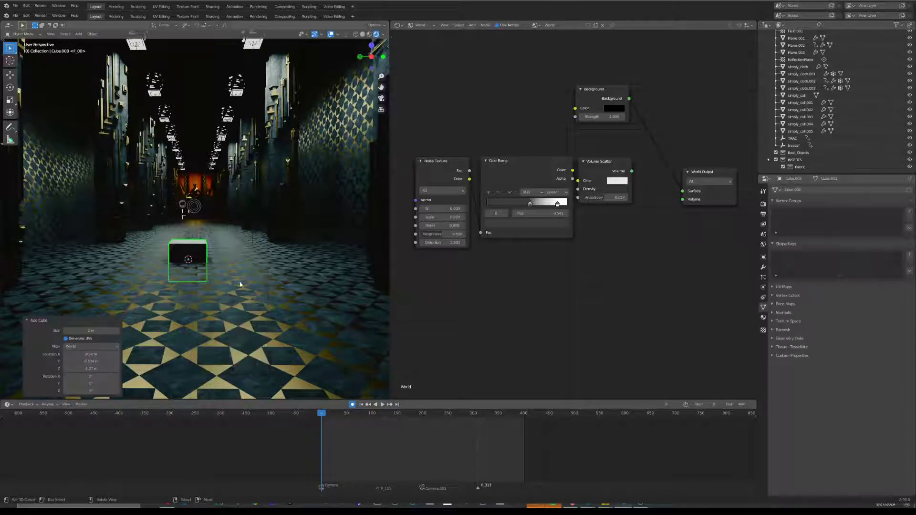
key("s")
left_click(316, 270)
key("g")
key("z")
left_click(247, 207)
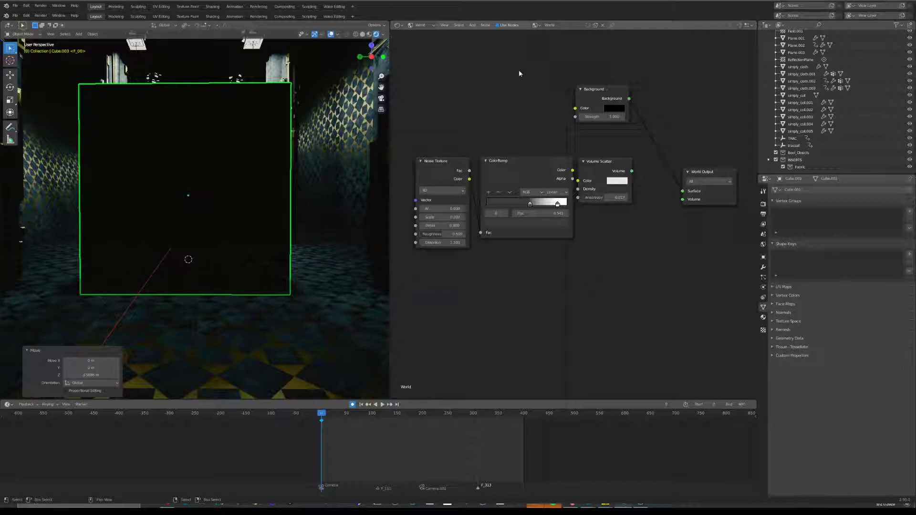
Switch the node editor to object shading, create a new material for the cube and paste the copied fog nodes
left_click(535, 25)
left_click(420, 25)
left_click(431, 35)
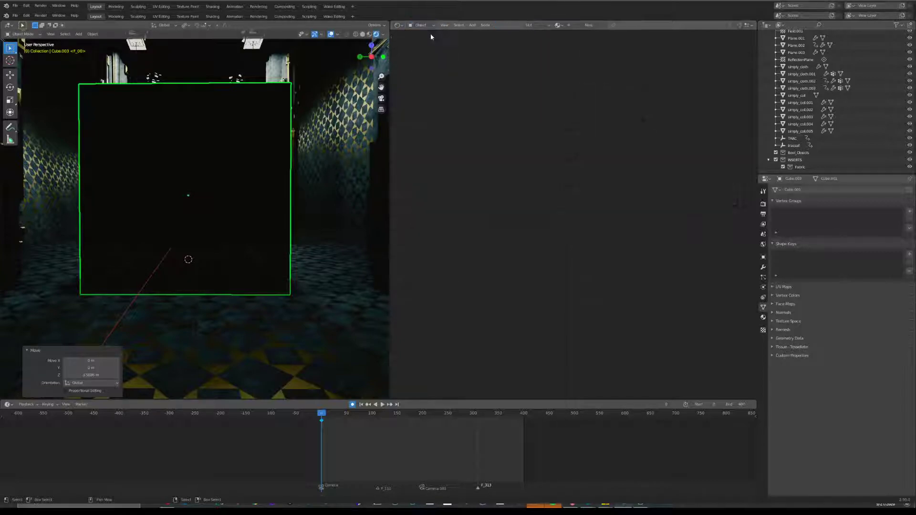
left_click(589, 26)
key("ctrl+v")
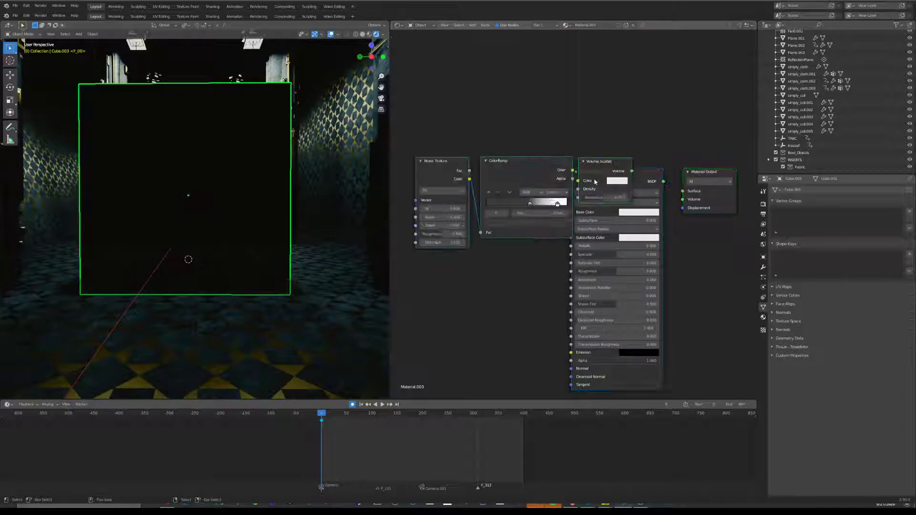
Delete the Principled BSDF from the cube's material and connect the Volume Scatter to the Material Output's Volume
left_click_drag(539, 173, 518, 130)
left_click(615, 185)
key("x")
left_click_drag(612, 123, 671, 143)
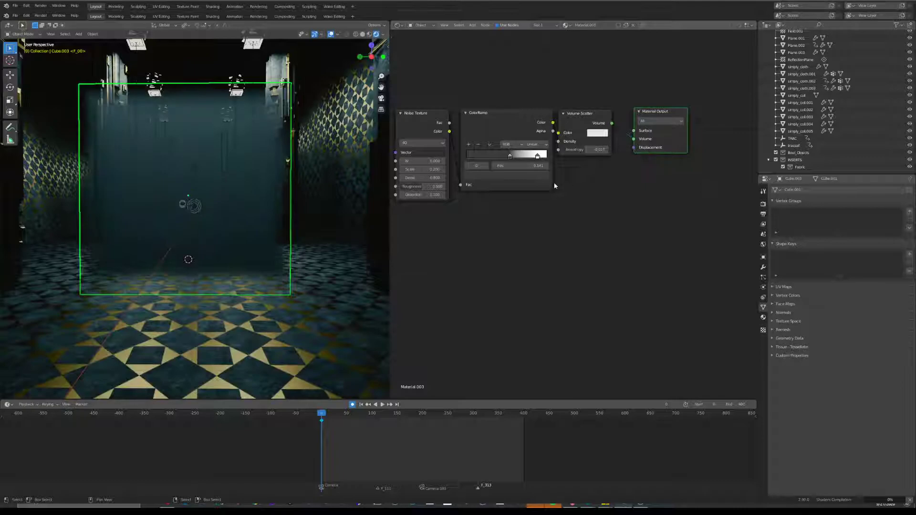
scroll(297, 181, "up", 5)
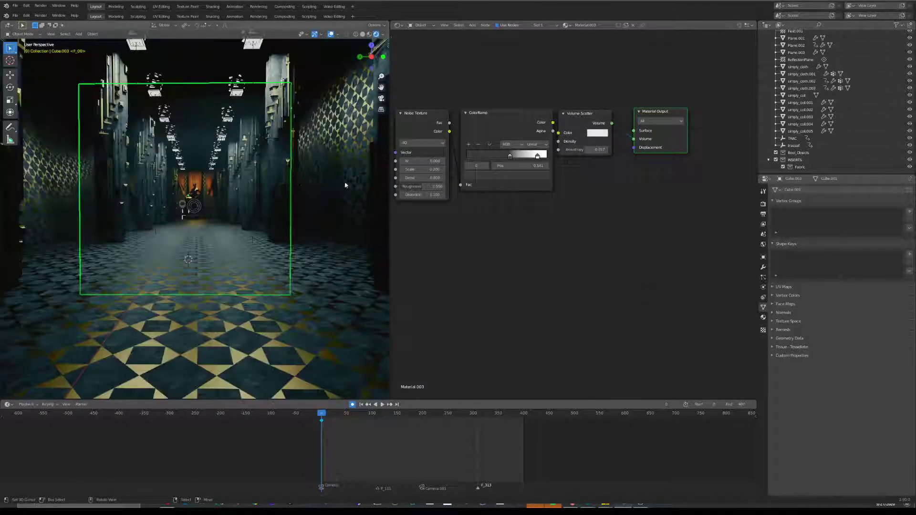
Set the Scale of the Noise Texture in the cube's fog material to about 2
key("g")
right_click(292, 140)
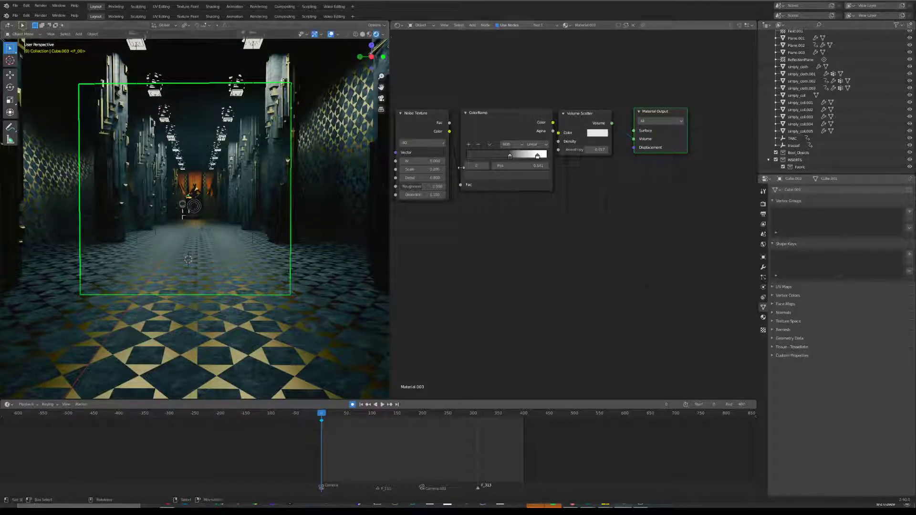
middle_click_drag(420, 171, 461, 176)
left_click_drag(463, 174, 471, 174)
Enlarge the fog cube by about 1.57 and again by about 1.78, trying a Z rotation between the two scalings
key("g")
key("s")
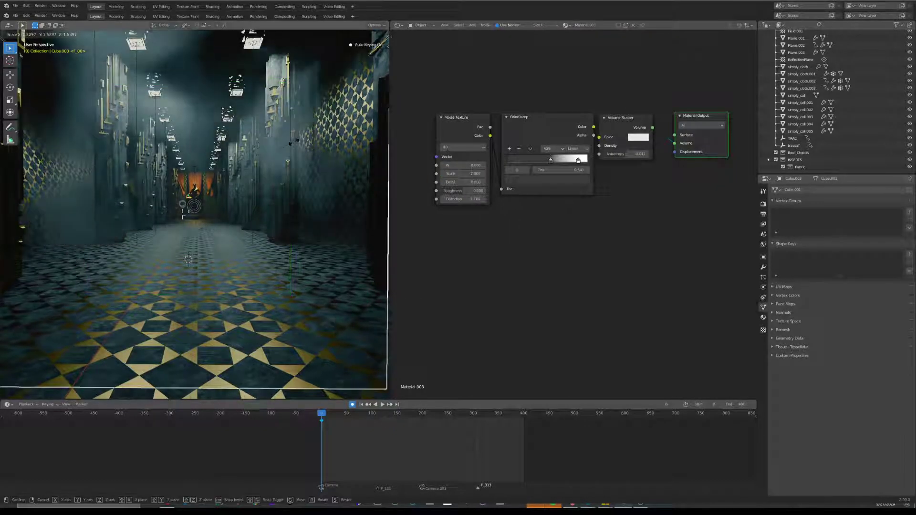
key("Return")
key("r")
key("z")
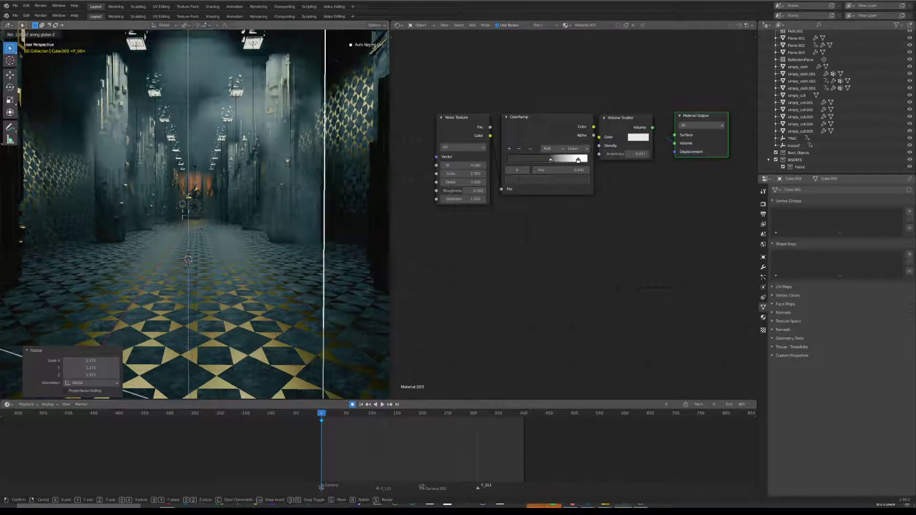
key("Escape")
key("s")
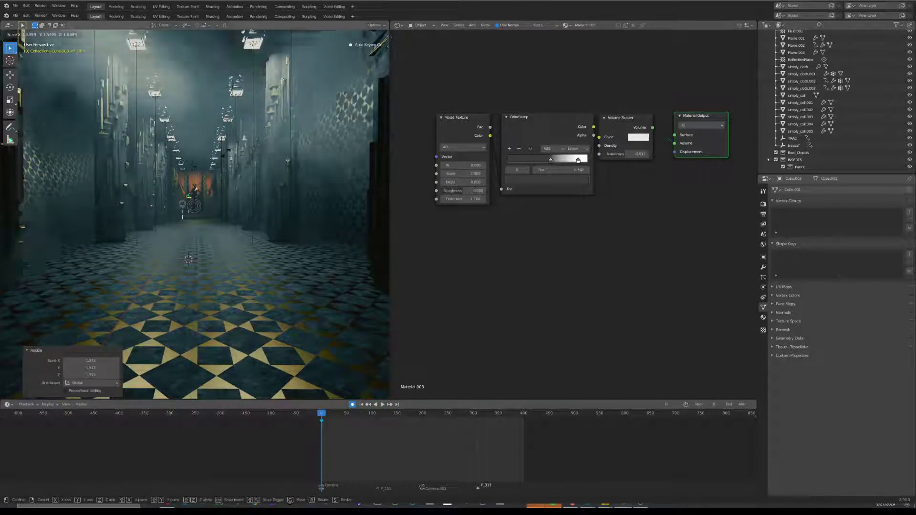
left_click(246, 145)
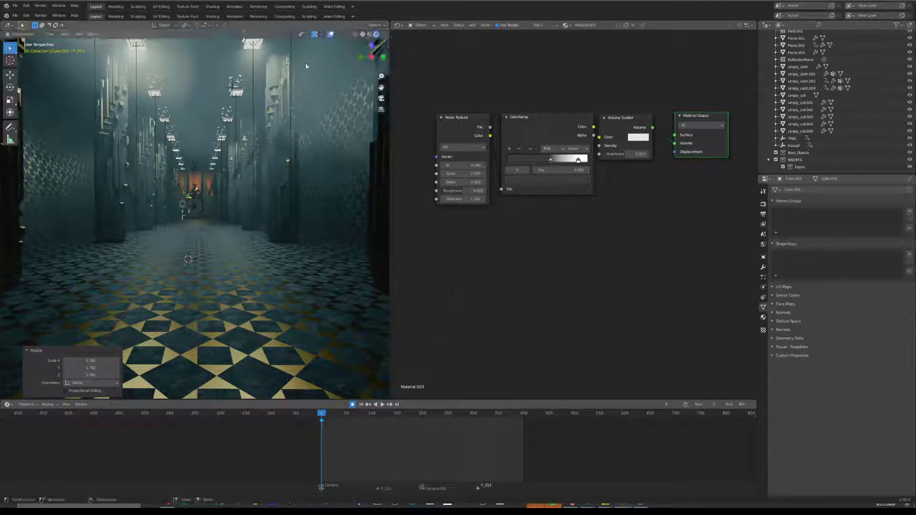
scroll(307, 170, "down", 2)
key("r")
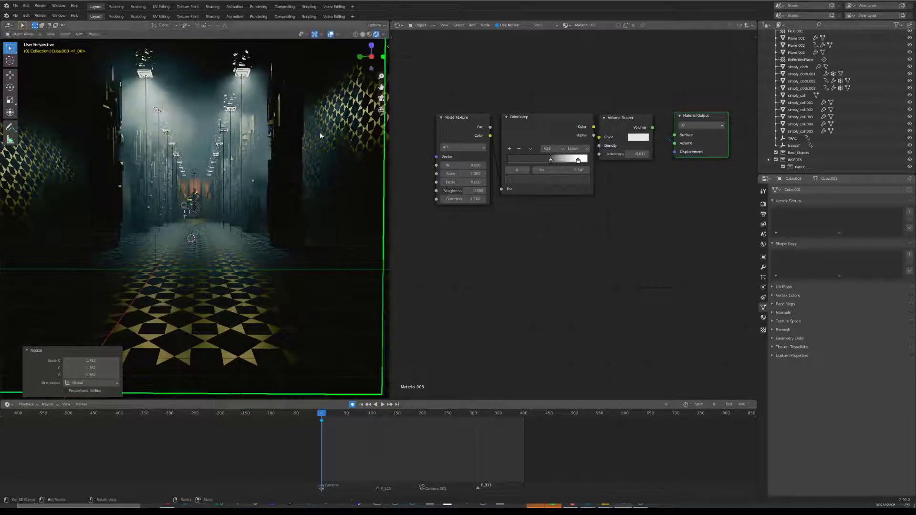
key("z")
right_click(310, 143)
Duplicate the fog cube in place and move the copy down along the Z axis
key("shift+d")
right_click(308, 125)
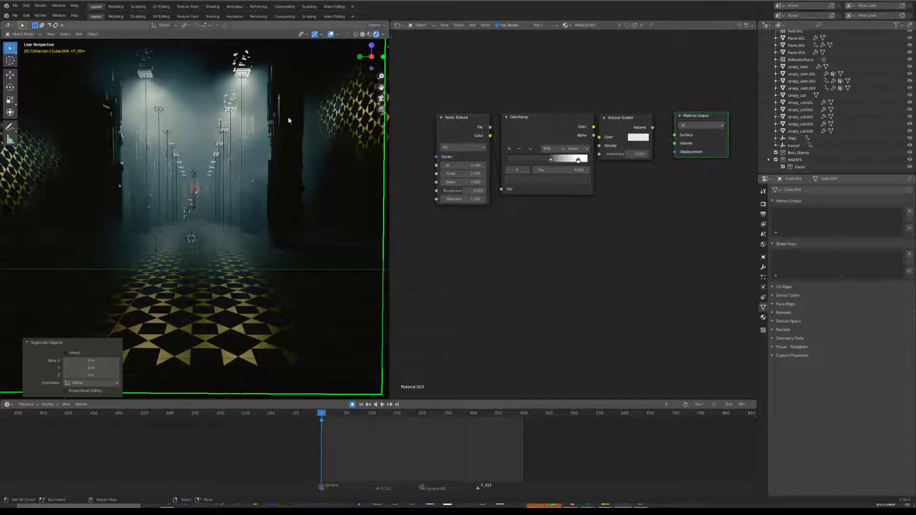
key("g")
key("z")
key("Return")
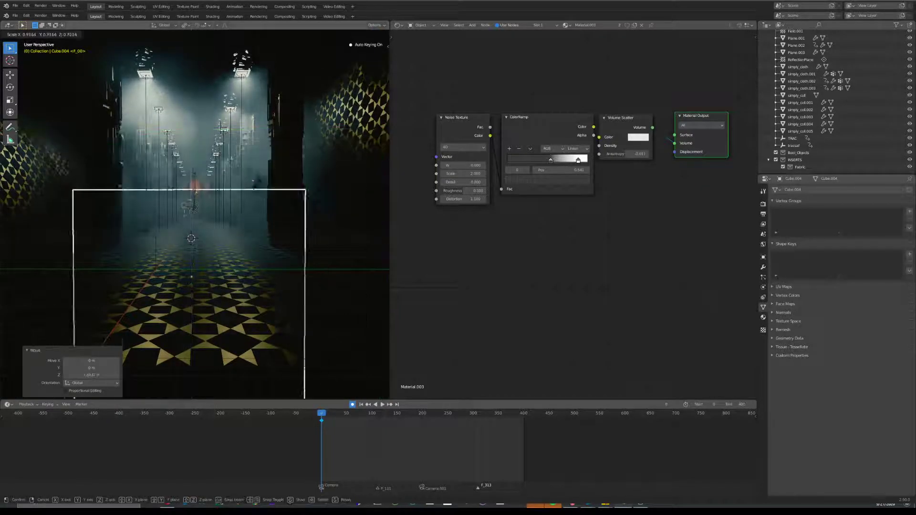
Scale the duplicated fog cube down slightly and move it about 1.75 m along the Z axis
key("s")
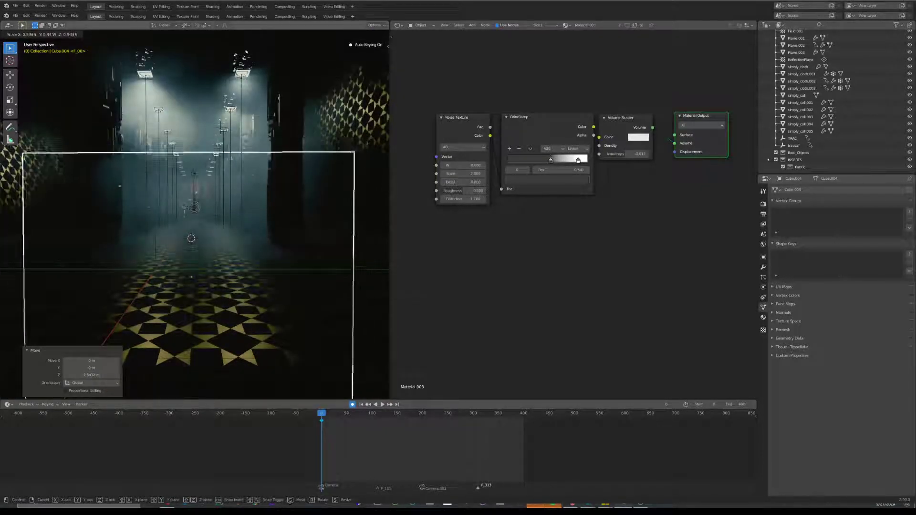
key("Return")
key("g")
key("z")
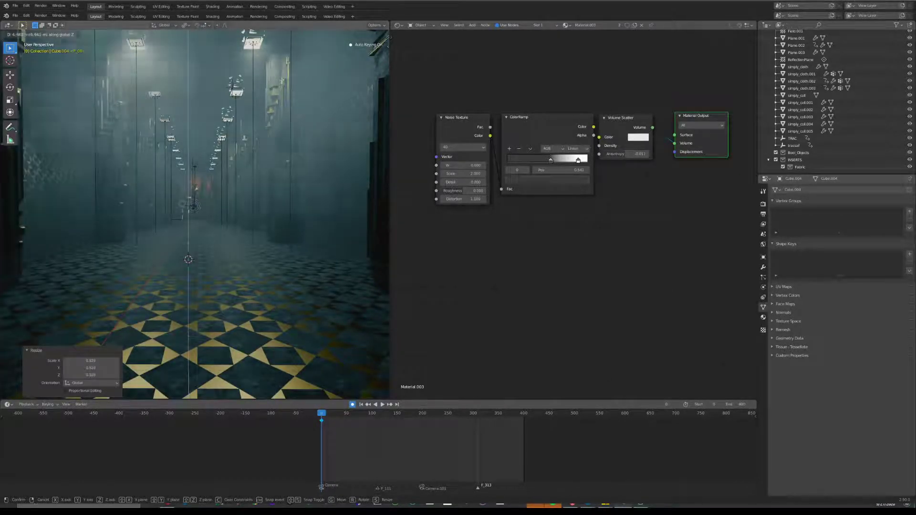
key("Return")
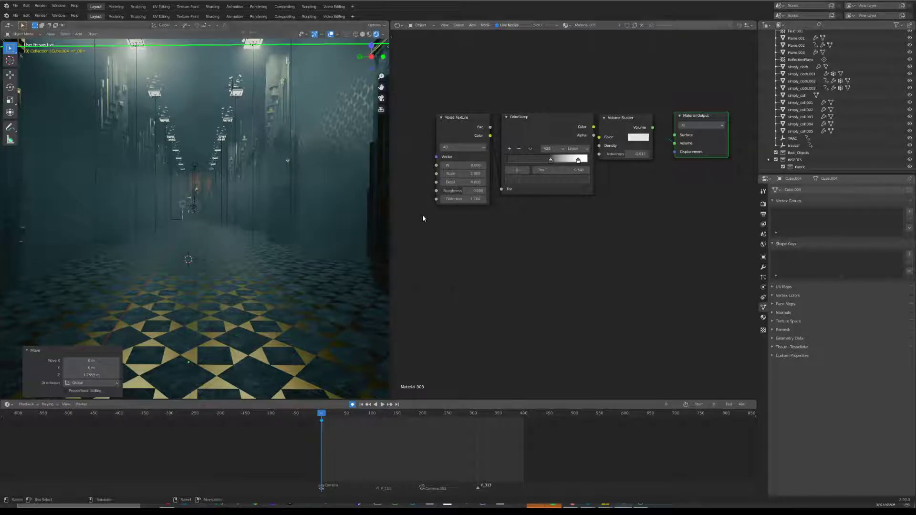
Rename the duplicated cube's material to Volume and make it a single-user copy for this cube
left_click(763, 318)
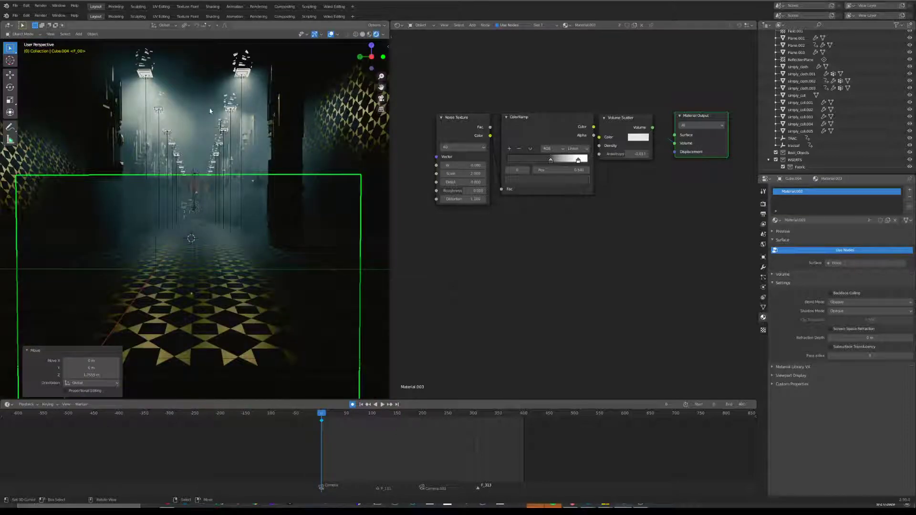
left_click(821, 220)
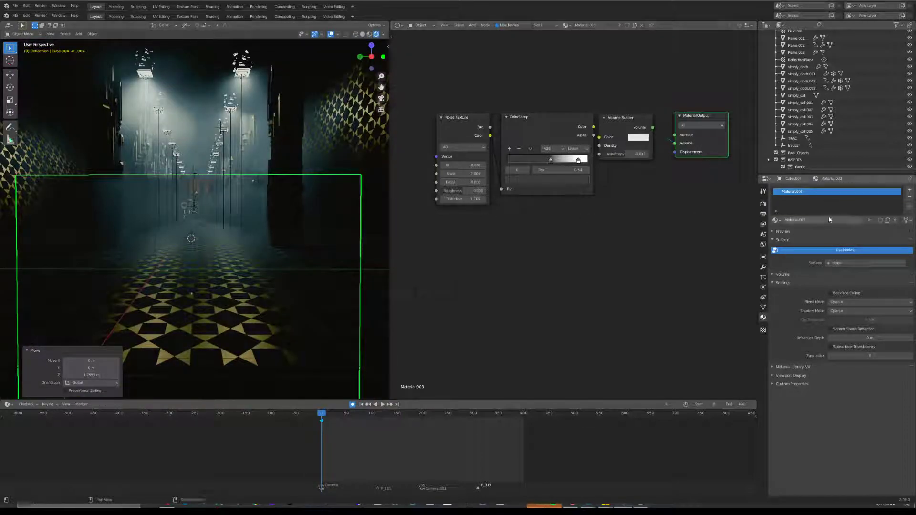
key("Return")
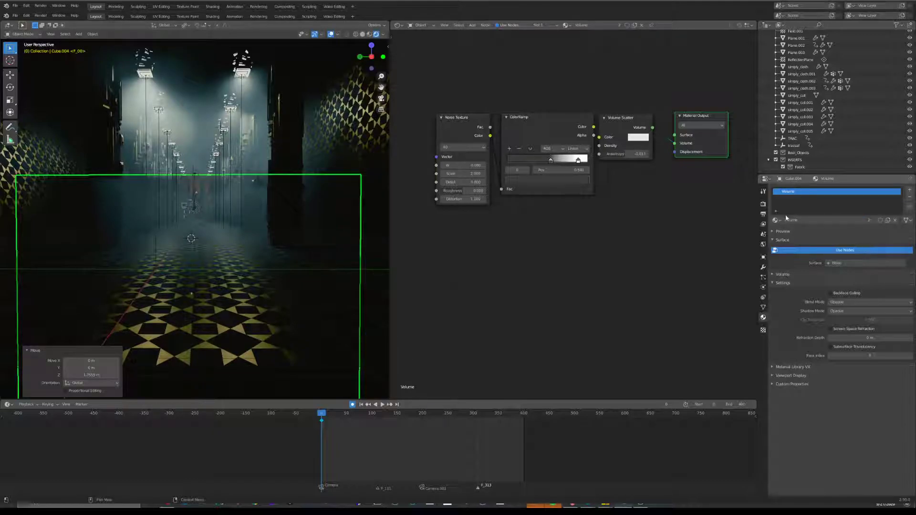
left_click(890, 222)
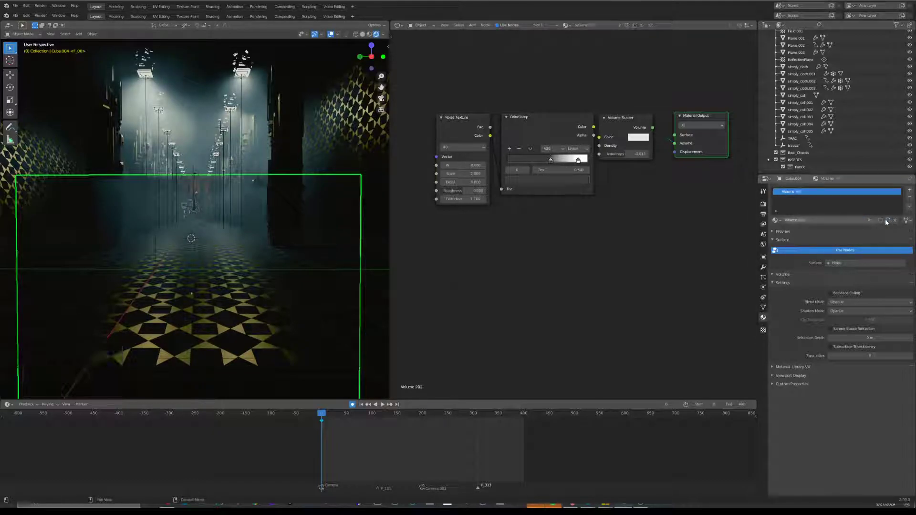
key("g")
right_click(310, 185)
key("ctrl+z")
key("ctrl+shift+z")
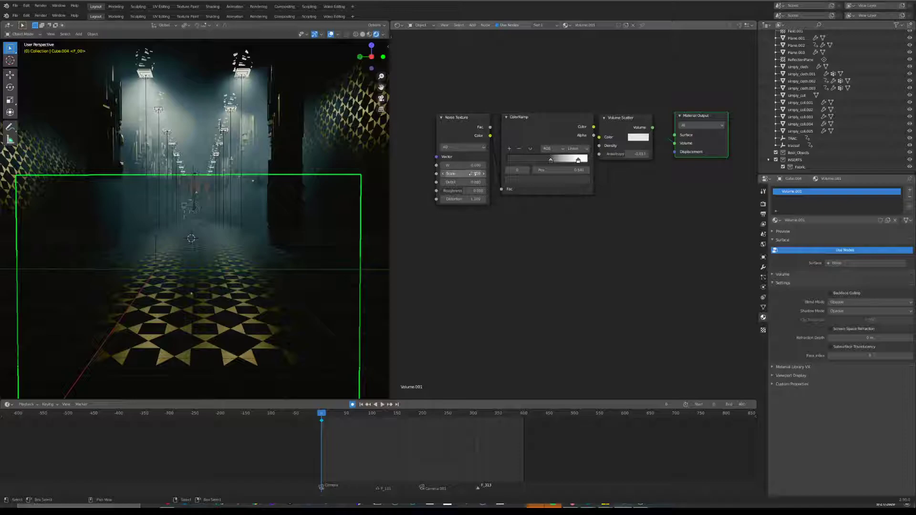
Set the Scale of the Noise Texture in the duplicated cube's fog material to 10
key("Return")
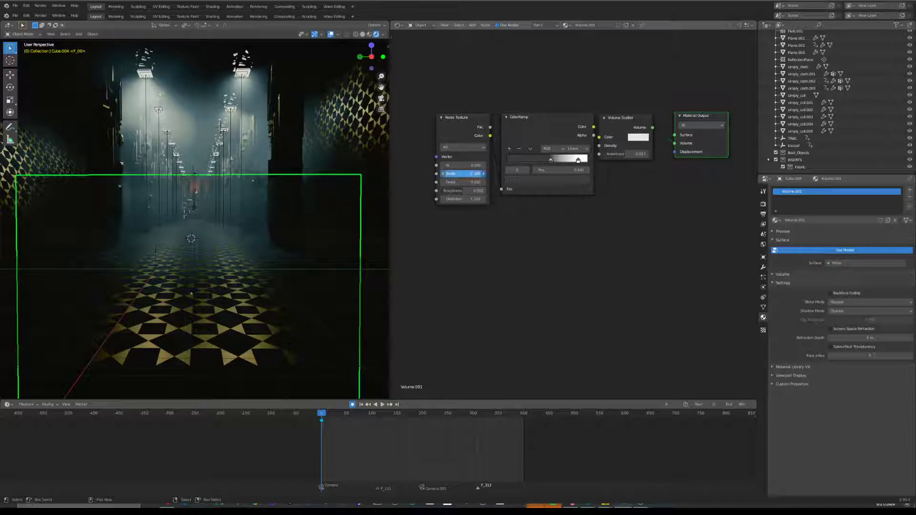
type("10")
key("Return")
Reposition the duplicated fog cube in the hall, resize it, shift it along the X axis, resize it again and deselect it
key("g")
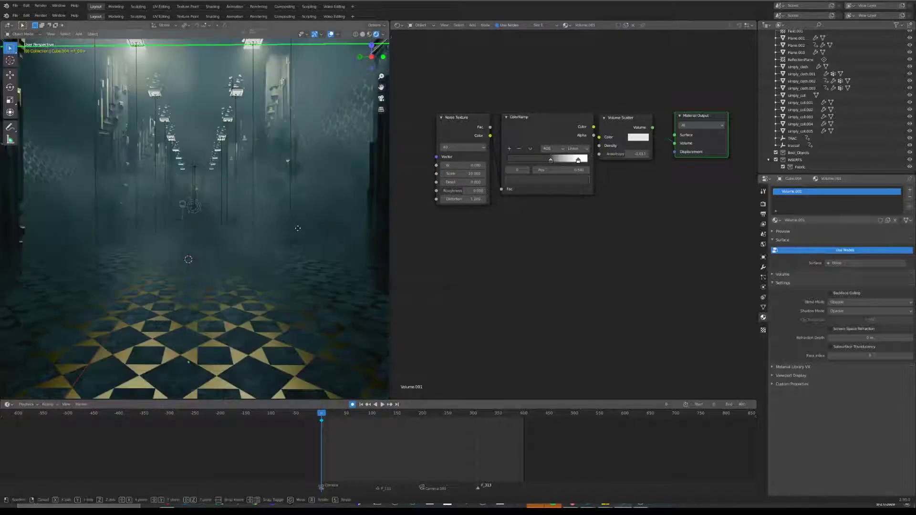
left_click(360, 210)
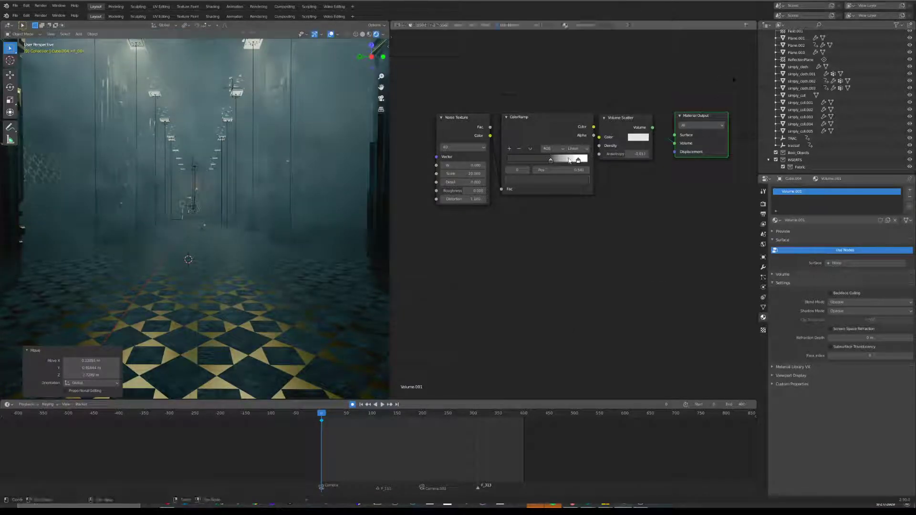
key("s")
left_click(301, 225)
key("g")
key("x")
left_click(246, 224)
key("s")
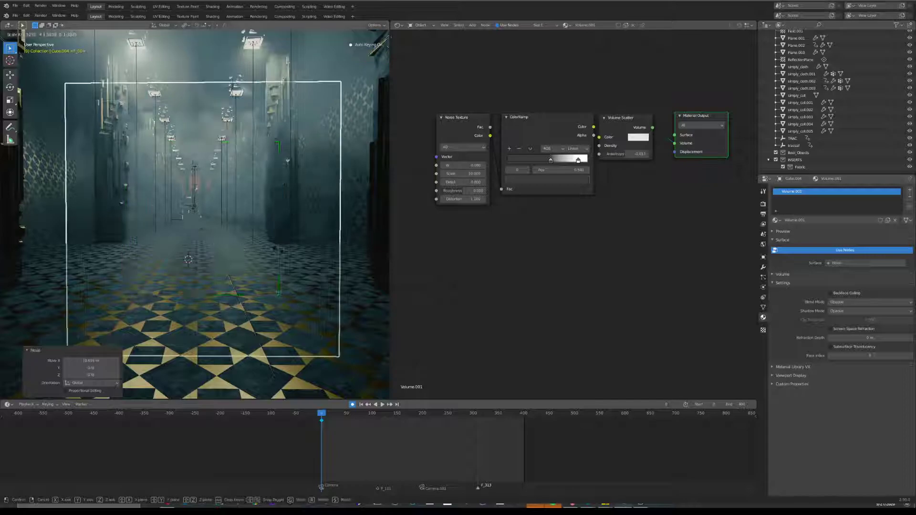
left_click(301, 243)
key("alt+a")
Fly through the hall in walk navigation to examine the layered fog around the pillars, lights and floor
scroll(298, 240, "down", 1)
scroll(291, 237, "up", 1)
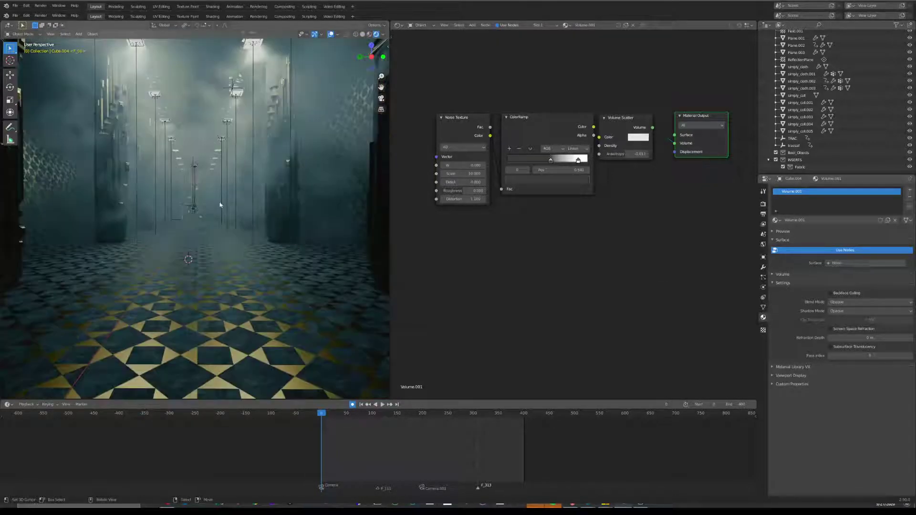
key("shift+grave")
key("w")
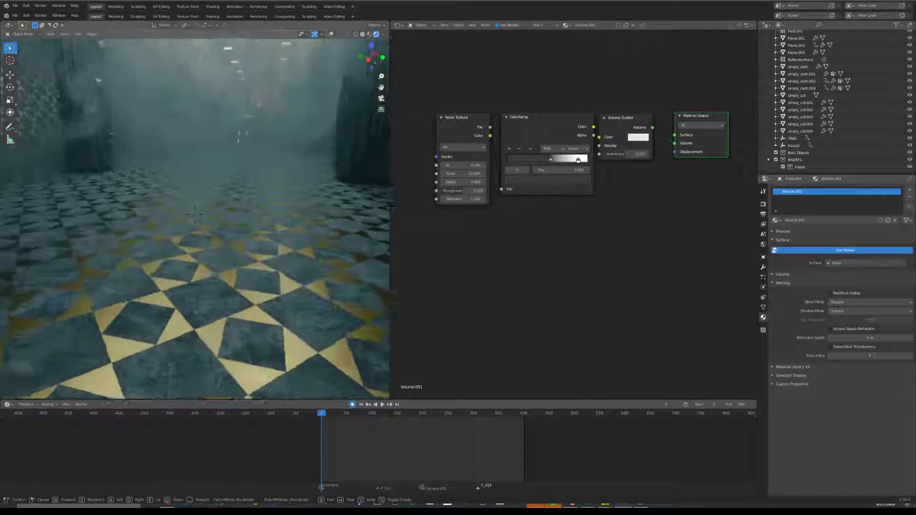
key("w")
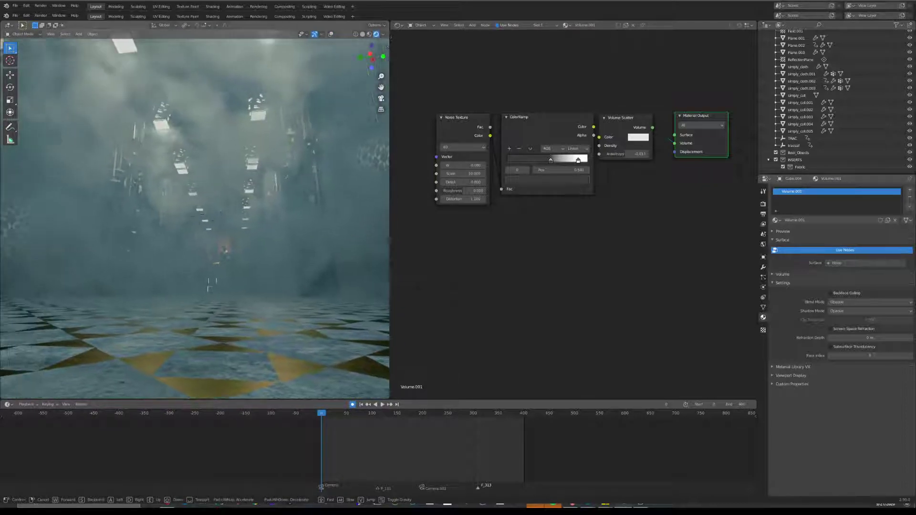
key("w")
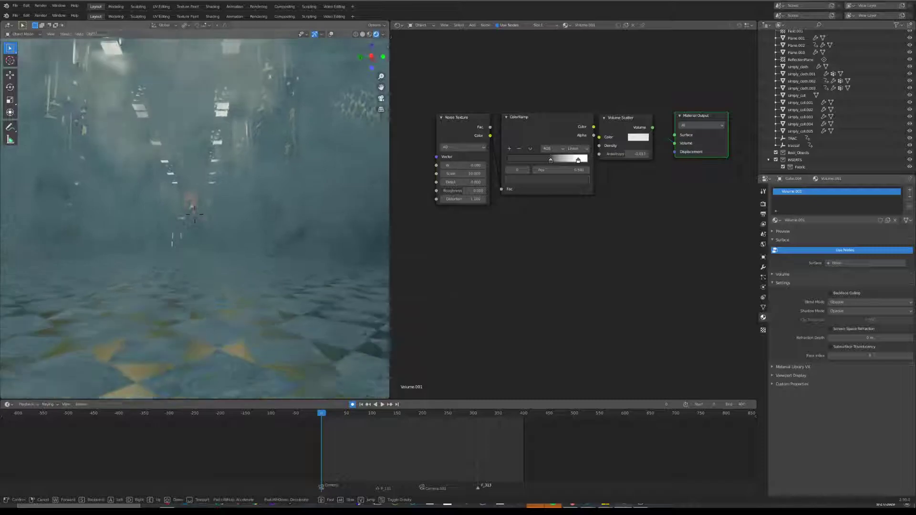
key("w")
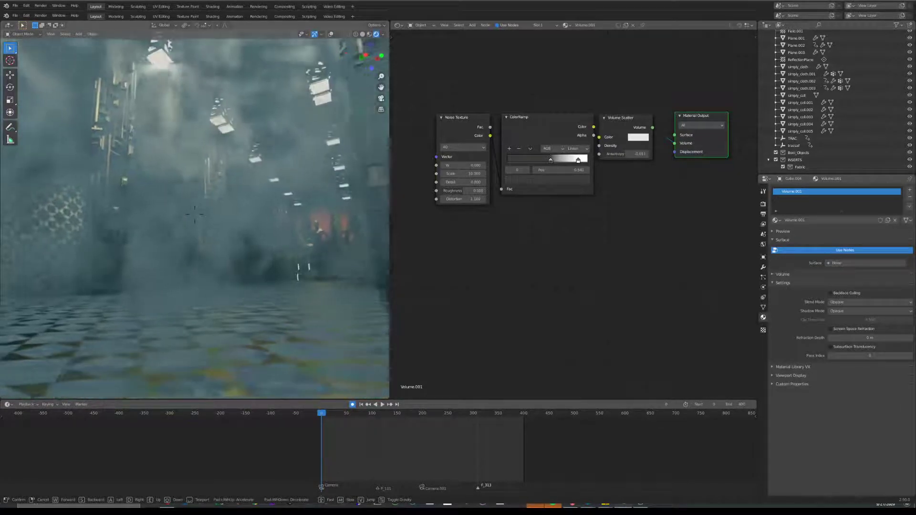
key("w")
key("Escape")
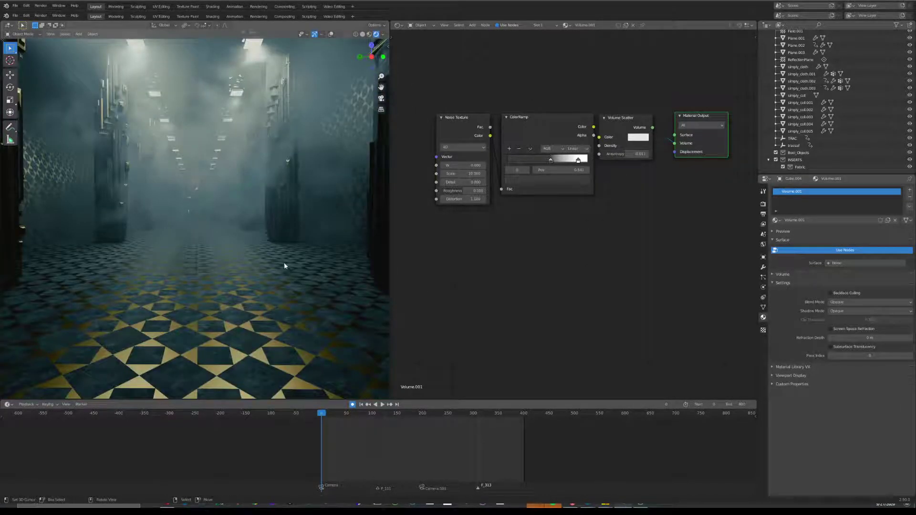